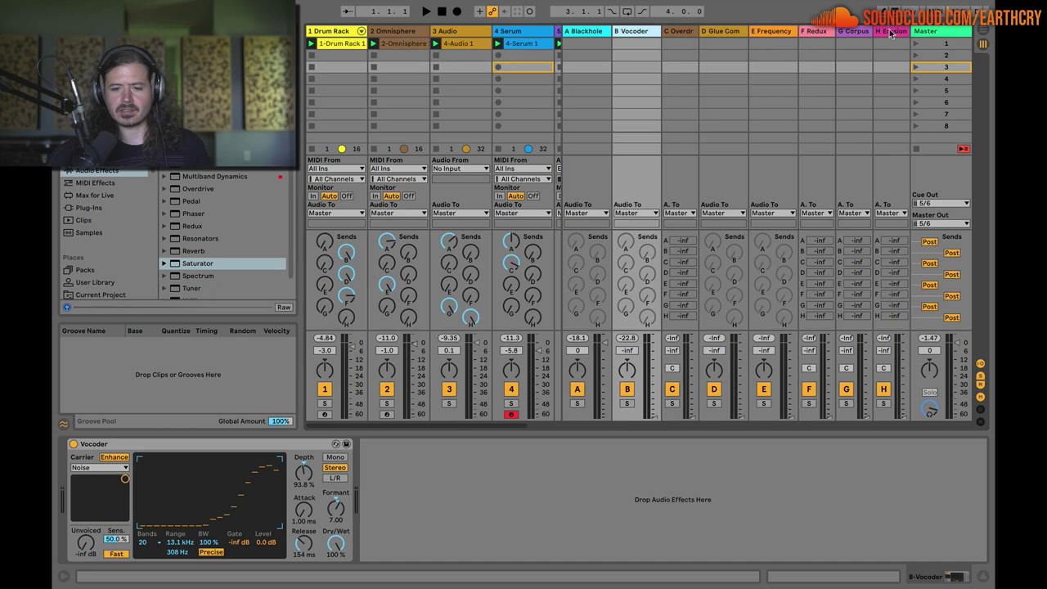
- Look through the effects on return tracks A through H, from Erosion back to Blackhole, ending on Overdrive
click(891, 32)
click(854, 31)
click(815, 31)
click(771, 31)
click(720, 31)
click(665, 33)
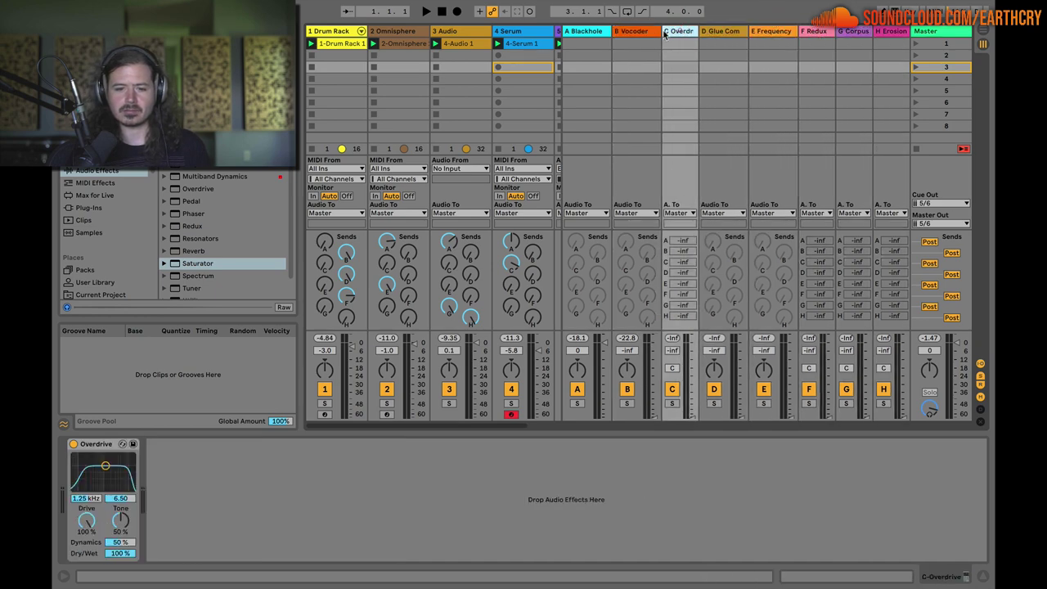
click(638, 31)
click(599, 31)
click(634, 31)
click(675, 31)
click(711, 31)
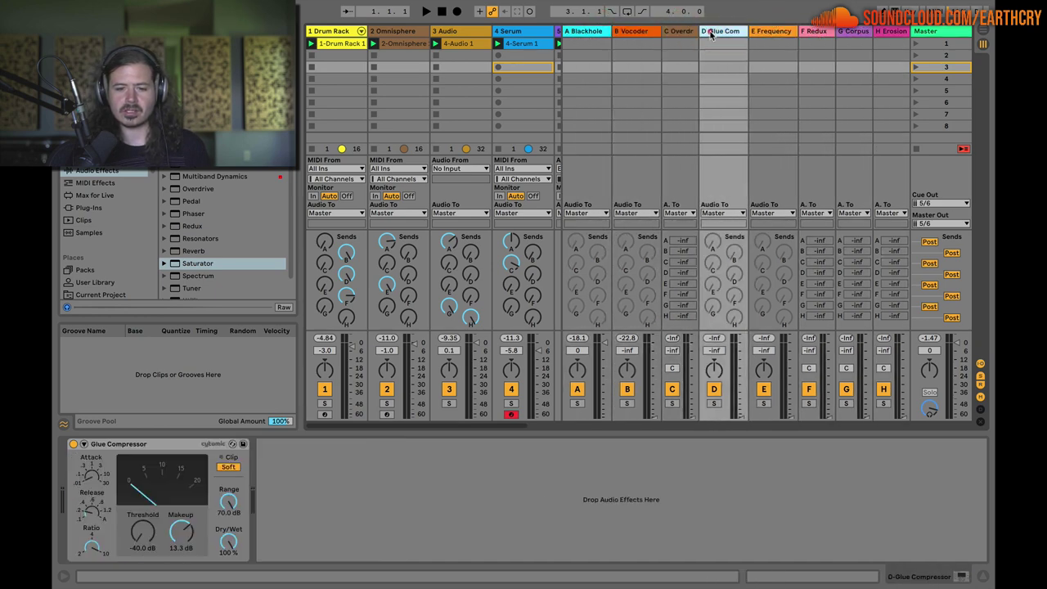
click(711, 32)
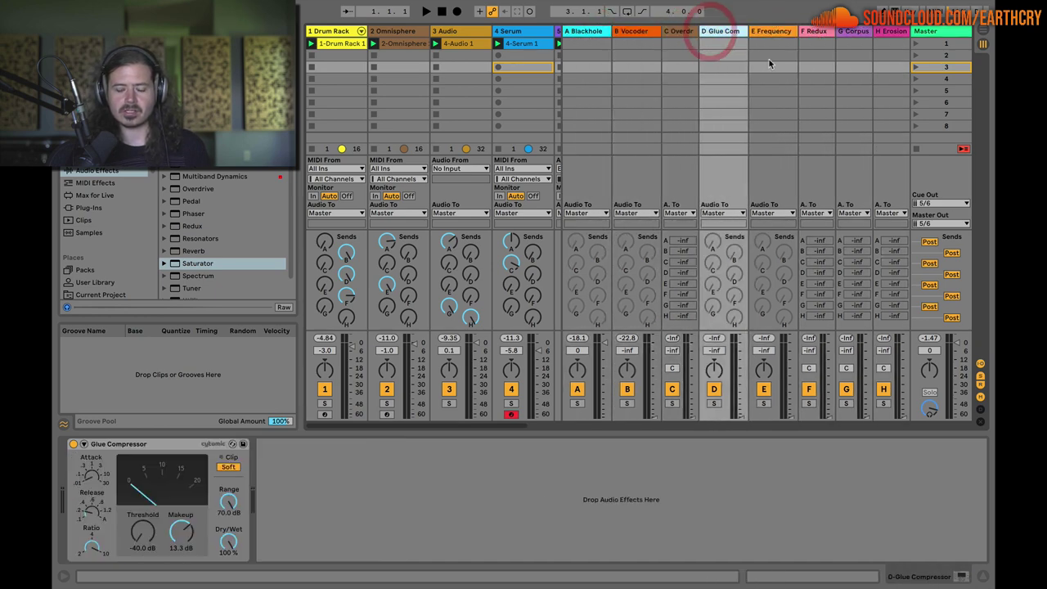
click(663, 32)
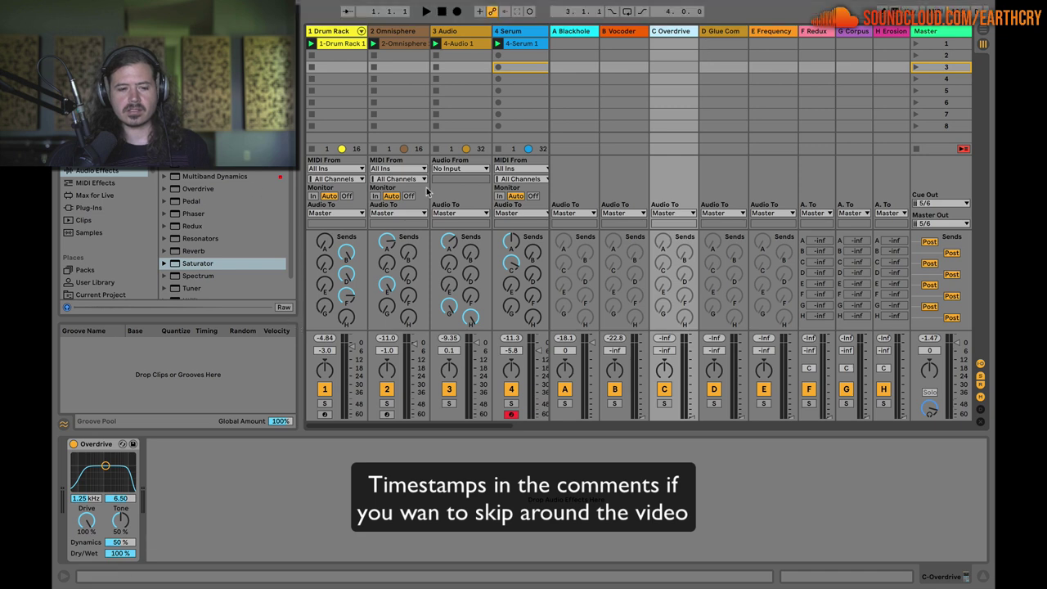
- Play back the Drum Rack, Omnisphere, Audio and Serum clips together to hear the full loop
click(426, 11)
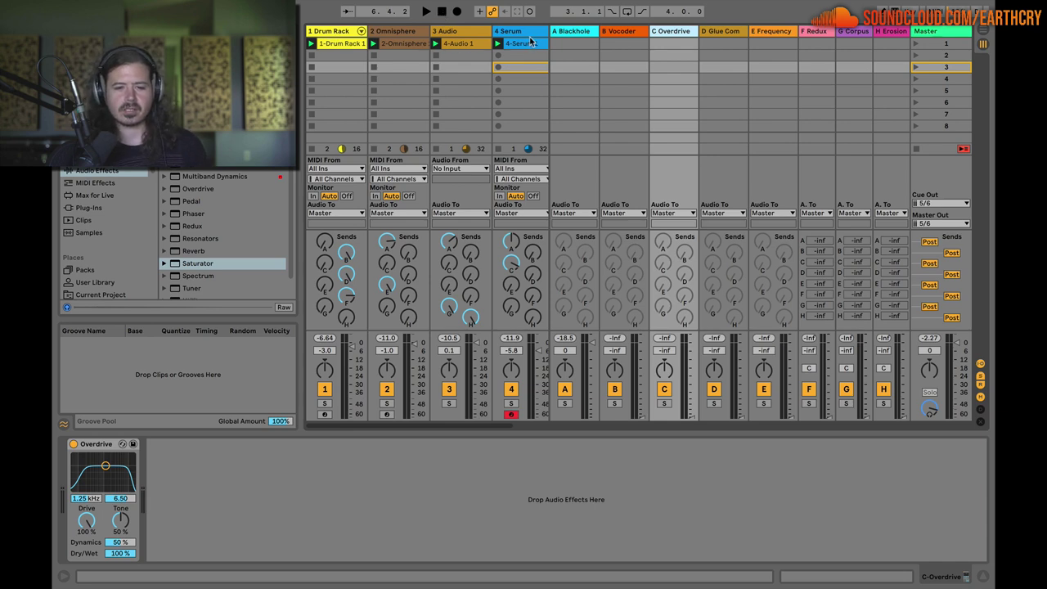
click(426, 12)
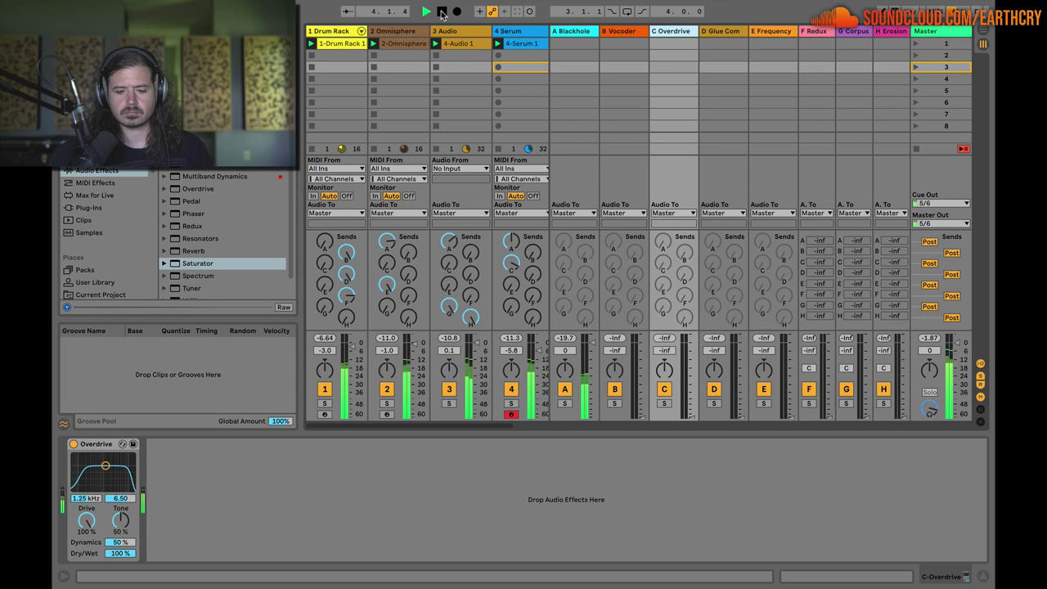
click(442, 13)
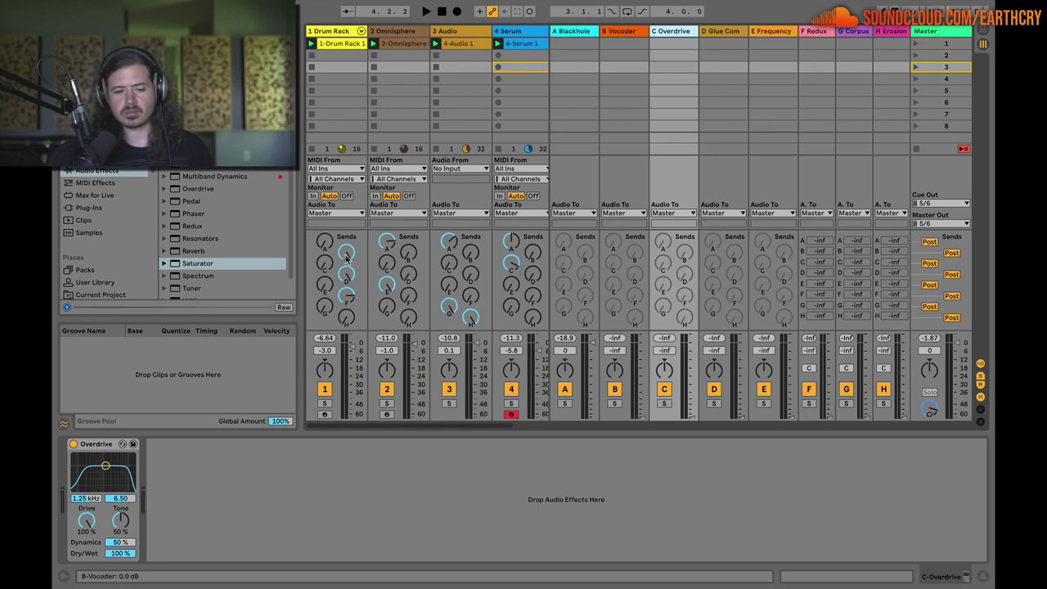
- Solo the Drum Rack track and, during playback, raise the Vocoder return's volume to -2.0 dB
mouse_move(346, 255)
mouse_down()
mouse_move(346, 266)
mouse_move(346, 237)
mouse_move(346, 270)
mouse_up()
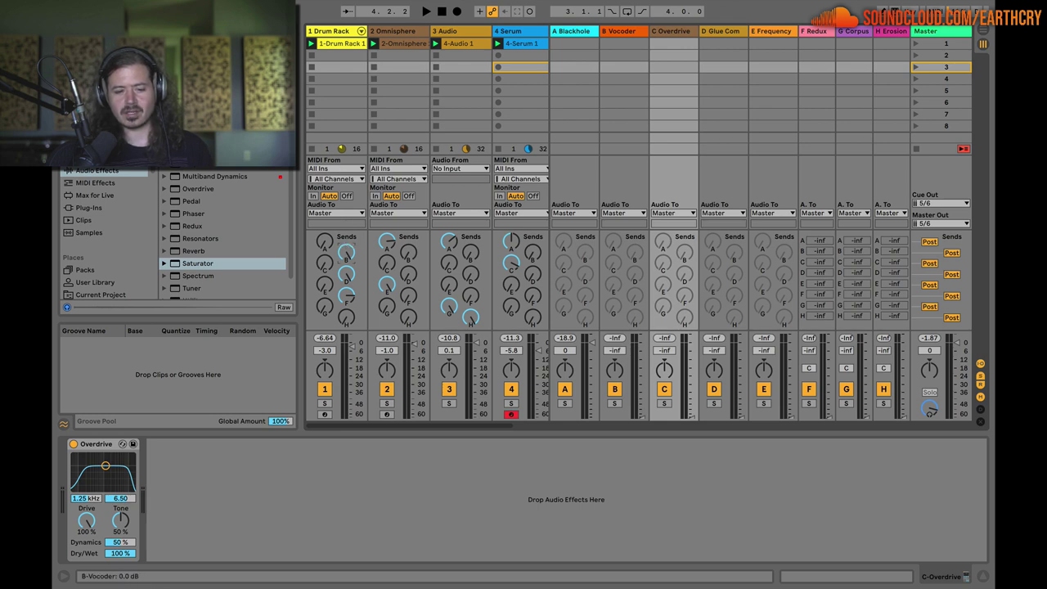
click(615, 34)
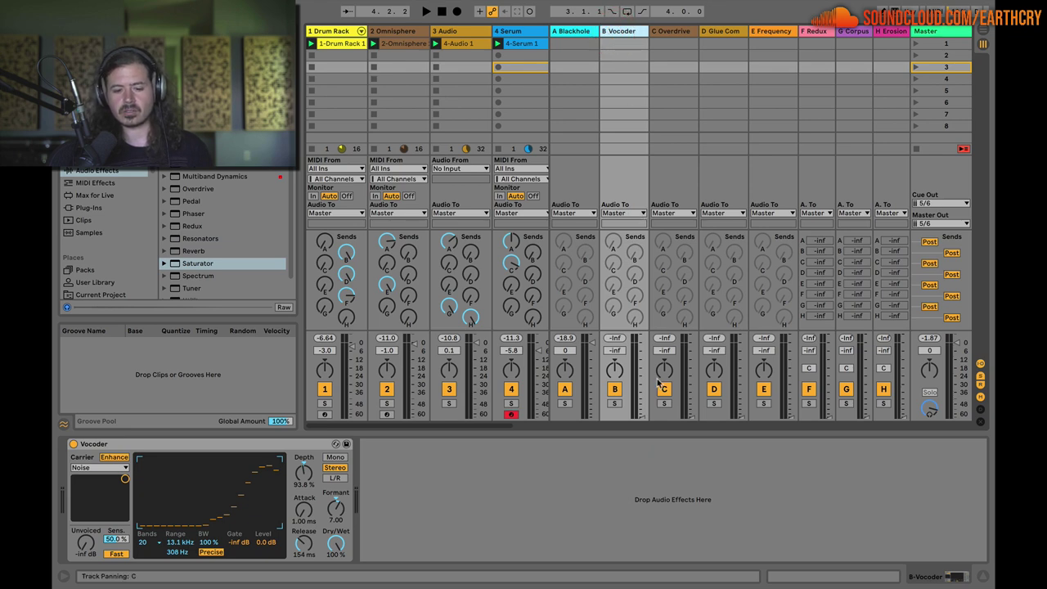
click(324, 403)
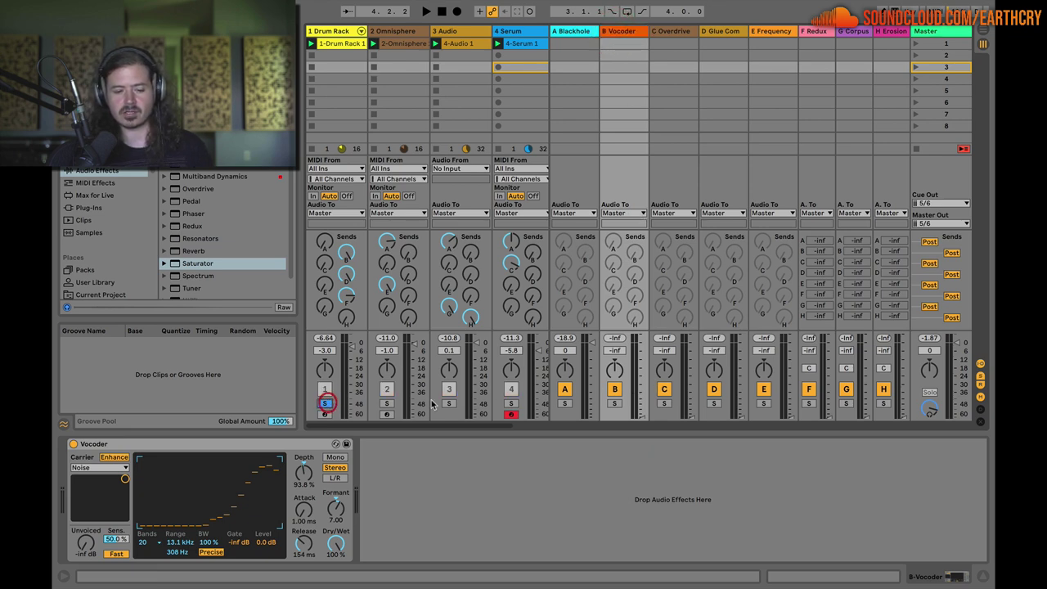
key(space)
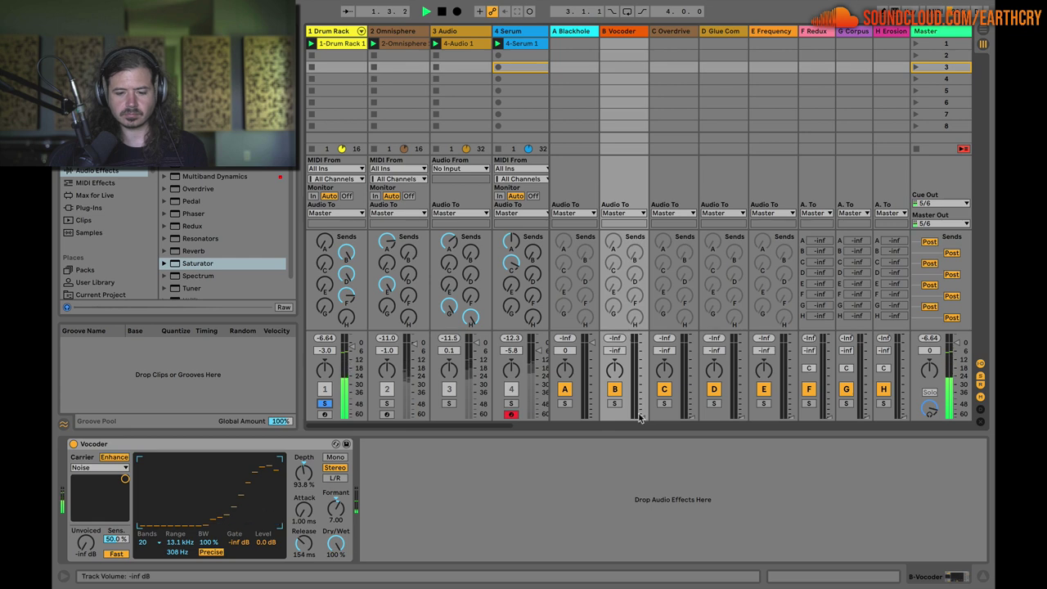
drag(642, 415, 641, 347)
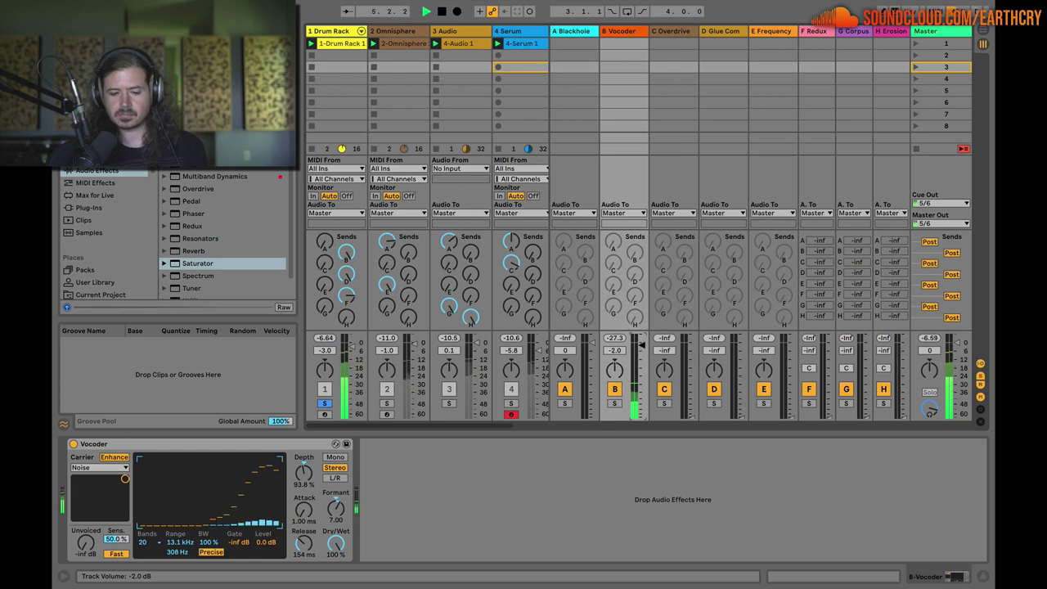
- Set the Vocoder's release to 622 ms and lower its depth to 75% while auditioning the soloed drums
key(space)
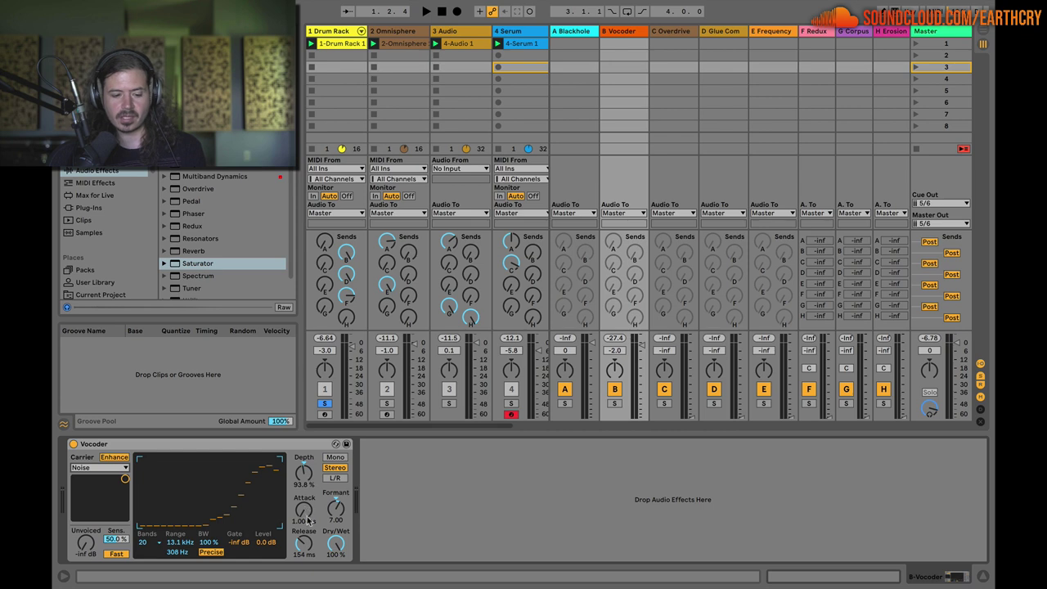
key(space)
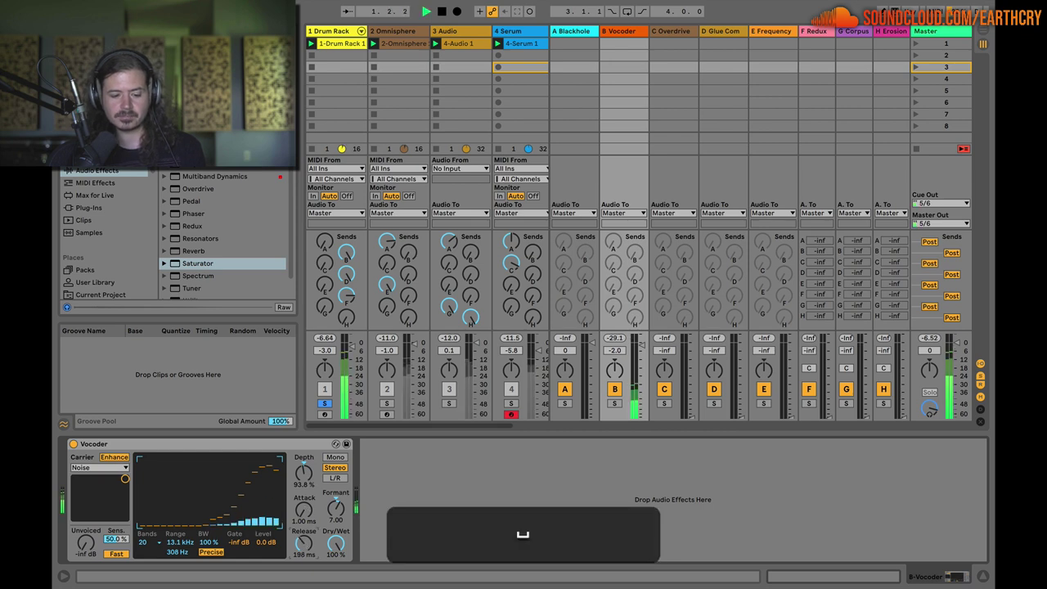
drag(304, 545, 305, 522)
key(space)
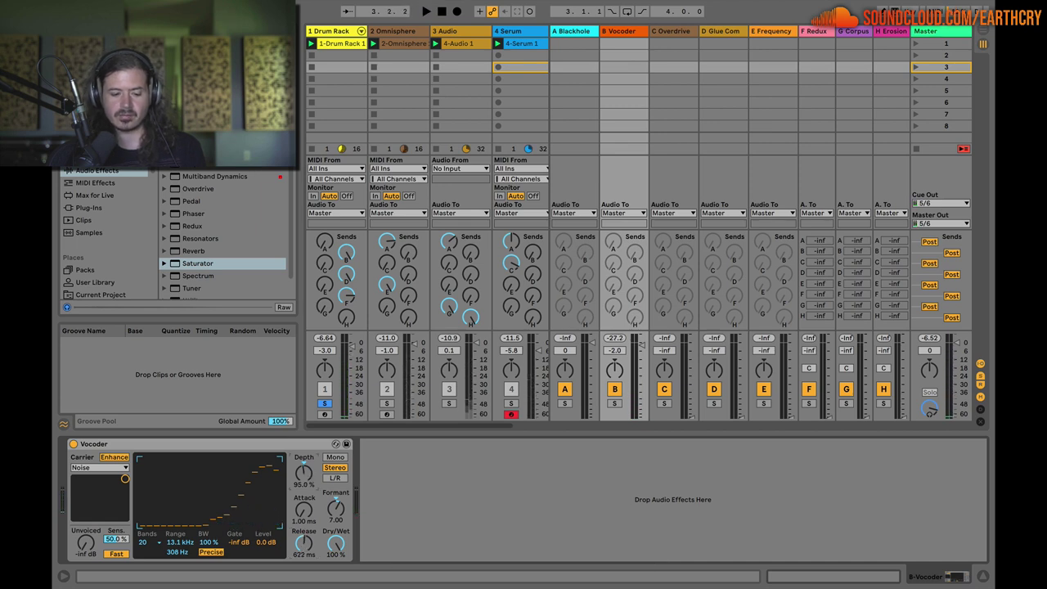
key(space)
drag(304, 472, 303, 458)
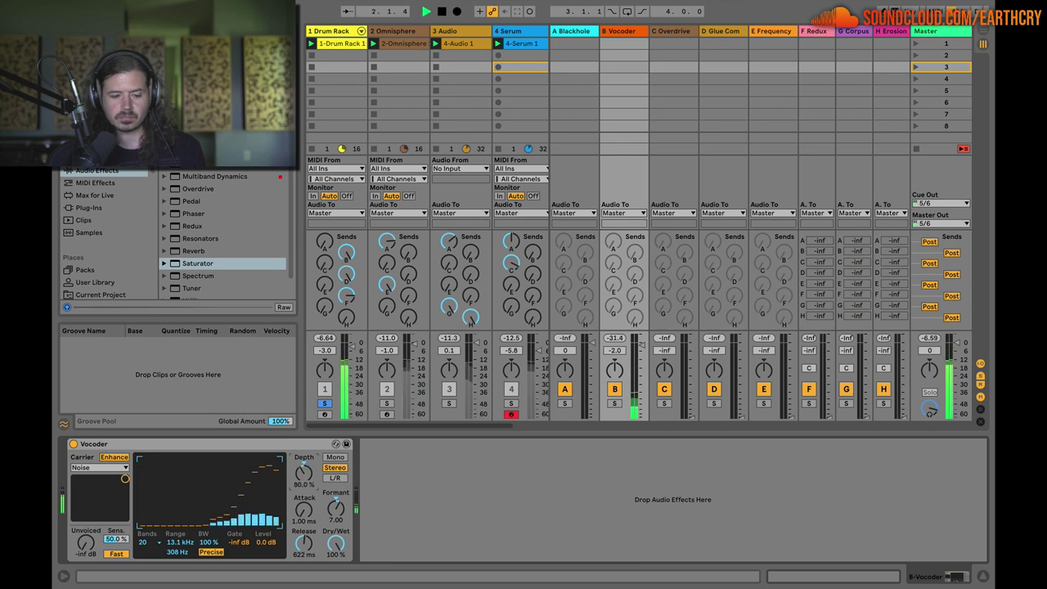
- Lower the Vocoder's formant to -0.80 and raise the Vocoder return's volume to 6.0 dB while auditioning the drums
key(space)
drag(336, 508, 335, 544)
key(space)
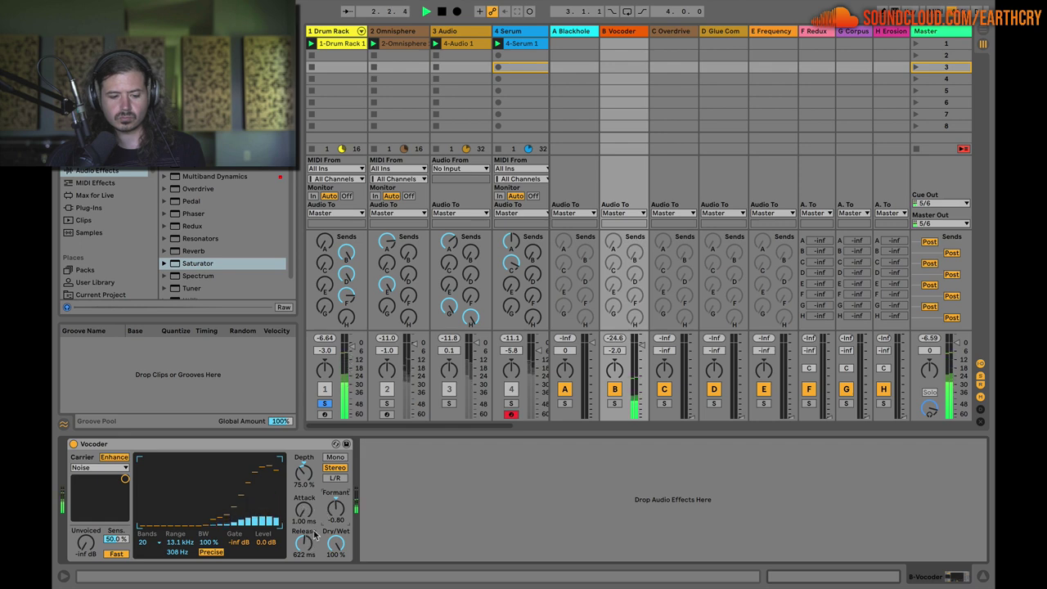
drag(634, 369, 635, 355)
key(space)
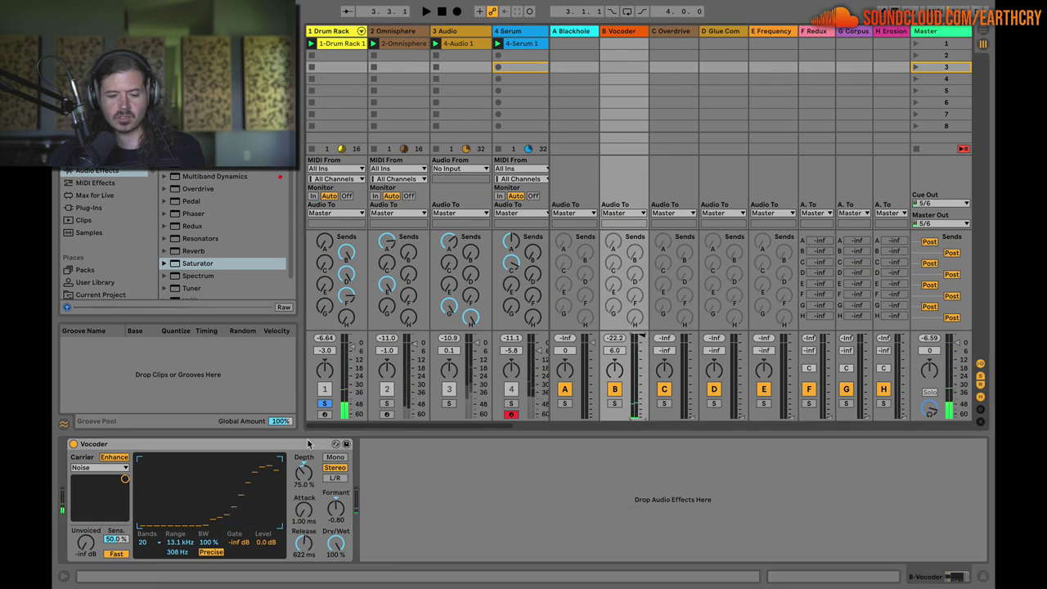
- Set the Vocoder's depth to 97% and release to 127 ms, and raise its formant above zero during playback
drag(313, 467, 314, 454)
key(space)
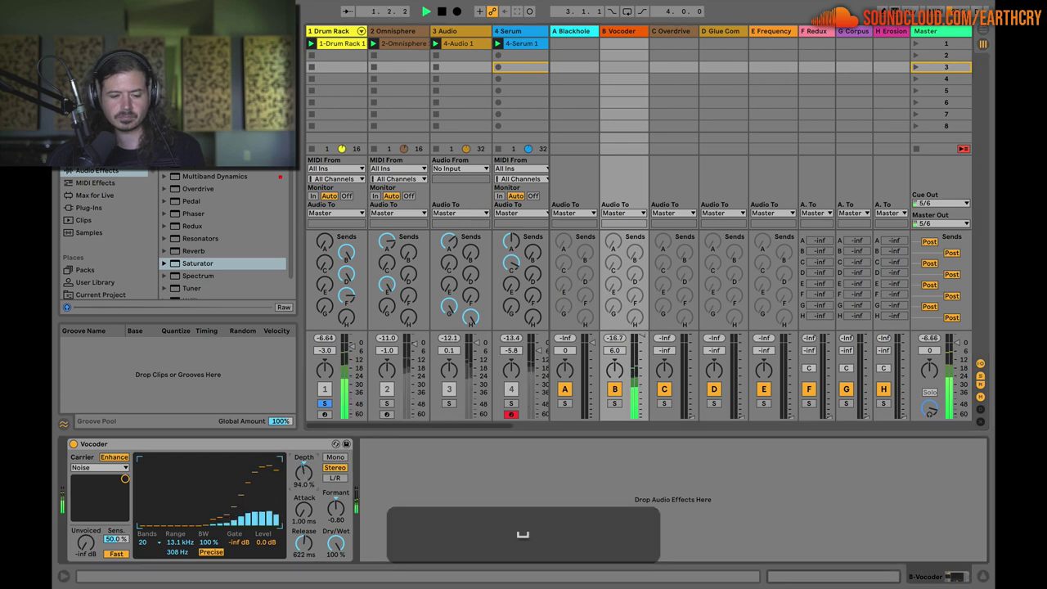
key(space)
drag(310, 536, 310, 565)
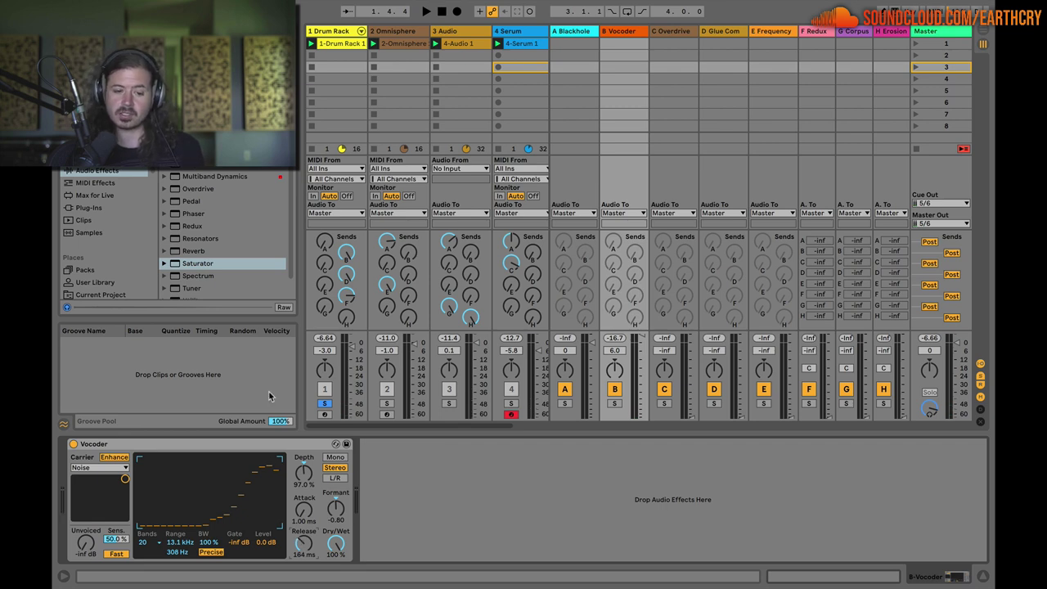
key(space)
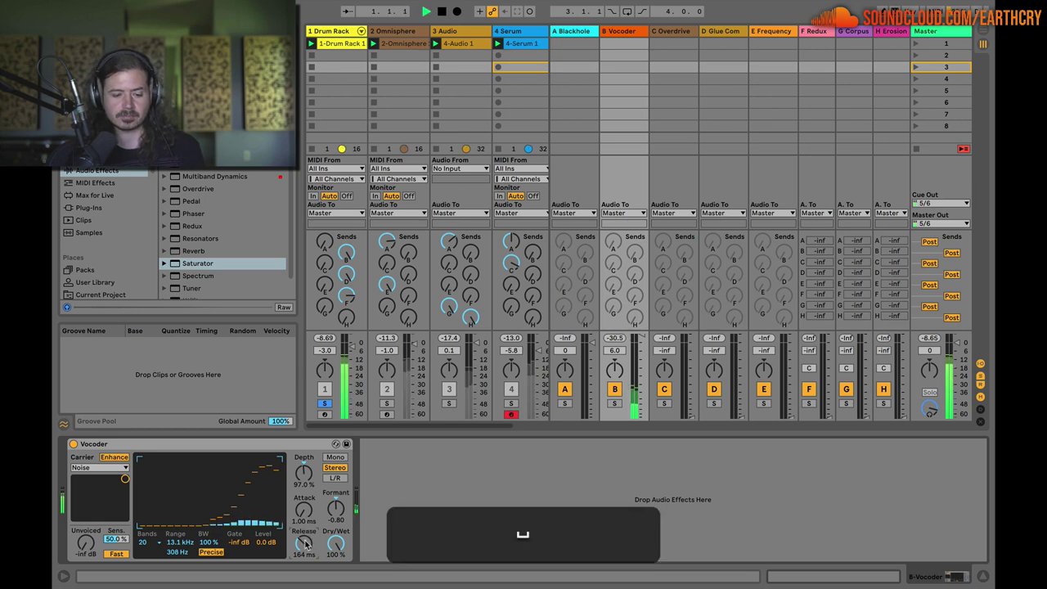
drag(304, 543, 304, 560)
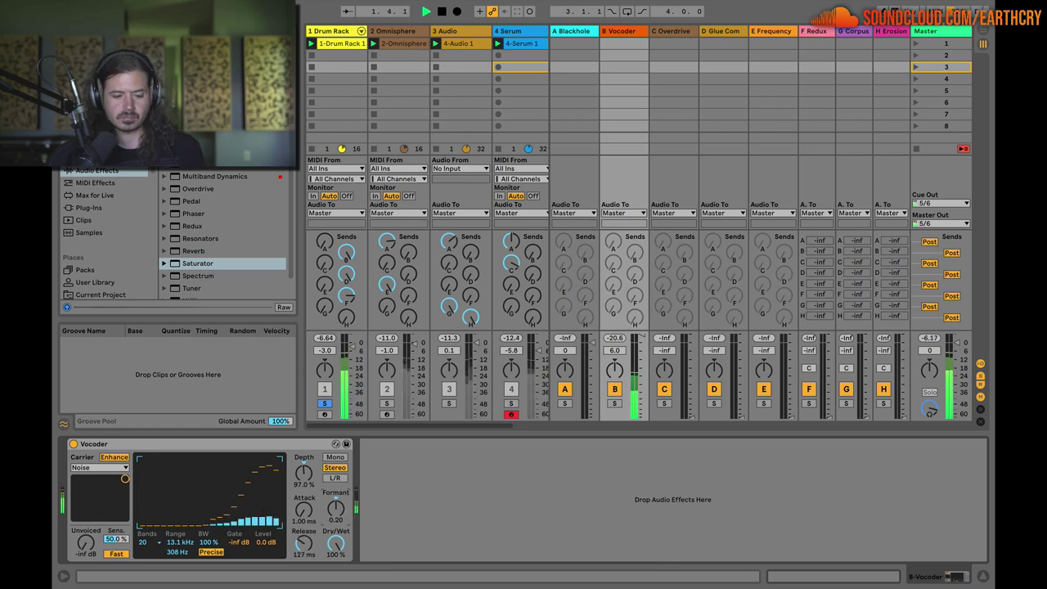
drag(335, 507, 336, 491)
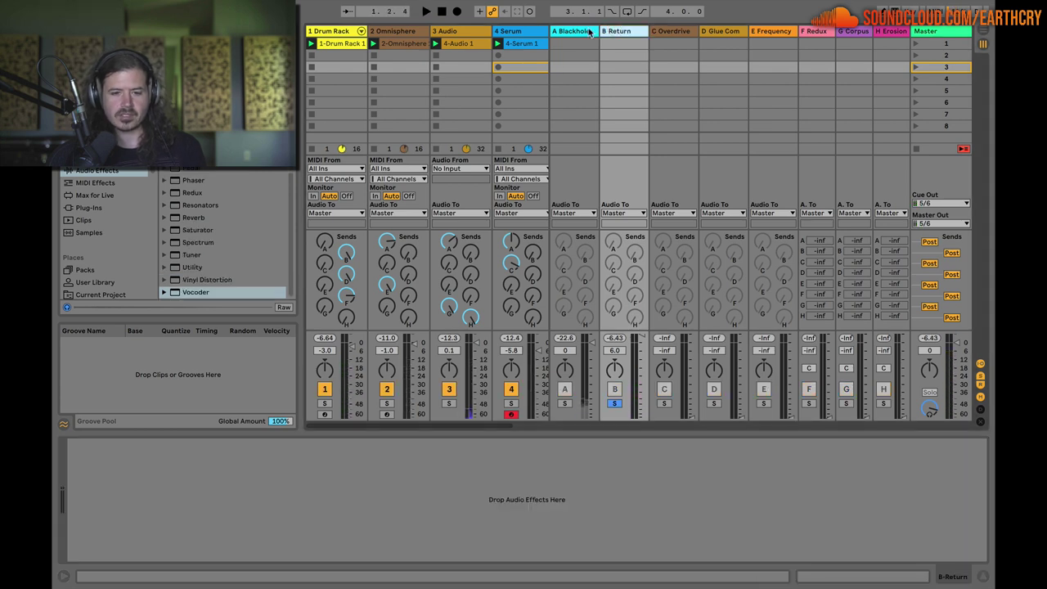
- Load a fresh Vocoder onto the empty return track B and enable Enhance for its noise carrier
click(553, 63)
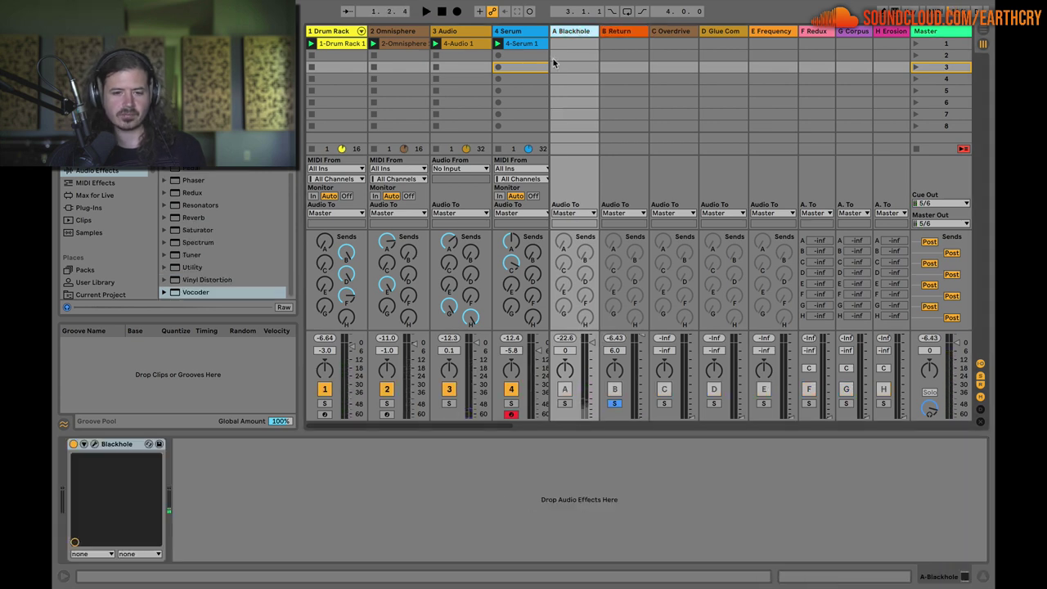
click(605, 50)
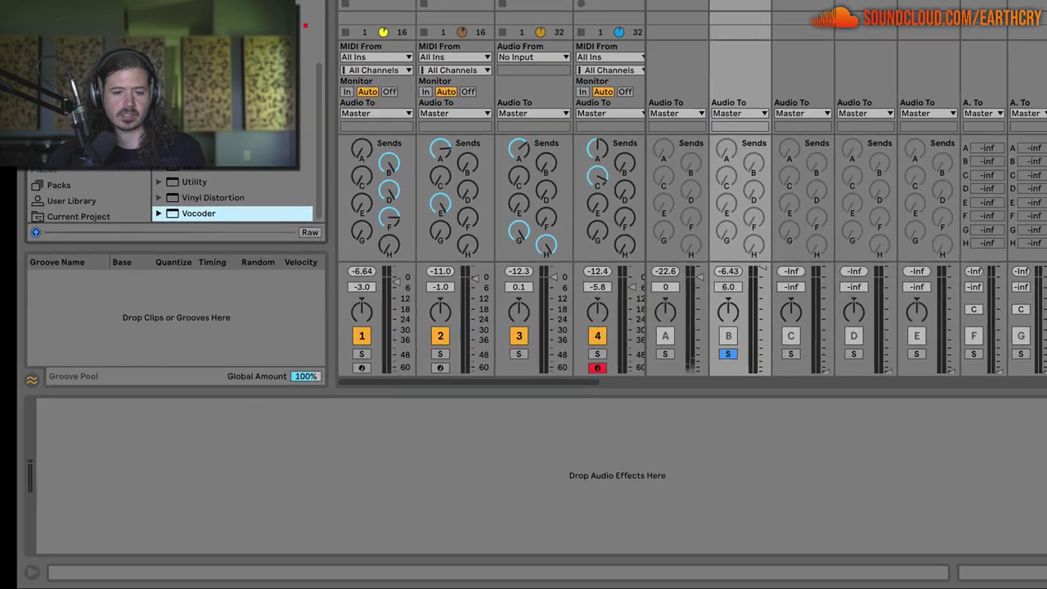
key(Return)
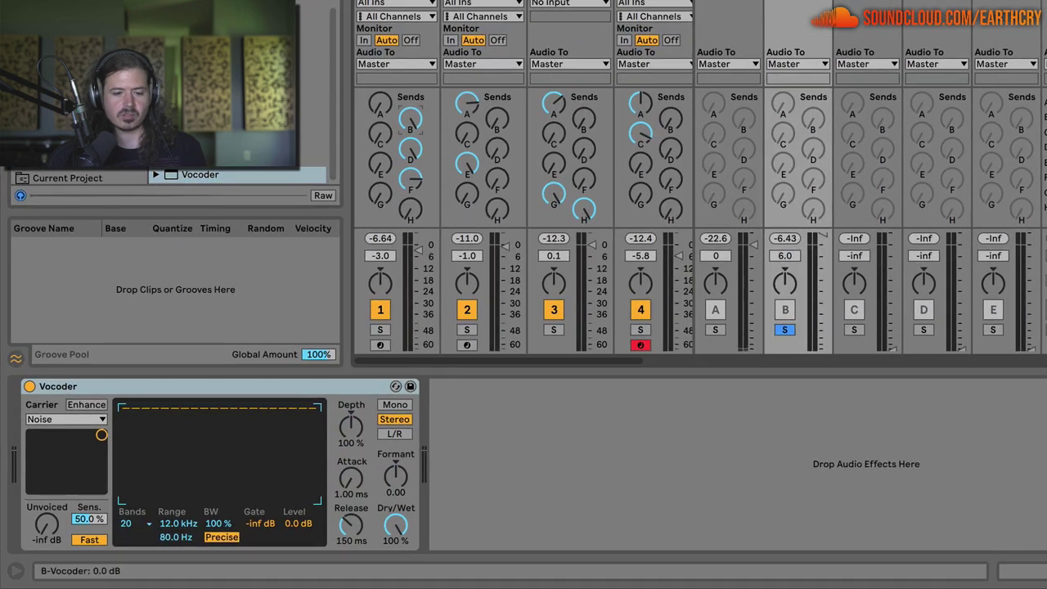
click(74, 409)
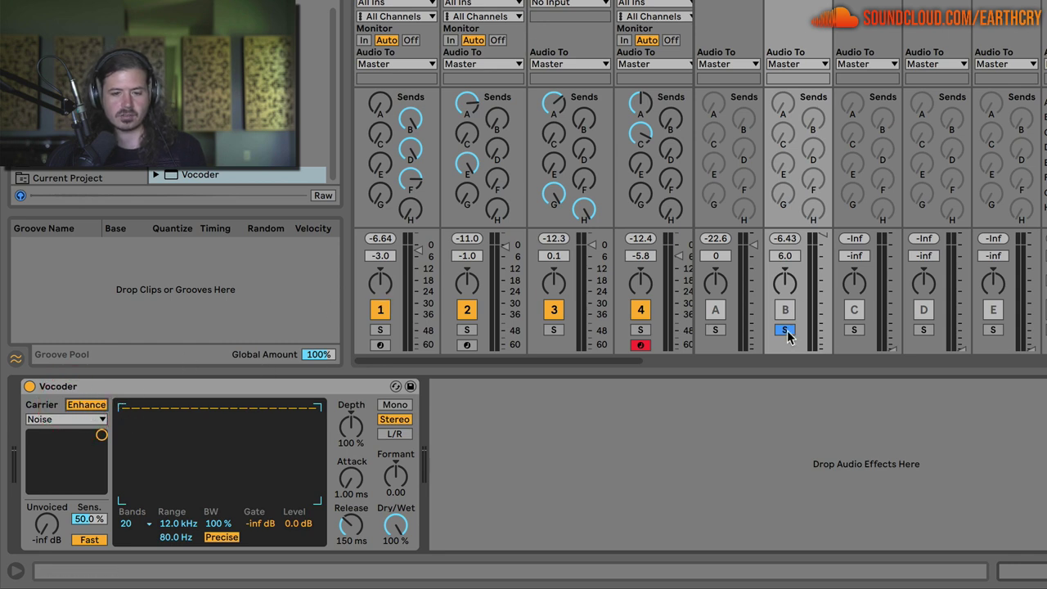
- Audition the soloed return B, stop playback and draw the Vocoder's lower bands down to silence
key(space)
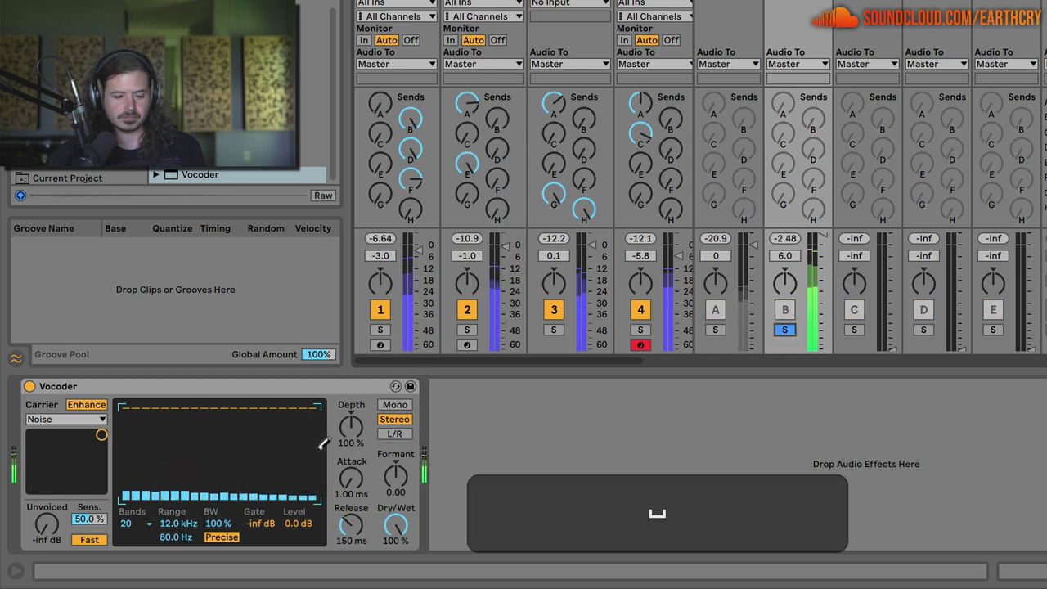
key(space)
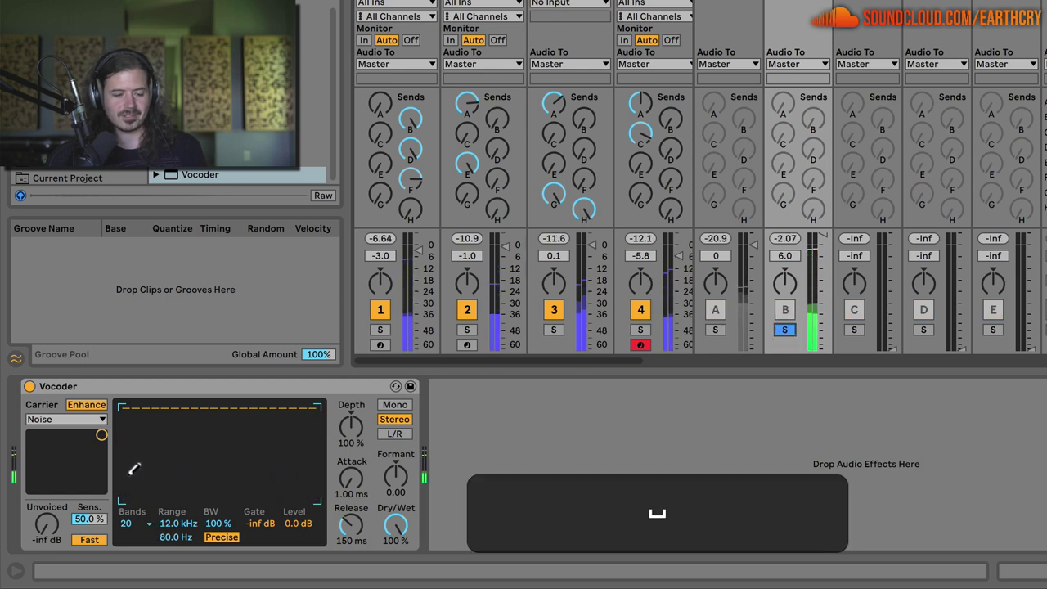
mouse_move(140, 406)
mouse_down()
mouse_move(131, 411)
mouse_move(124, 498)
mouse_move(175, 532)
mouse_move(219, 537)
mouse_up()
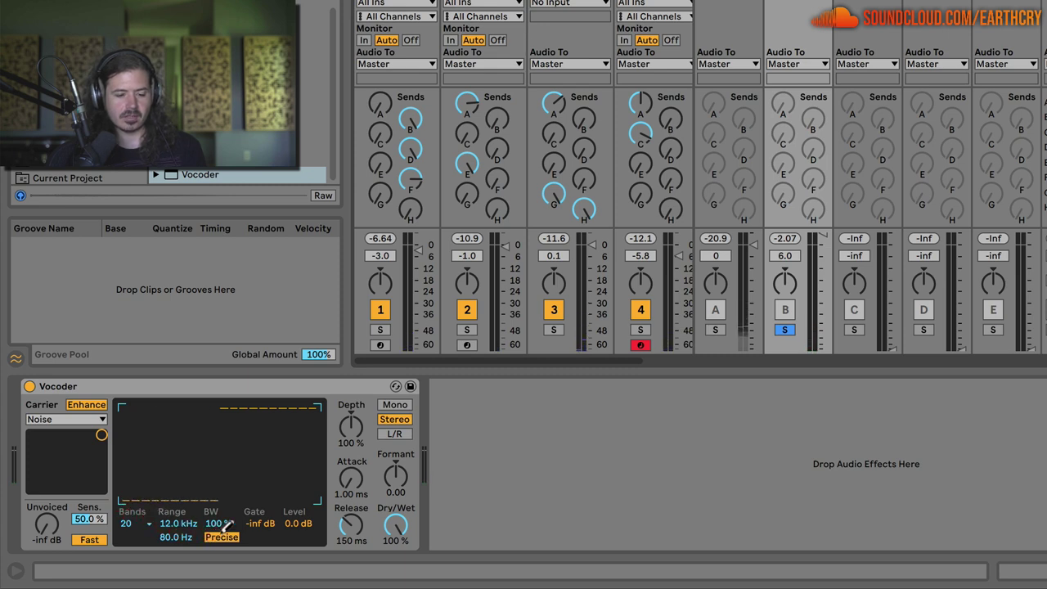
mouse_move(138, 456)
mouse_down()
mouse_move(168, 445)
mouse_move(243, 461)
mouse_move(139, 464)
mouse_move(130, 499)
mouse_move(149, 516)
mouse_move(219, 527)
mouse_up()
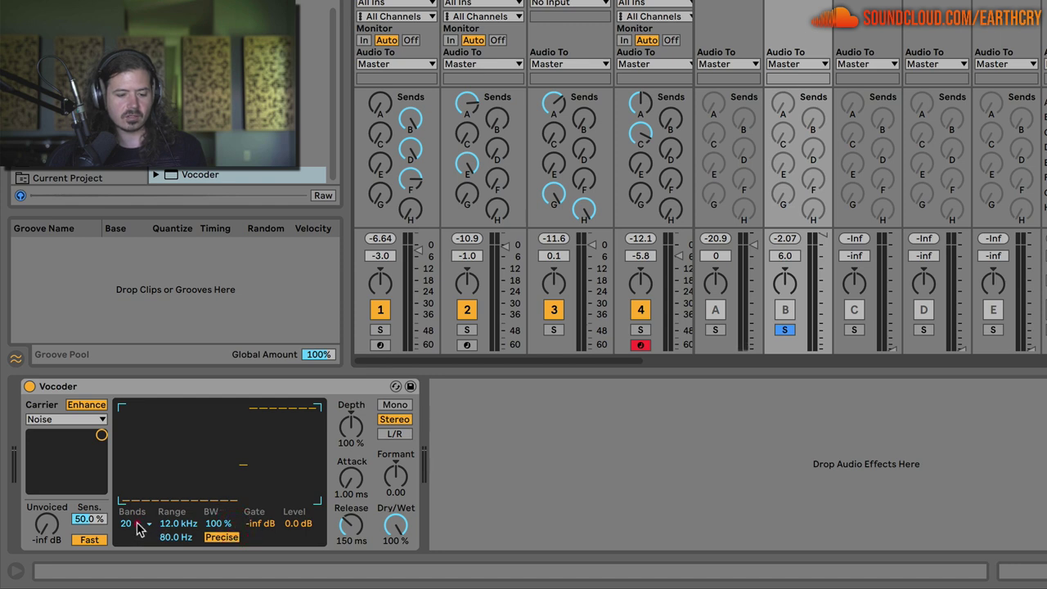
- Set the Vocoder to 16 bands and redraw the filter bank so only the five highest bands stay at full level
click(134, 524)
click(143, 429)
click(264, 472)
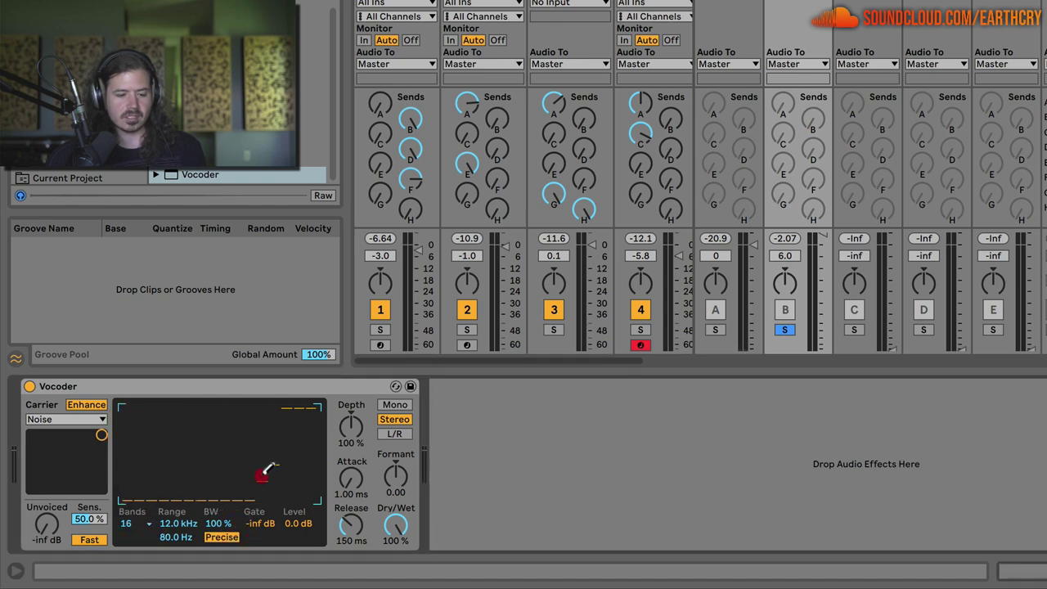
click(286, 391)
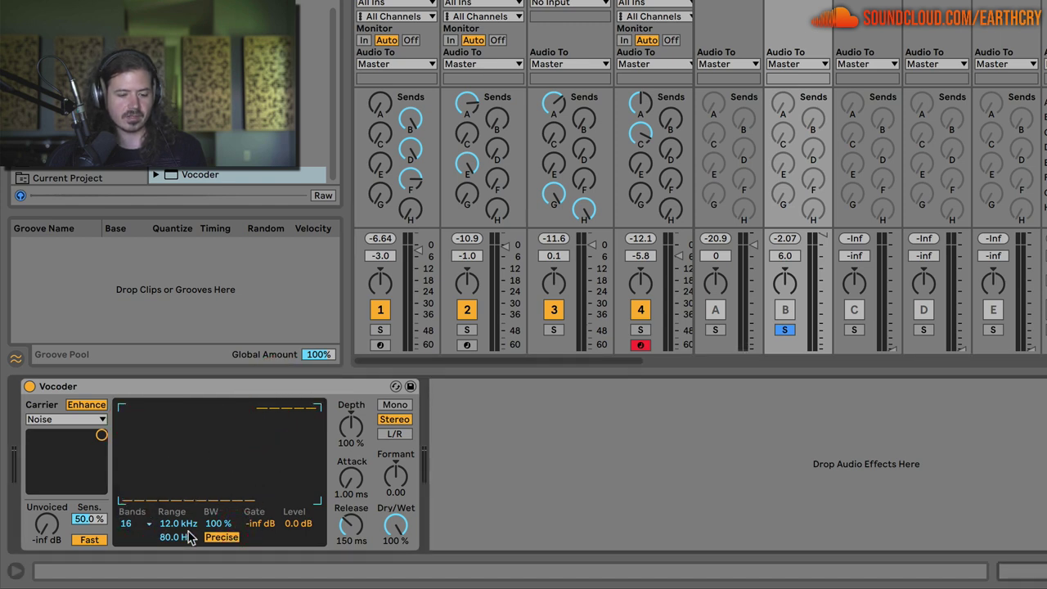
- Audition the band-limited Vocoder and raise its upper frequency range to 14.6 kHz
key(space)
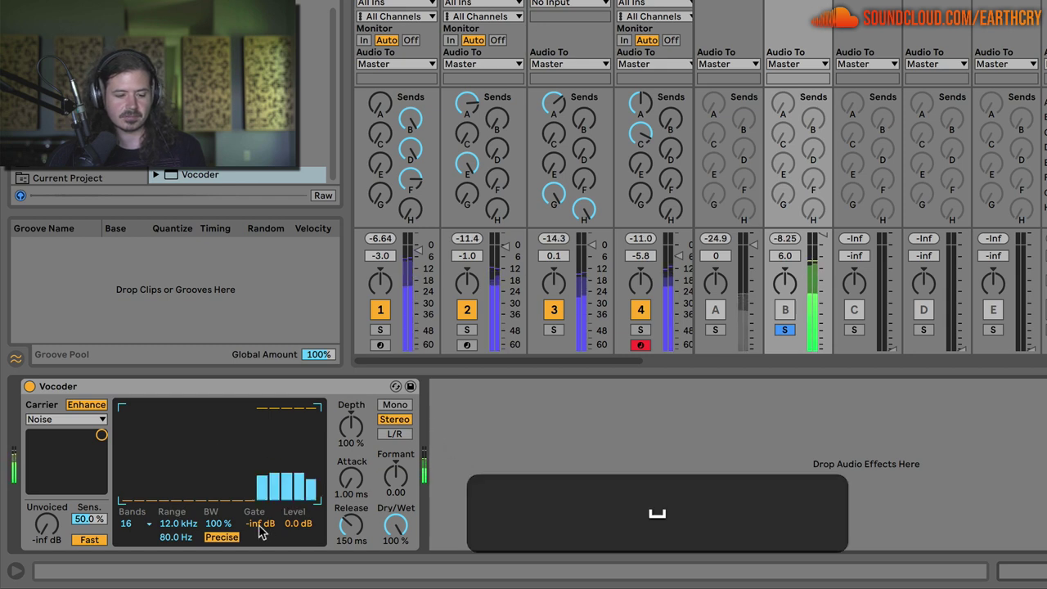
key(space)
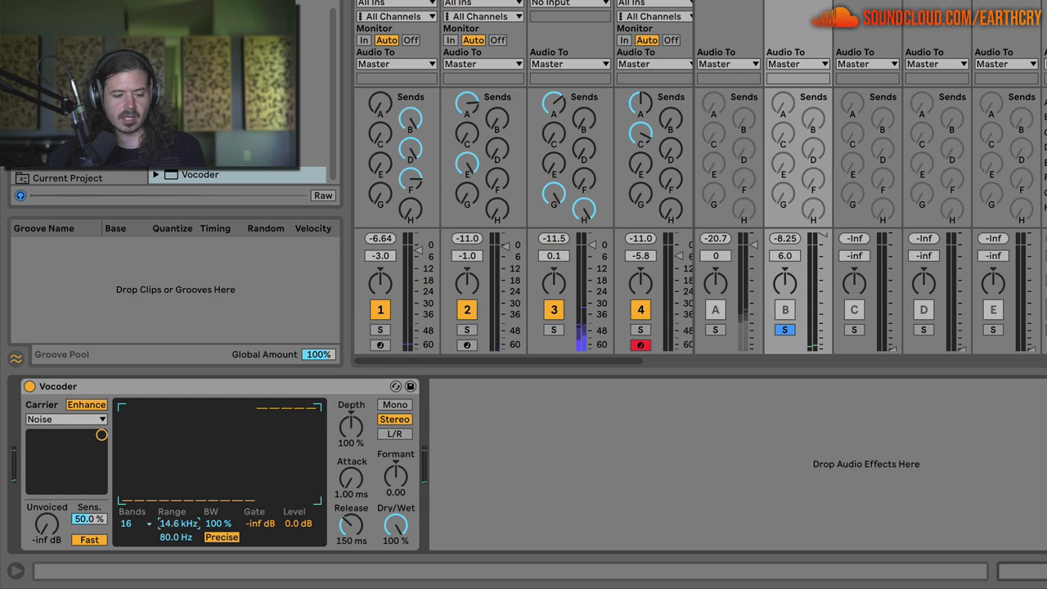
- Play the soloed return B and raise the Vocoder's upper frequency range to 16.8 kHz
key(space)
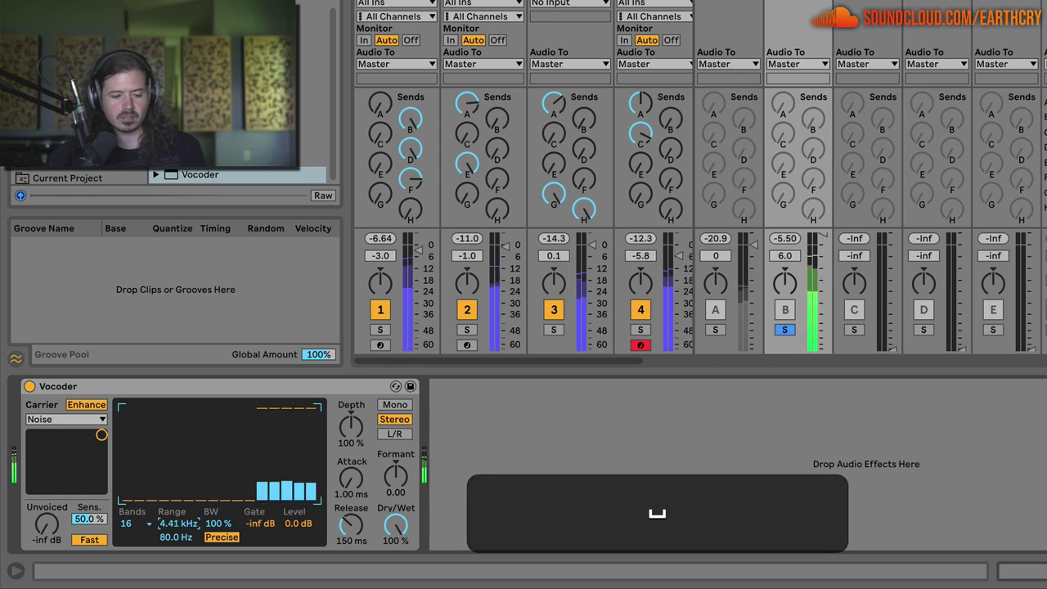
drag(179, 523, 178, 482)
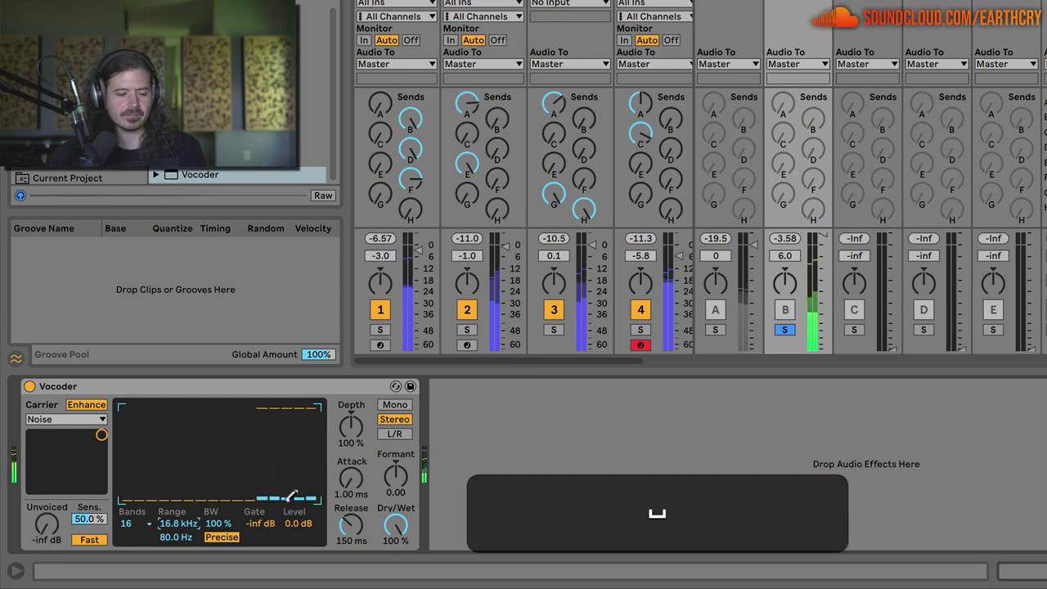
key(space)
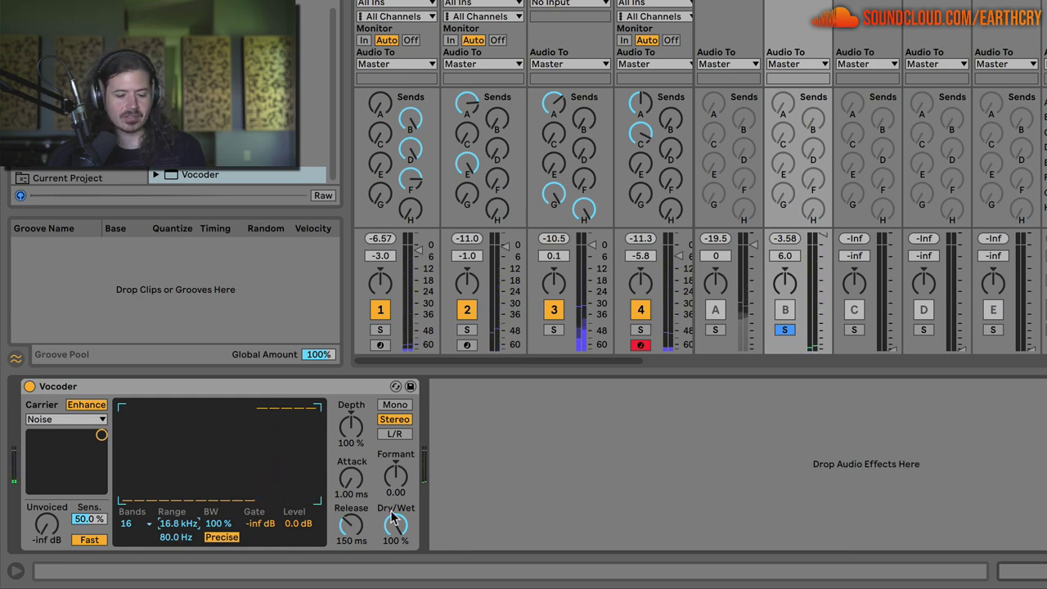
- Set the Vocoder's Formant to 4.40 and its Depth to 114 % while auditioning the soloed return B
key(space)
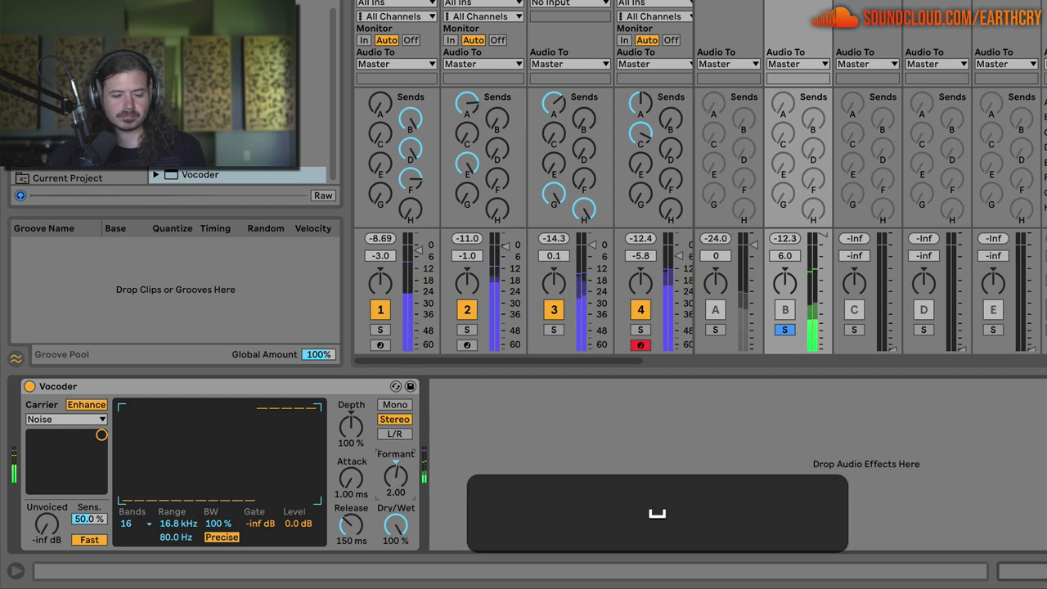
drag(395, 472, 395, 458)
key(space)
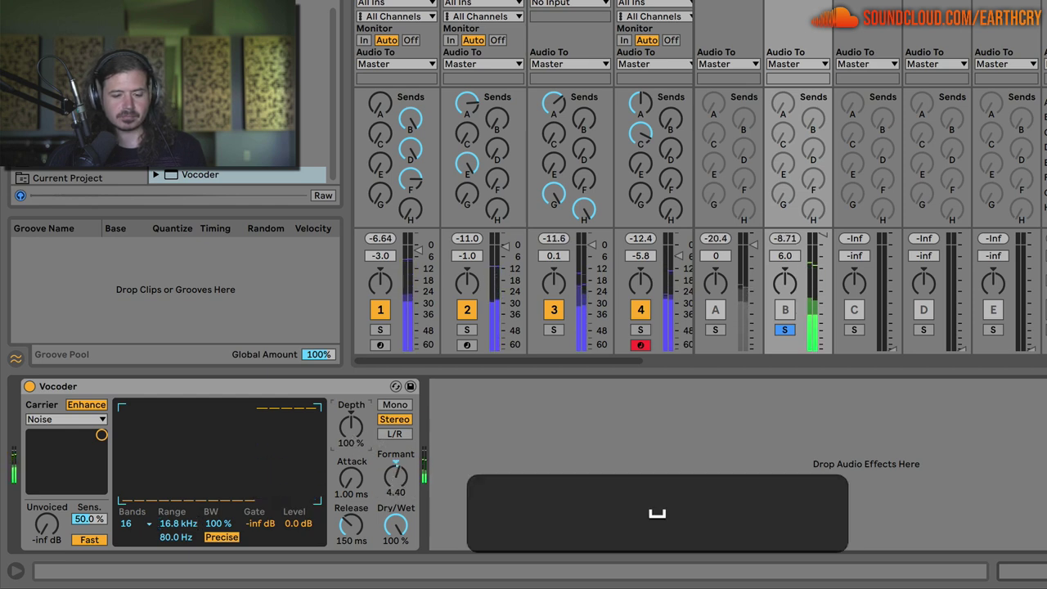
key(space)
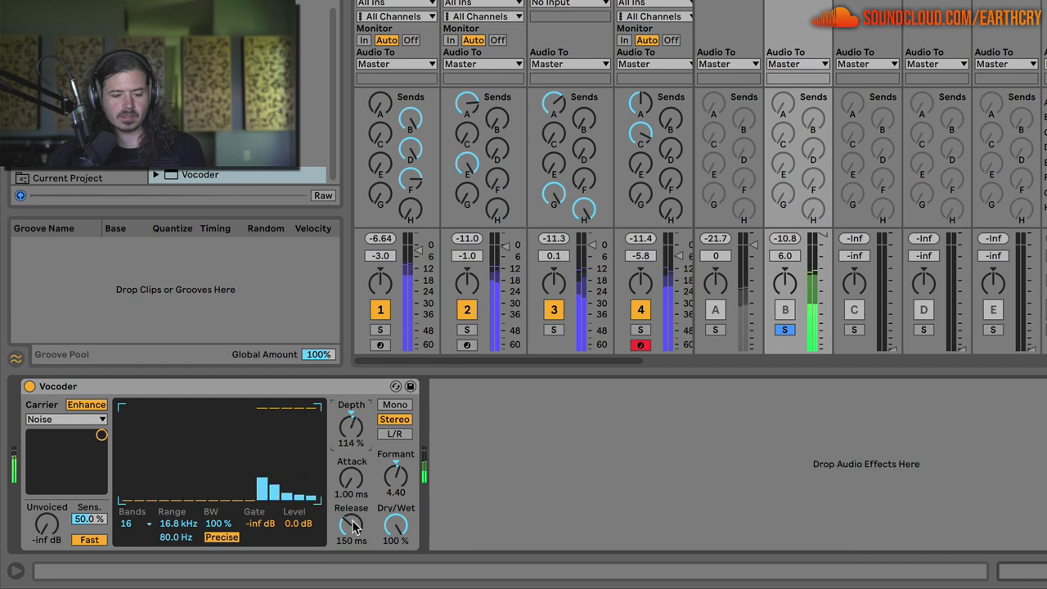
key(space)
- Solo track 1 instead of return B and bring return B's volume up to -5.6 dB during playback
click(784, 329)
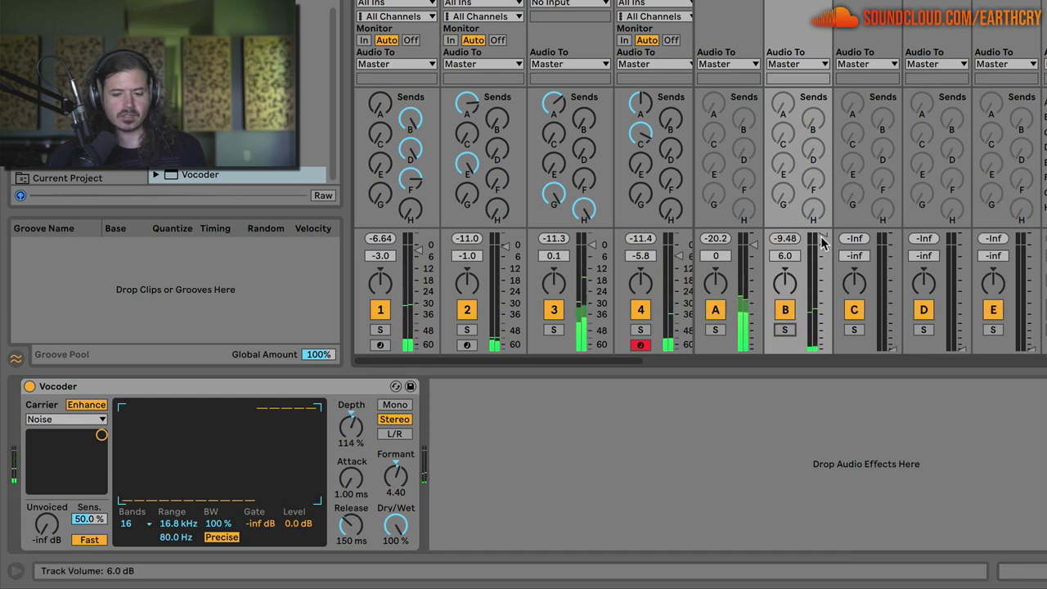
click(380, 329)
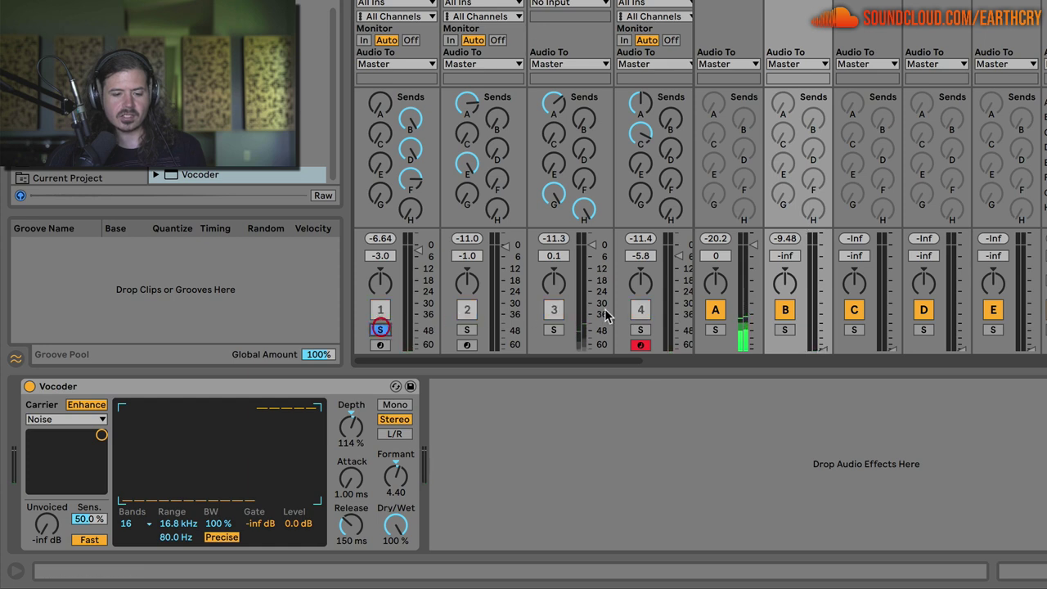
key(space)
drag(822, 348, 823, 258)
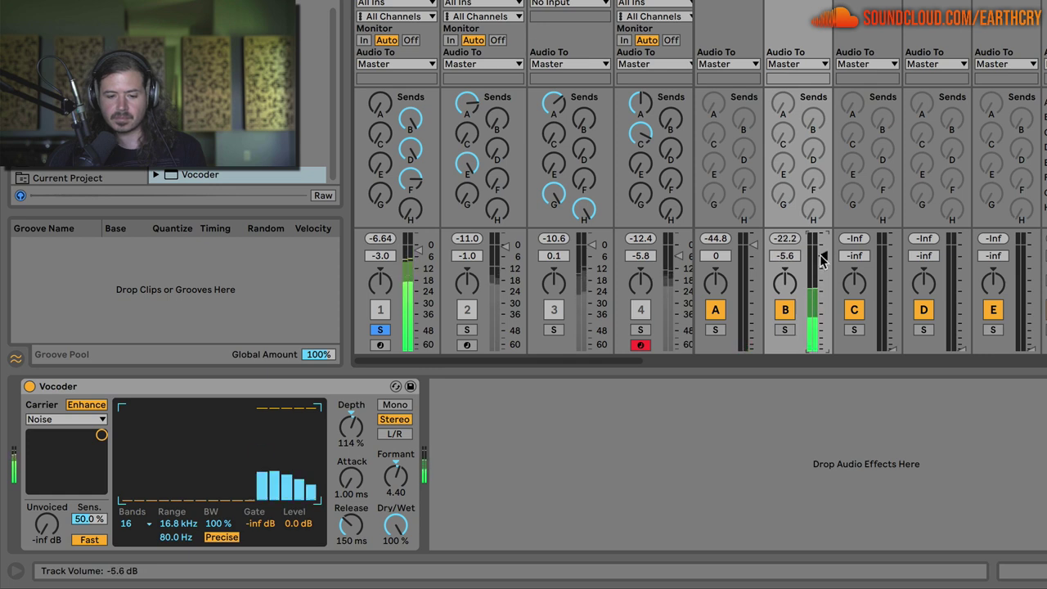
- Unsolo track 1 and compare the full mix with return B muted and active, setting the return's volume to -6.0 dB
click(380, 330)
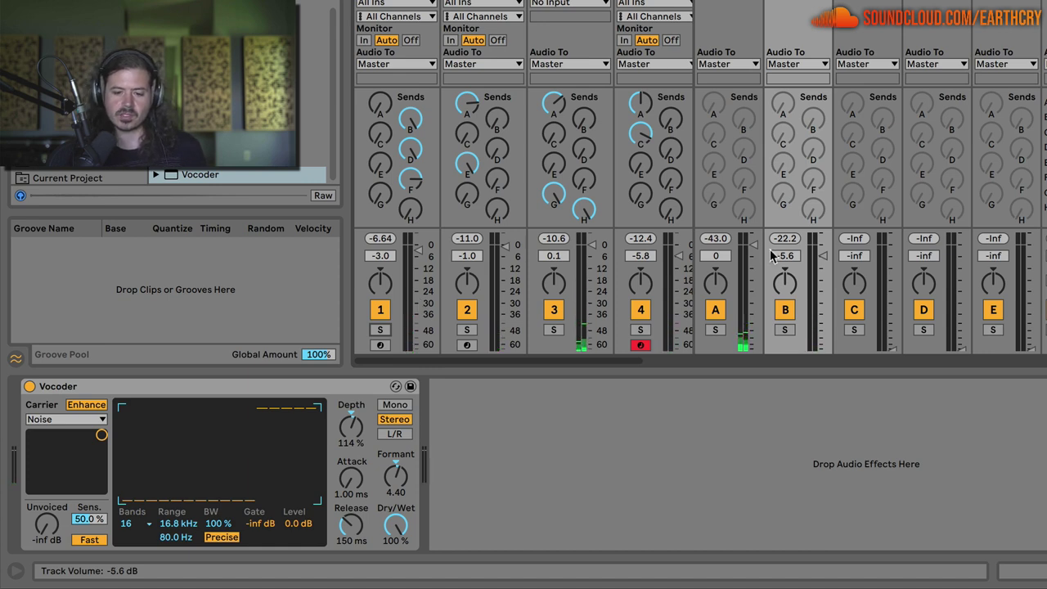
drag(823, 256, 823, 254)
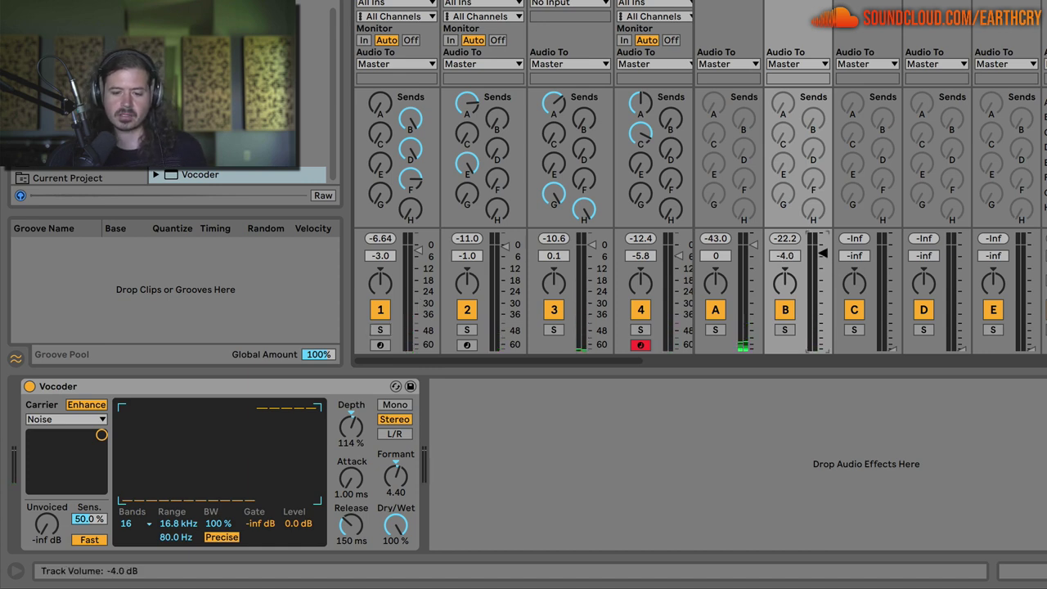
click(783, 311)
key(space)
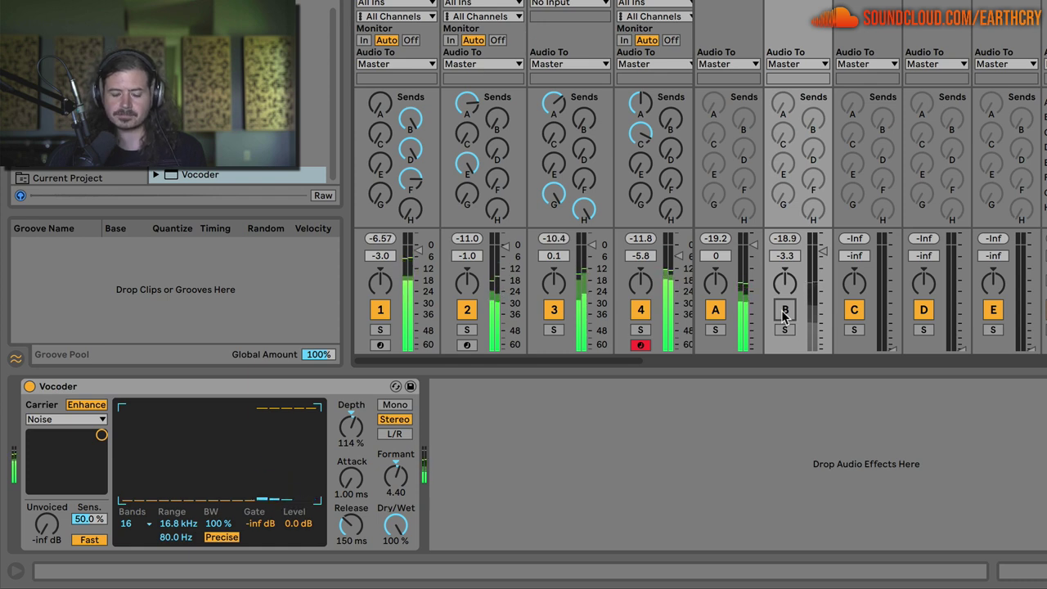
click(784, 311)
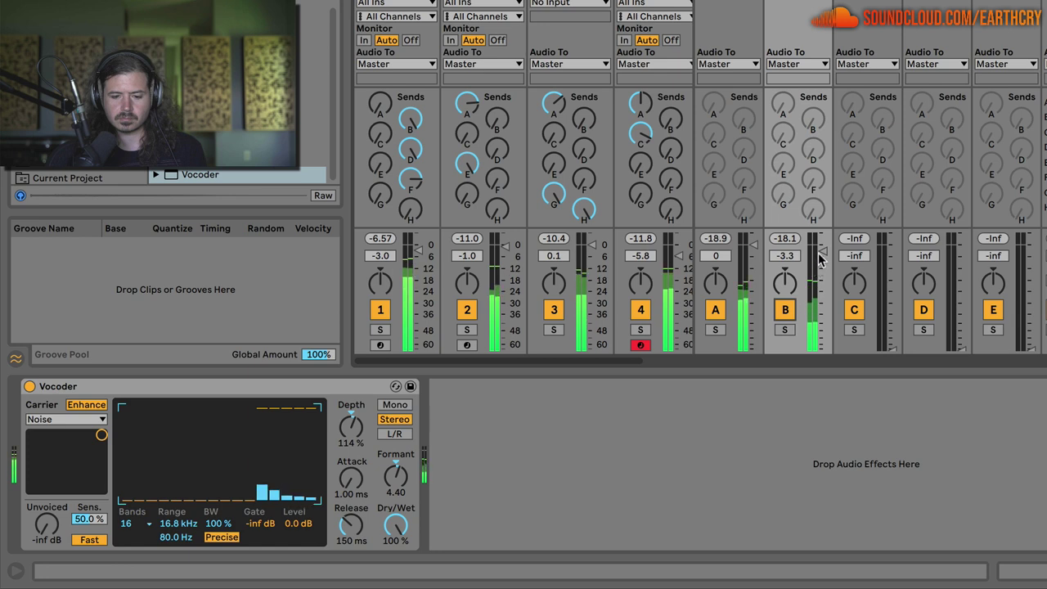
drag(821, 260, 821, 267)
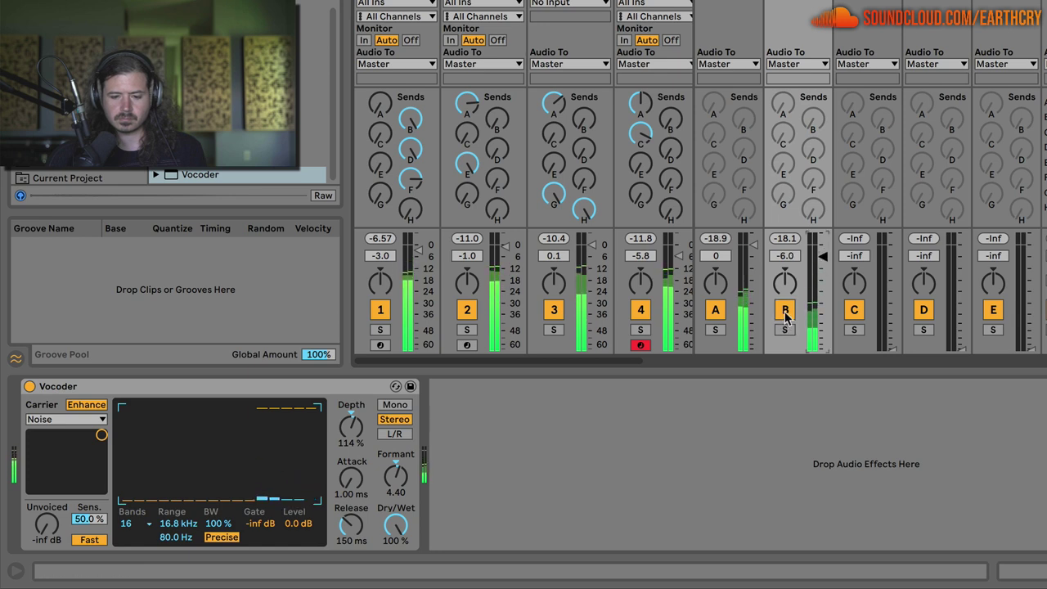
key(space)
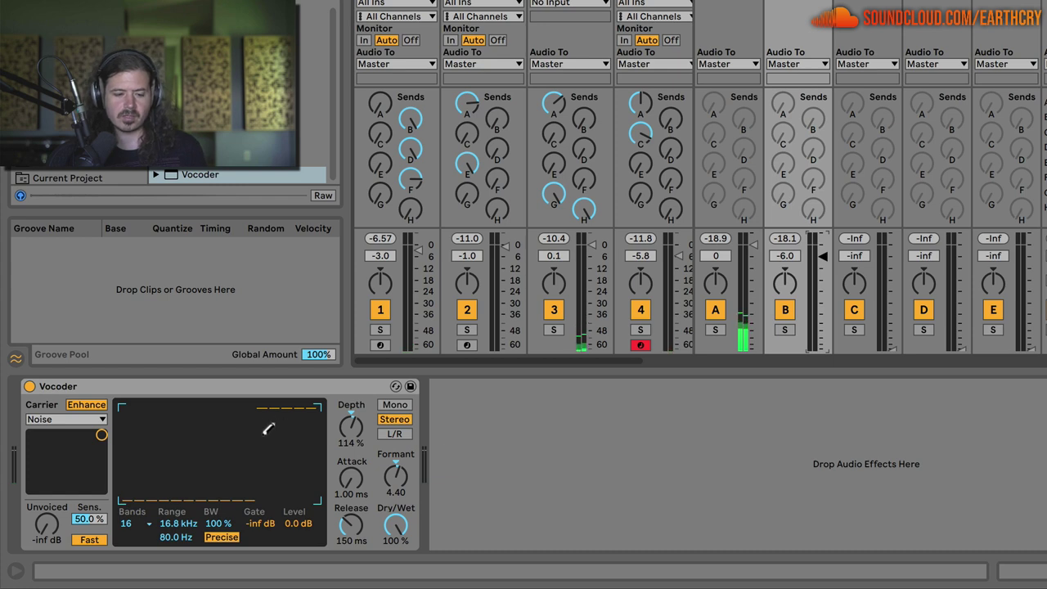
- Draw the two lowest active Vocoder bands down into a rising slope below the three full-level top bands
drag(266, 419, 270, 446)
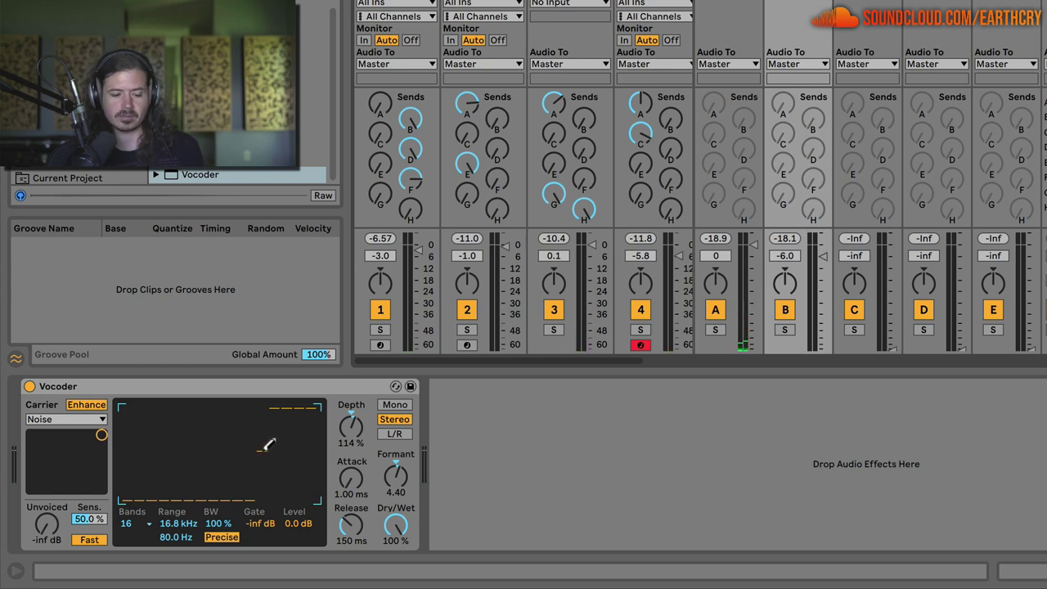
key(space)
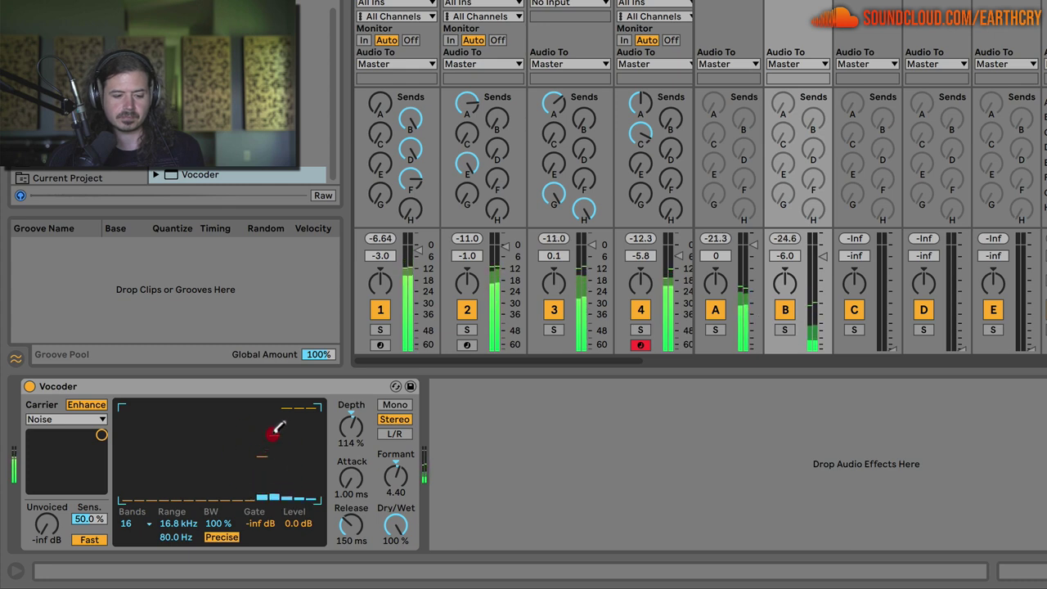
click(274, 435)
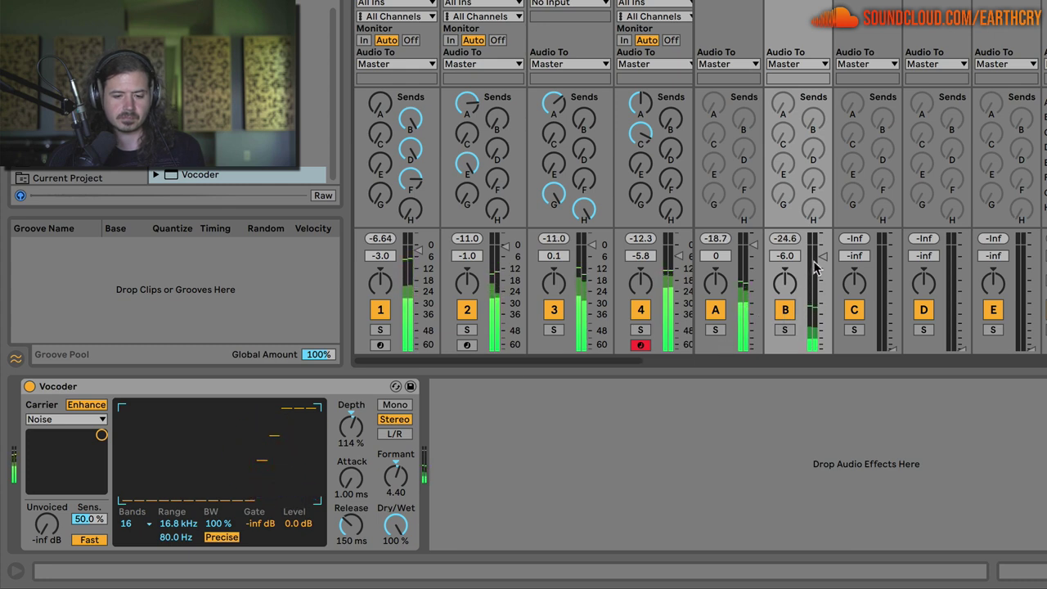
- Raise return B's volume to -3.3 dB and compare the mix with the return muted and active
drag(814, 264, 814, 257)
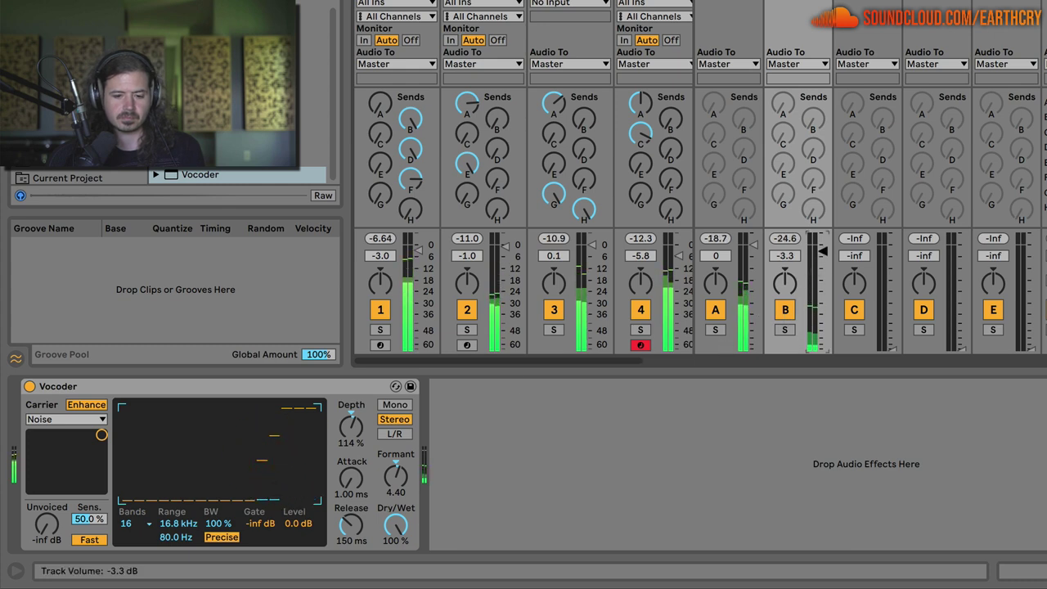
click(785, 311)
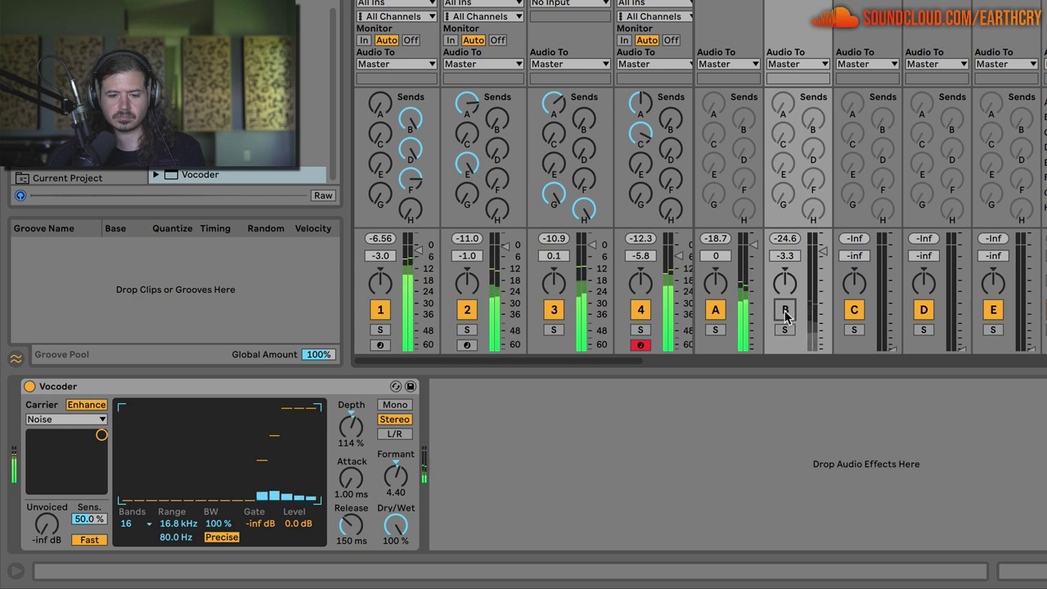
click(784, 311)
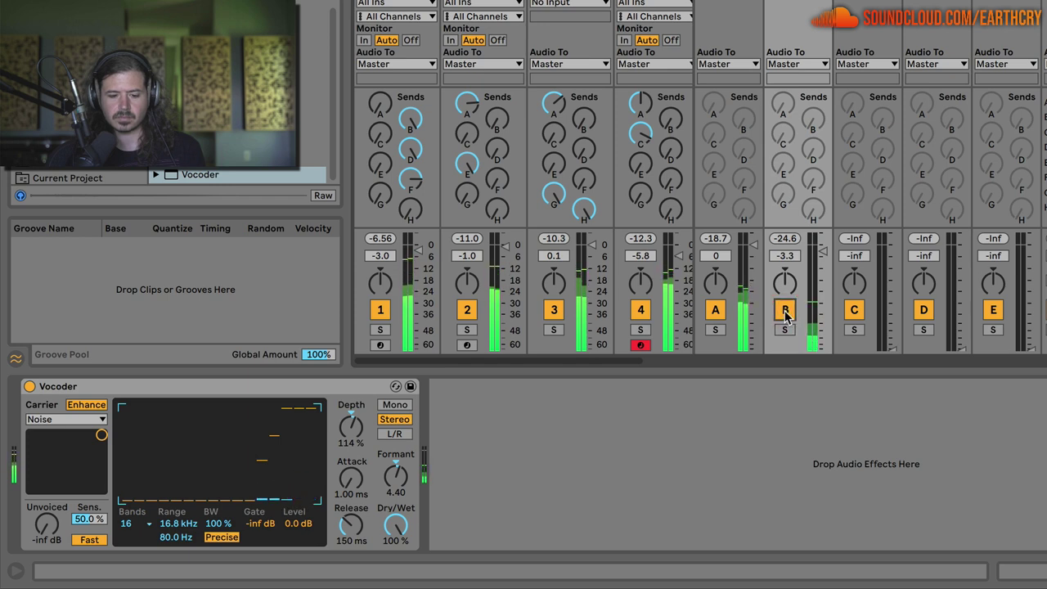
- Shorten the Vocoder's Release to 81.4 ms and raise return B's volume to -0.5 dB in the playing mix
drag(351, 526, 351, 539)
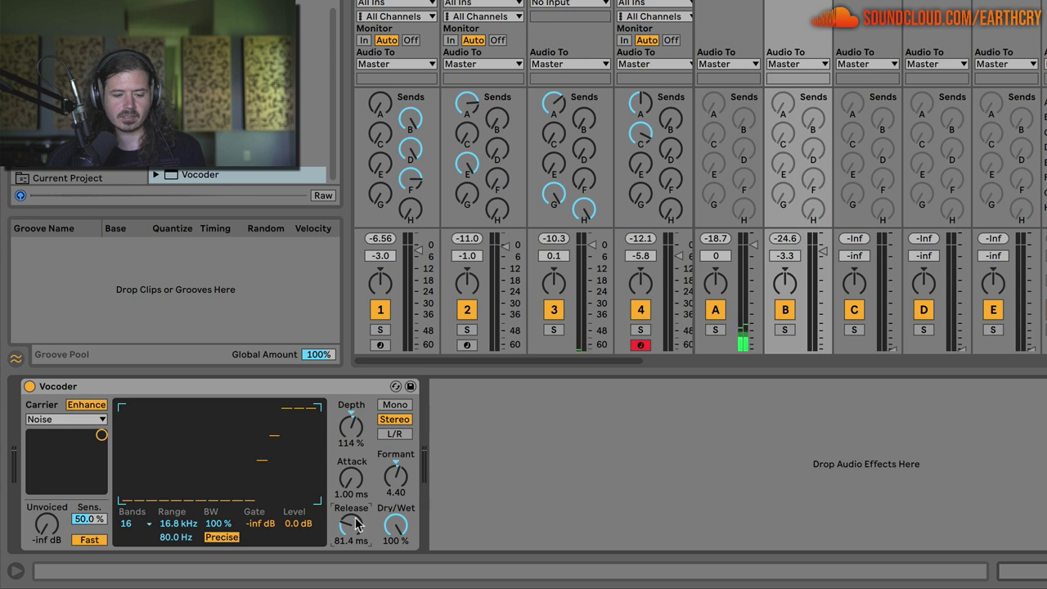
key(space)
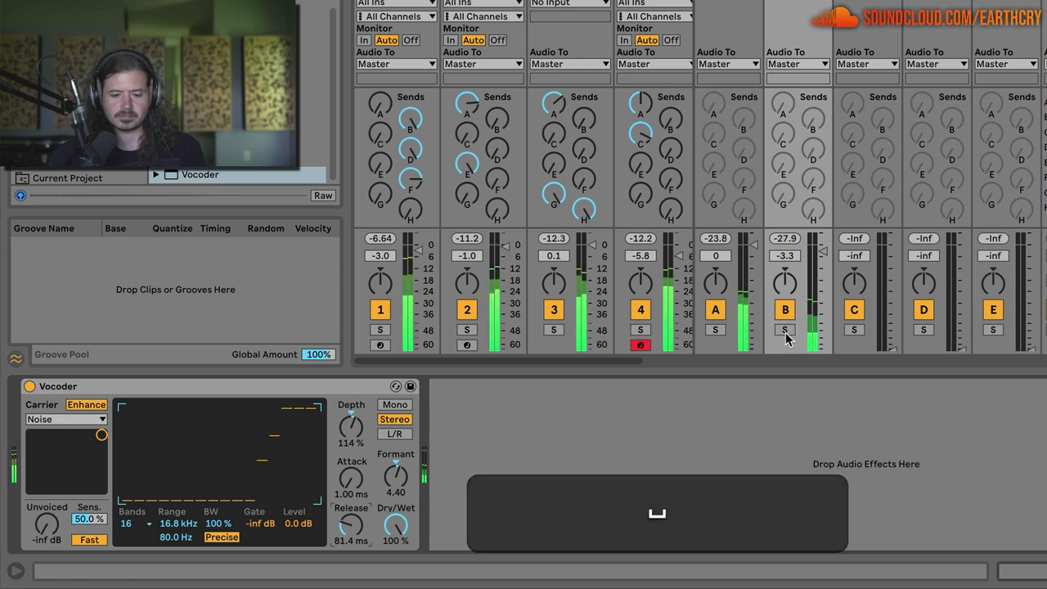
click(784, 330)
click(784, 330)
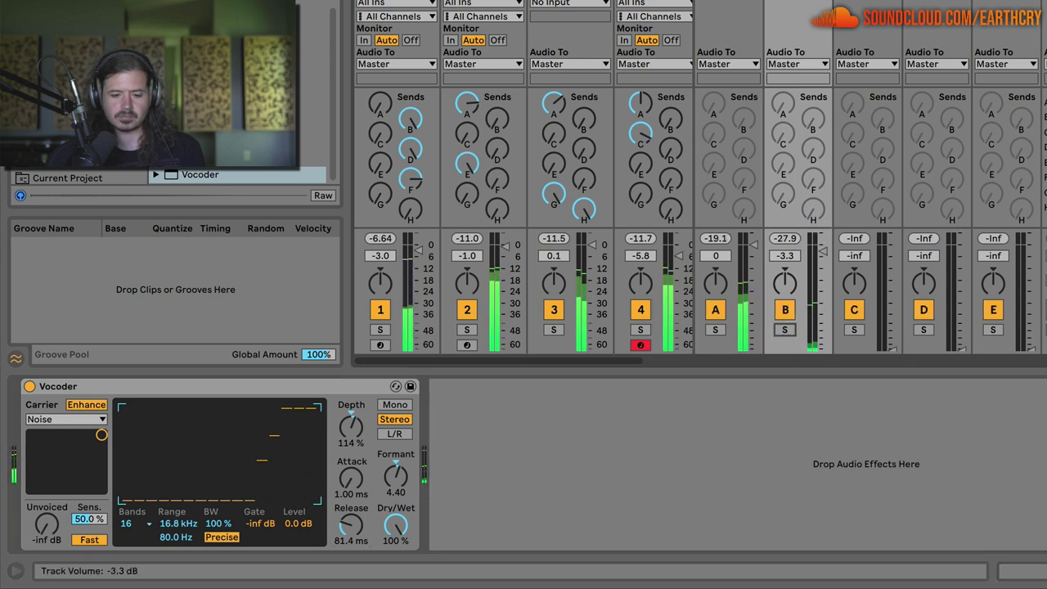
drag(822, 251, 822, 244)
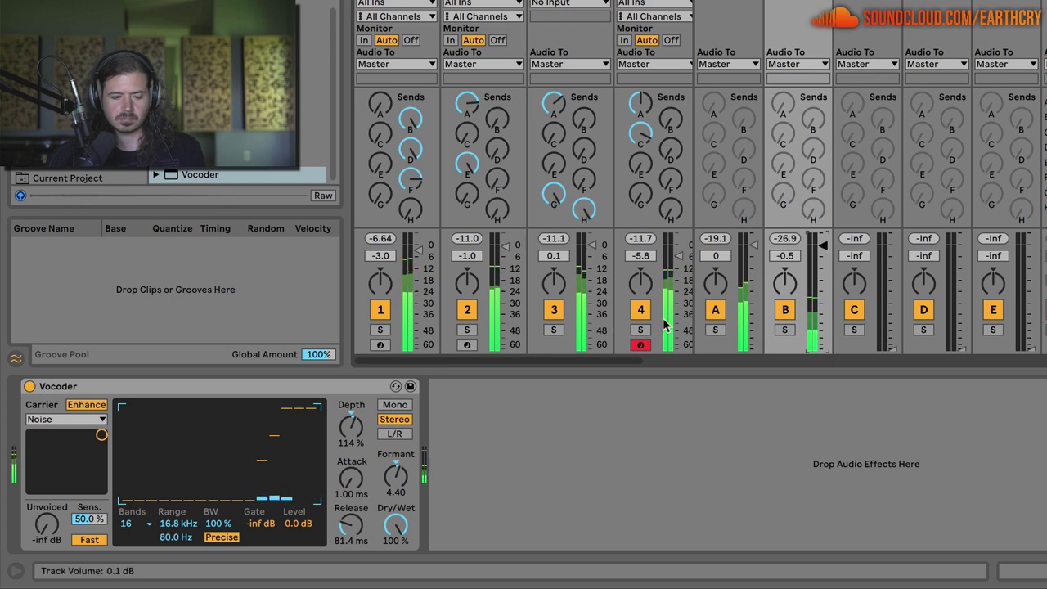
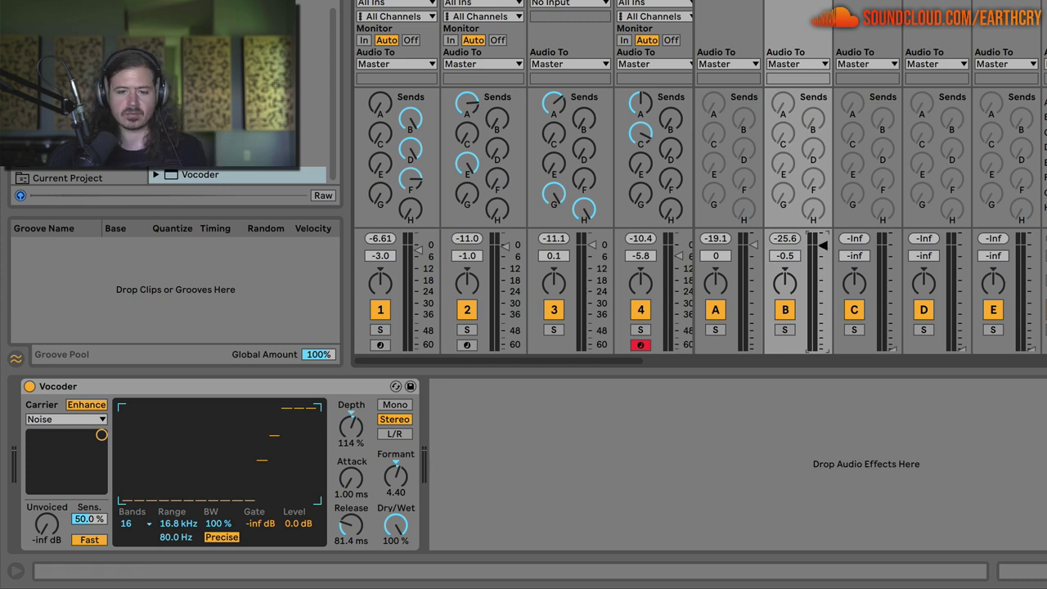
- Show the Overdrive on return C and audition the Serum track soloed and within the full mix
click(867, 82)
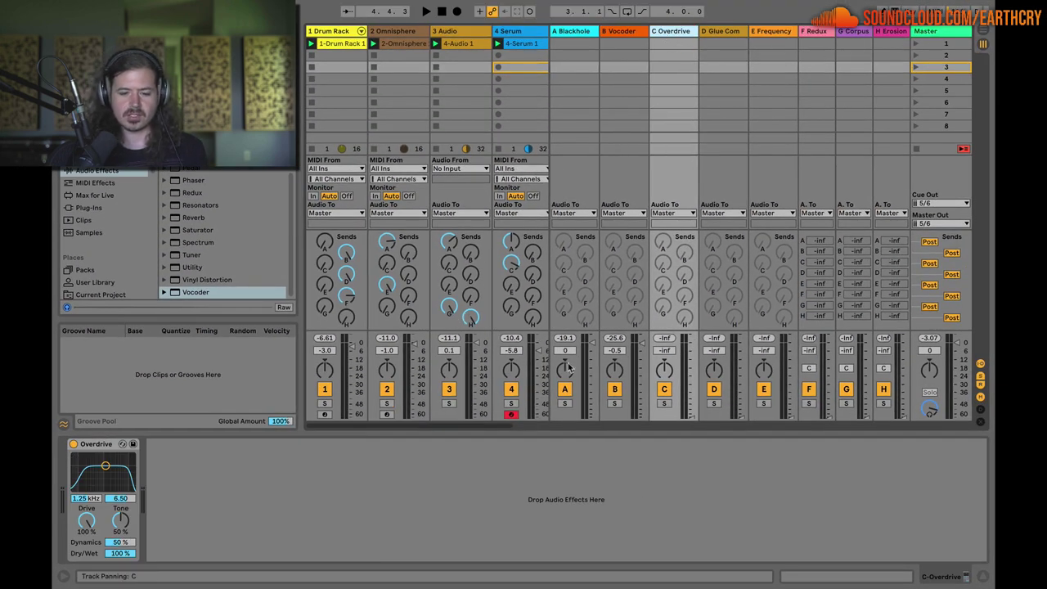
scroll(507, 373, right, 2)
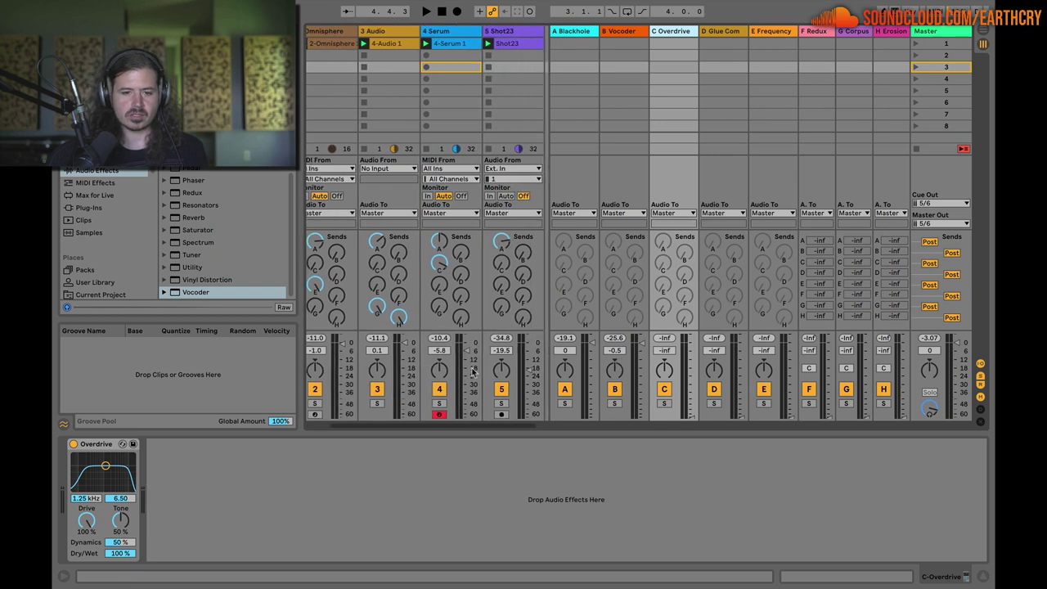
click(439, 403)
key(space)
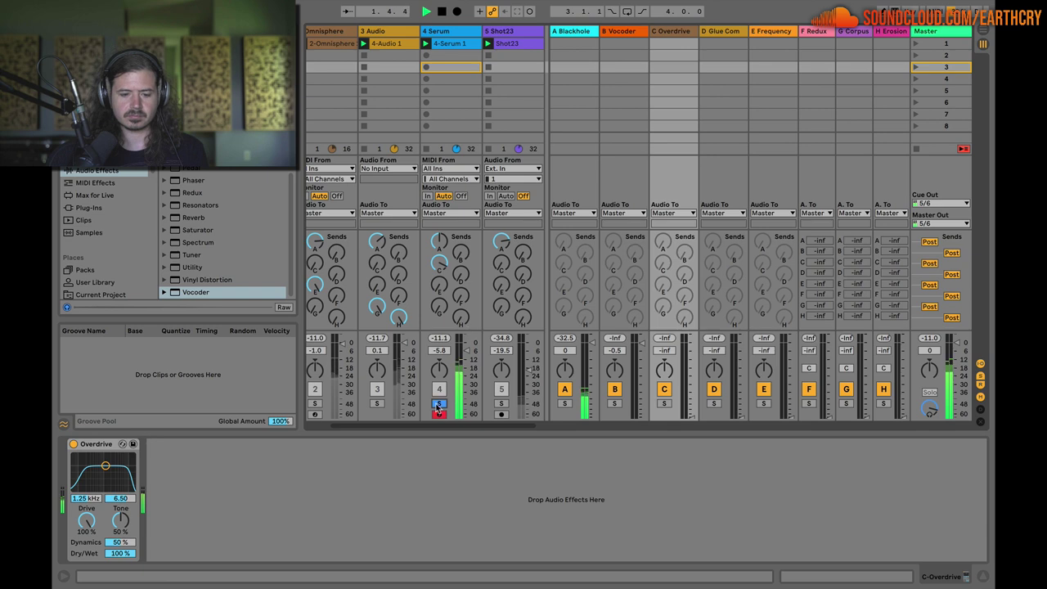
scroll(442, 402, left, 2)
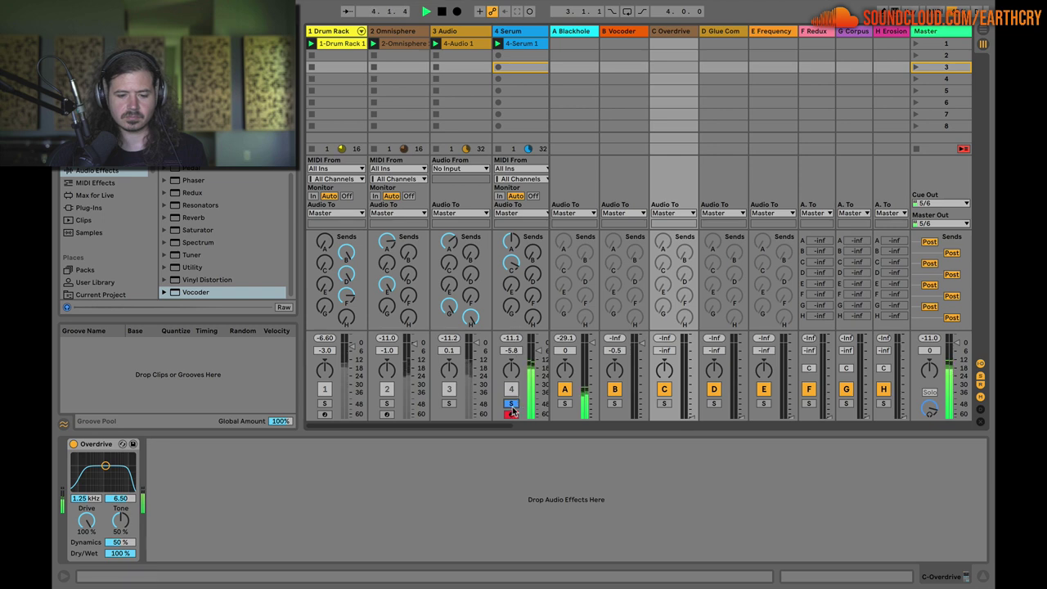
click(511, 405)
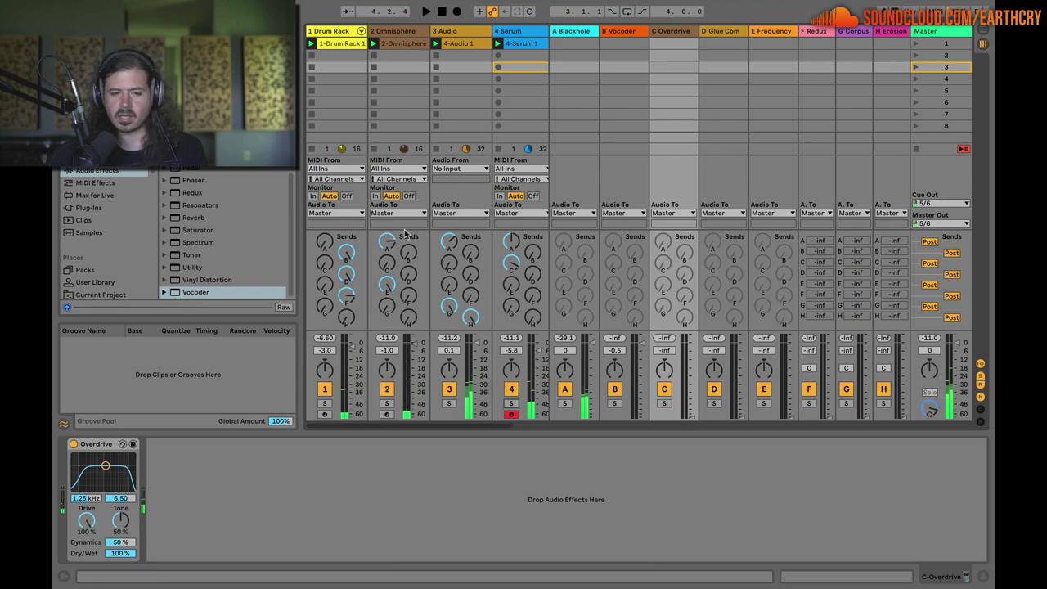
key(super+z)
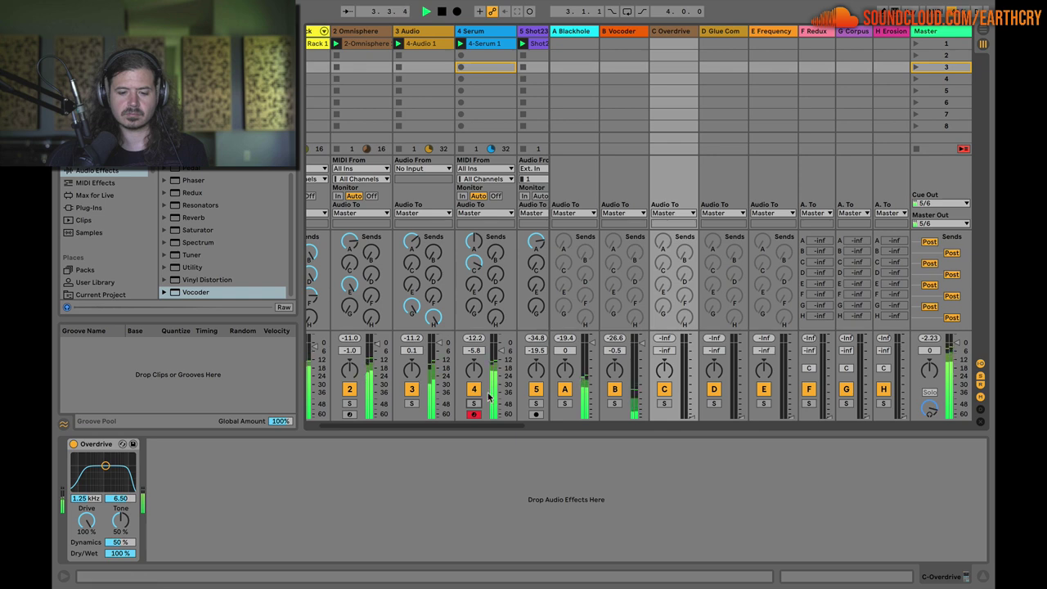
key(space)
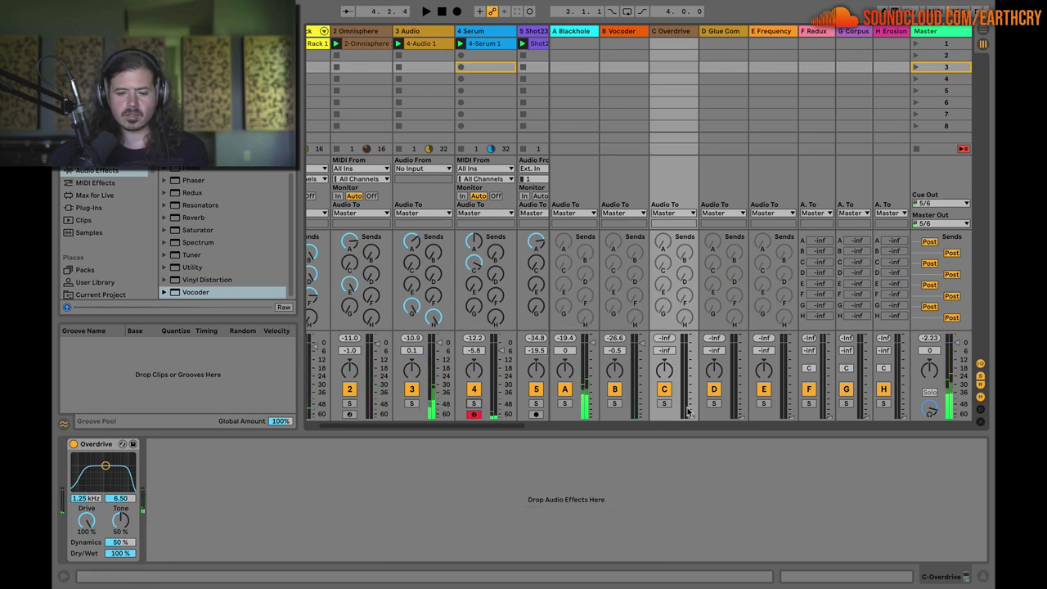
click(671, 31)
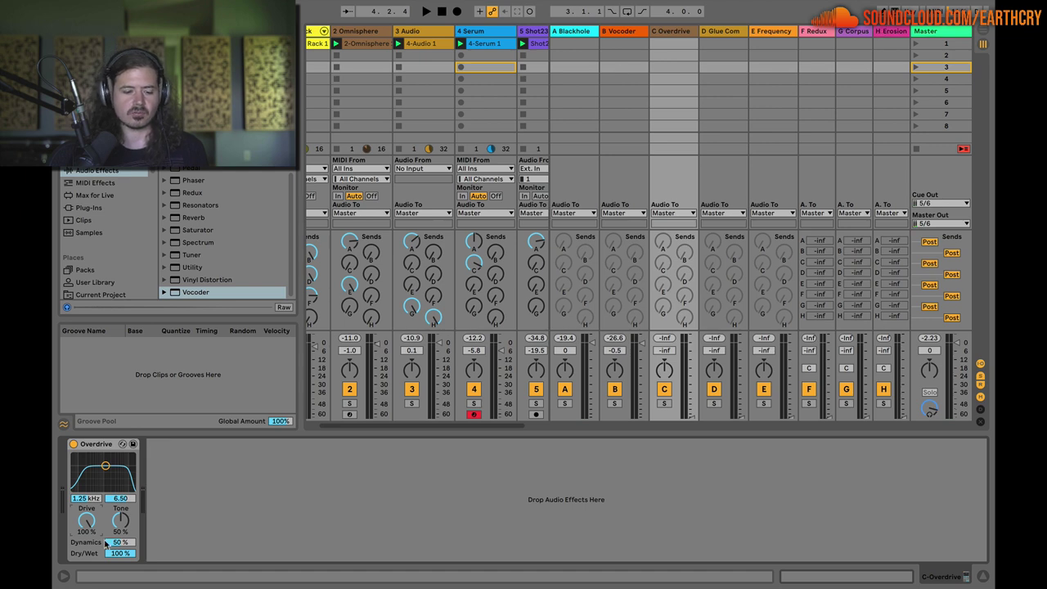
drag(86, 520, 86, 474)
drag(120, 553, 120, 573)
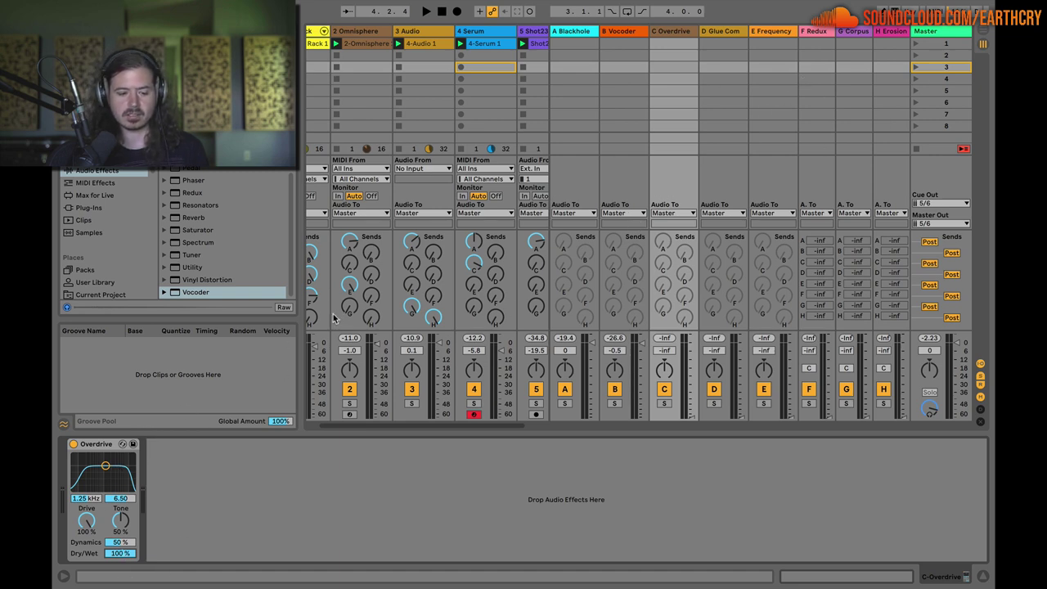
- Solo the Serum track, bring return C up to -13.5 dB during playback and pull it back to silence
click(474, 403)
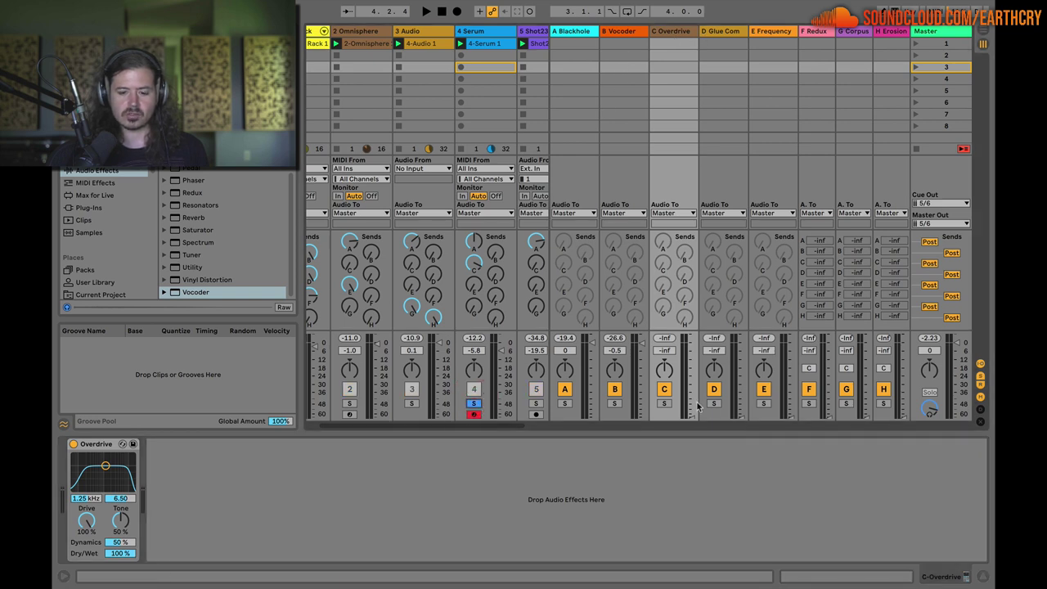
key(space)
drag(678, 414, 691, 362)
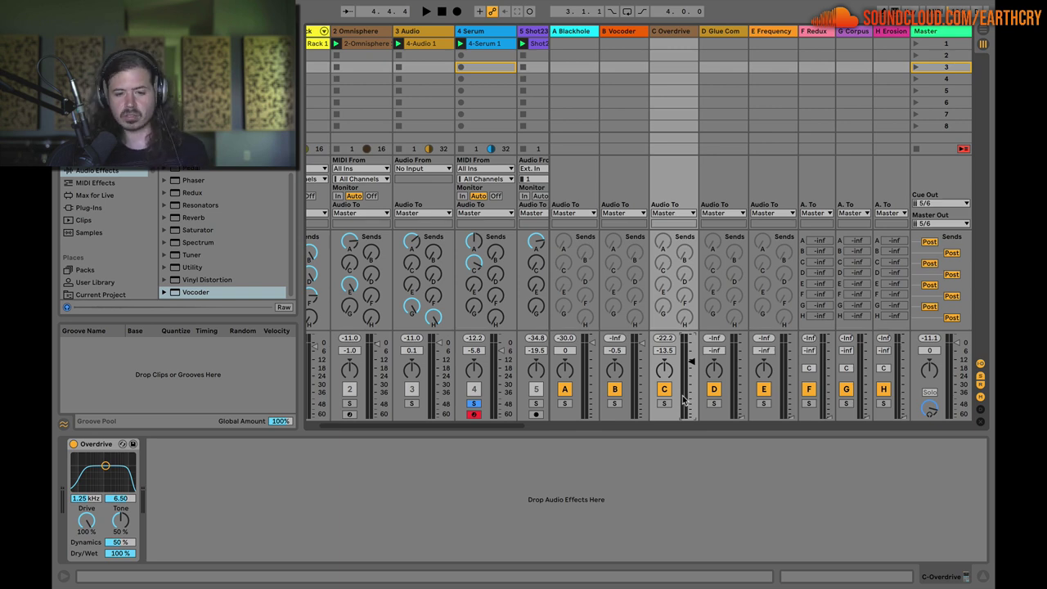
drag(692, 360, 691, 376)
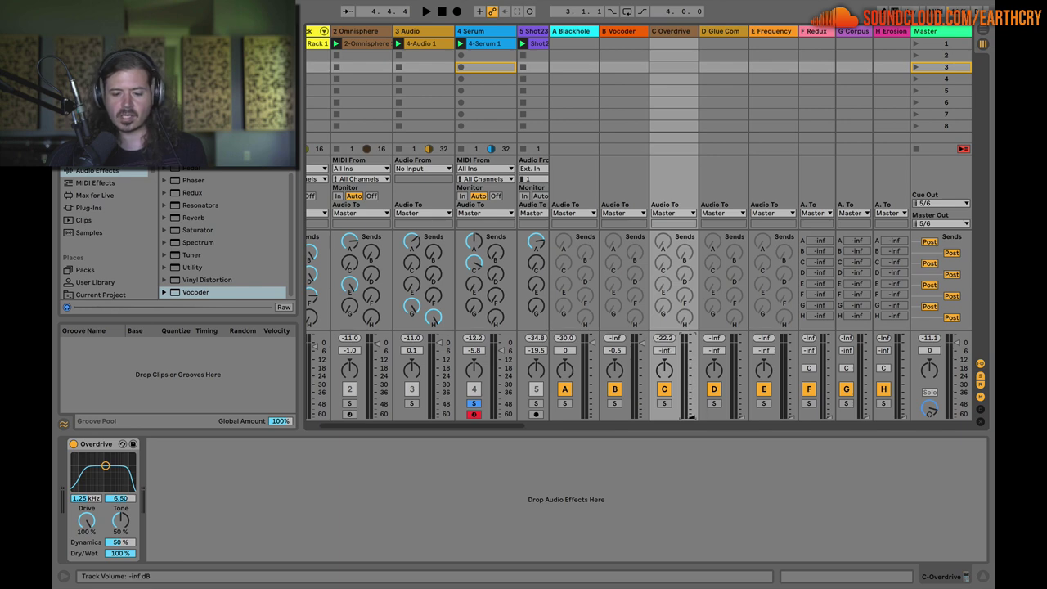
- Unsolo the Serum track and blend return C into the full mix at -24.0 dB
click(472, 403)
key(space)
drag(691, 420, 691, 372)
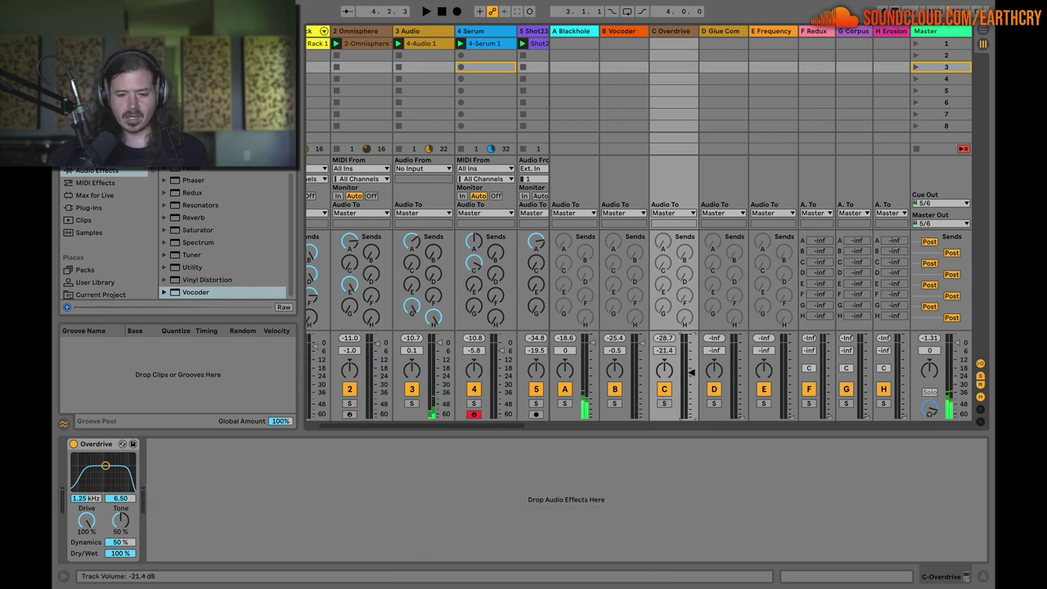
drag(691, 369, 691, 374)
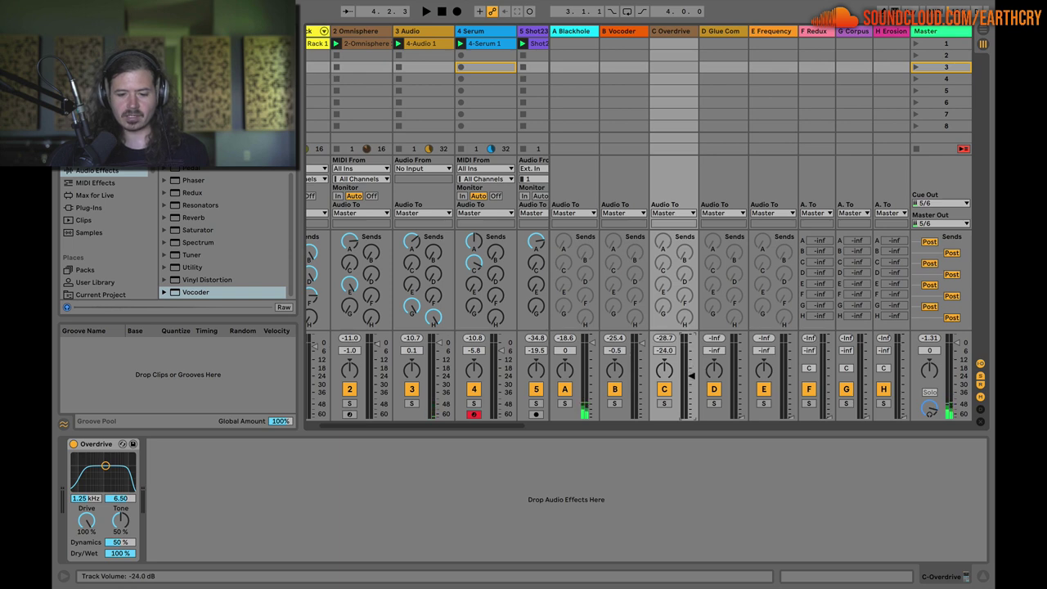
- Lower the Serum track to -7.8 dB, set return C to -20.0 dB and audition the full mix
click(504, 353)
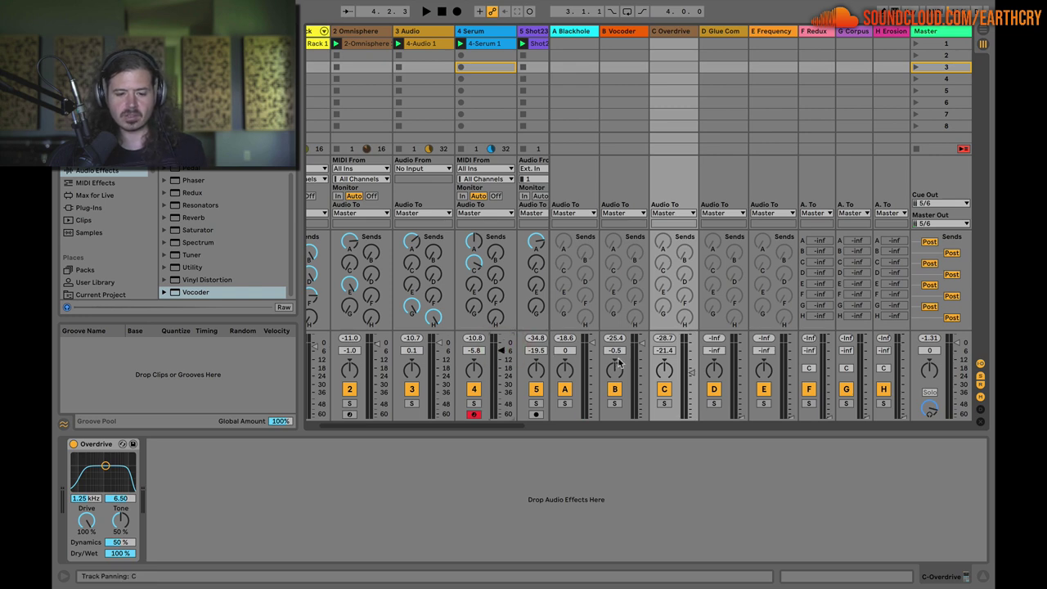
key(Down)
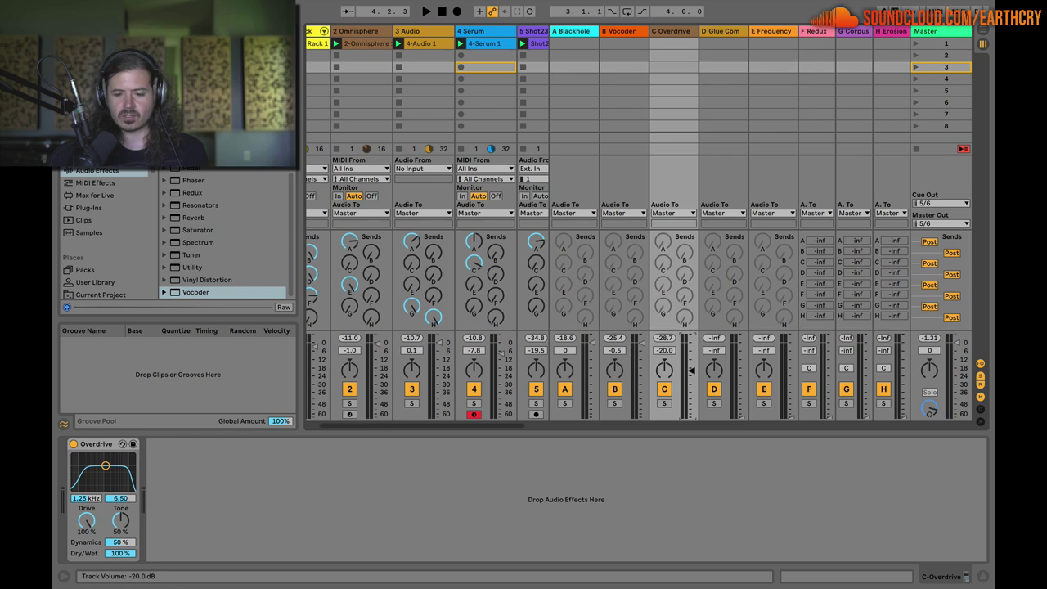
key(space)
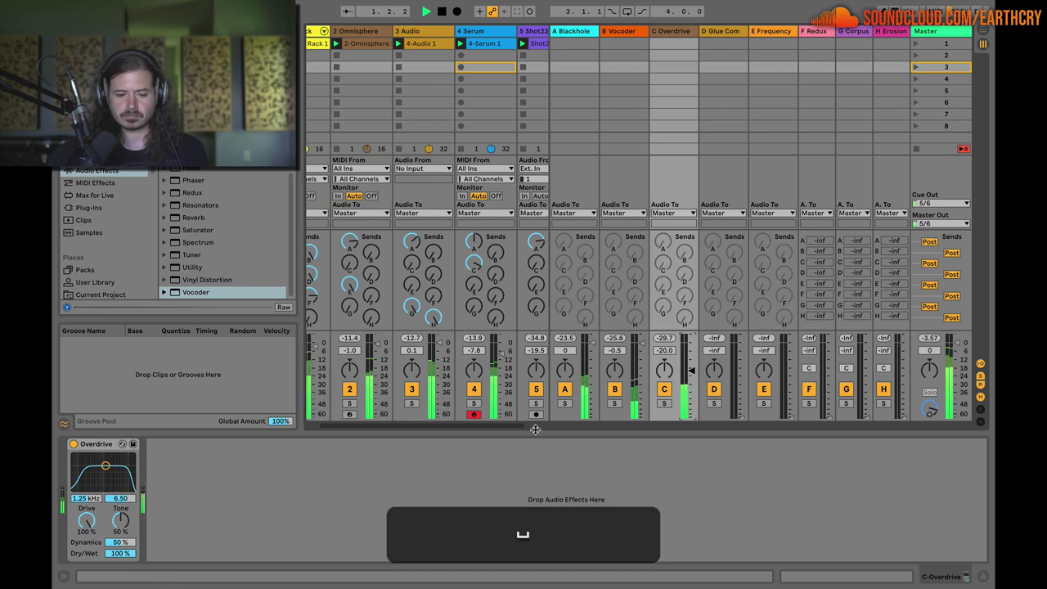
scroll(485, 399, left, 1)
scroll(485, 399, left, 1)
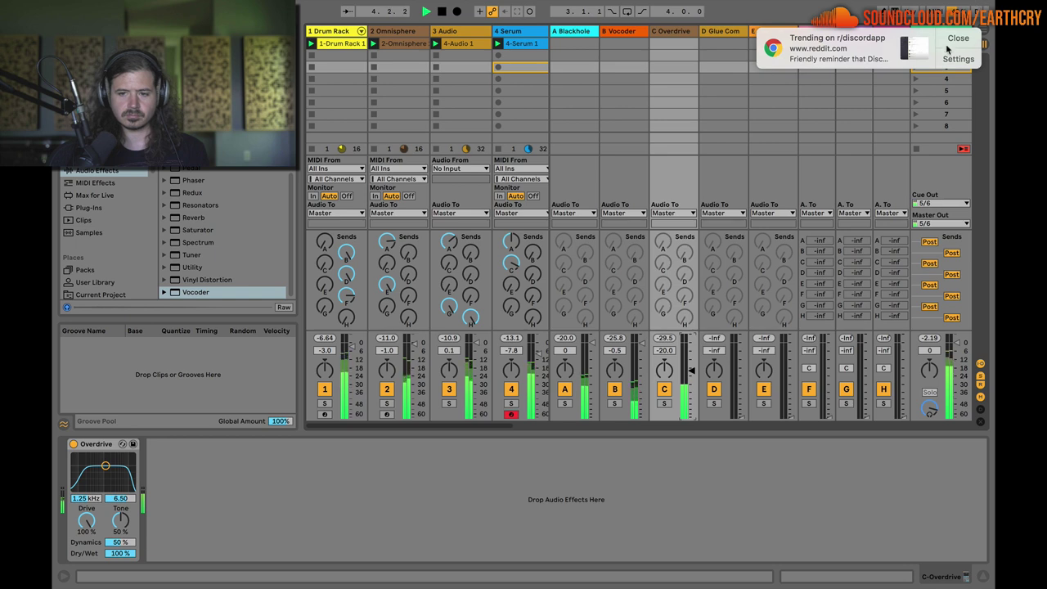
click(952, 37)
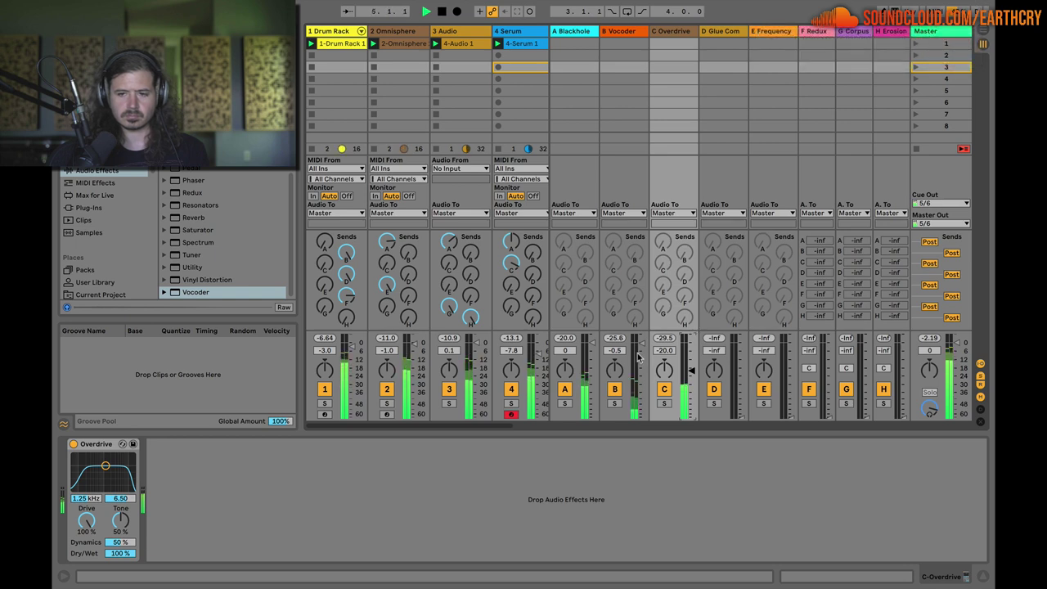
scroll(638, 357, right, 2)
key(Return)
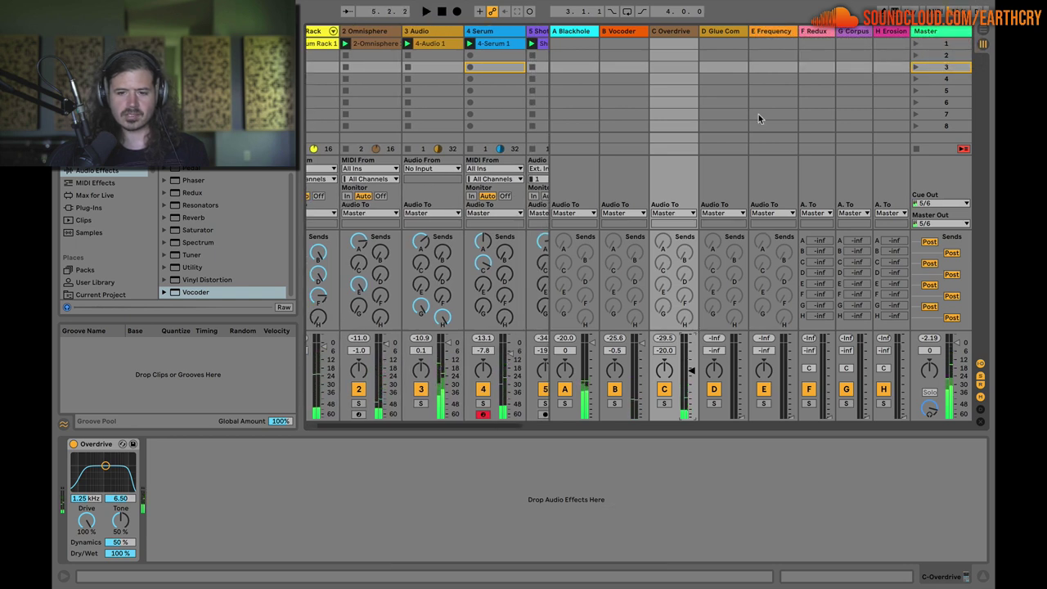
- Show the Glue Compressor on return D and set its Makeup to 13.5 dB
click(719, 31)
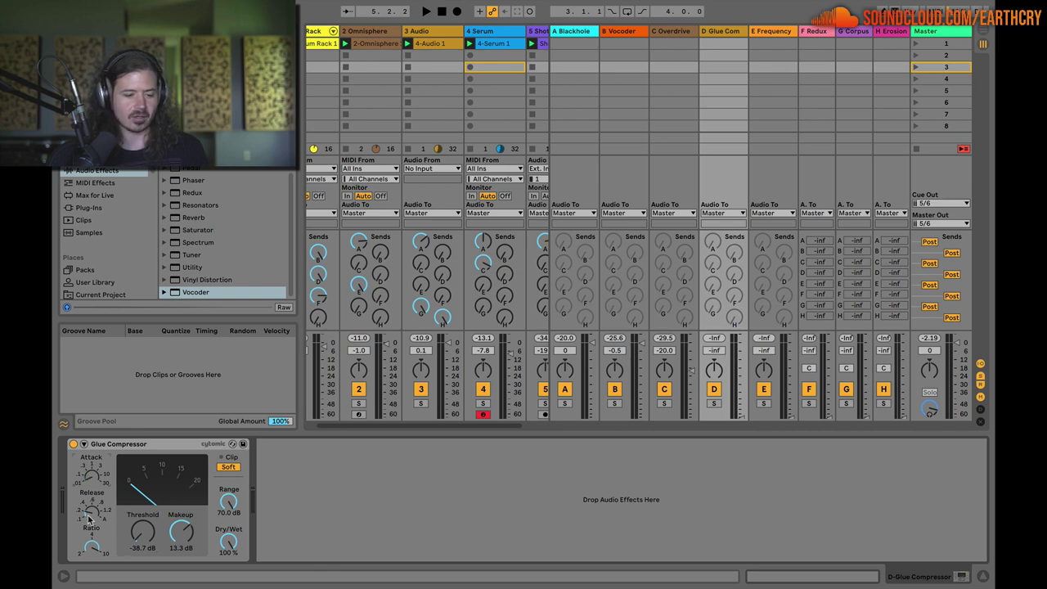
click(93, 548)
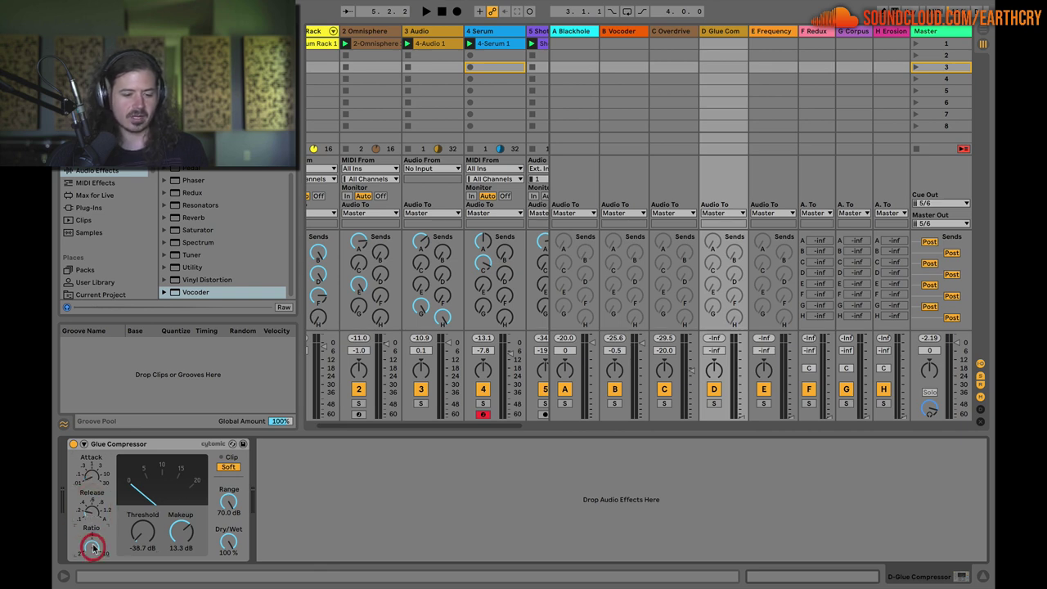
click(230, 468)
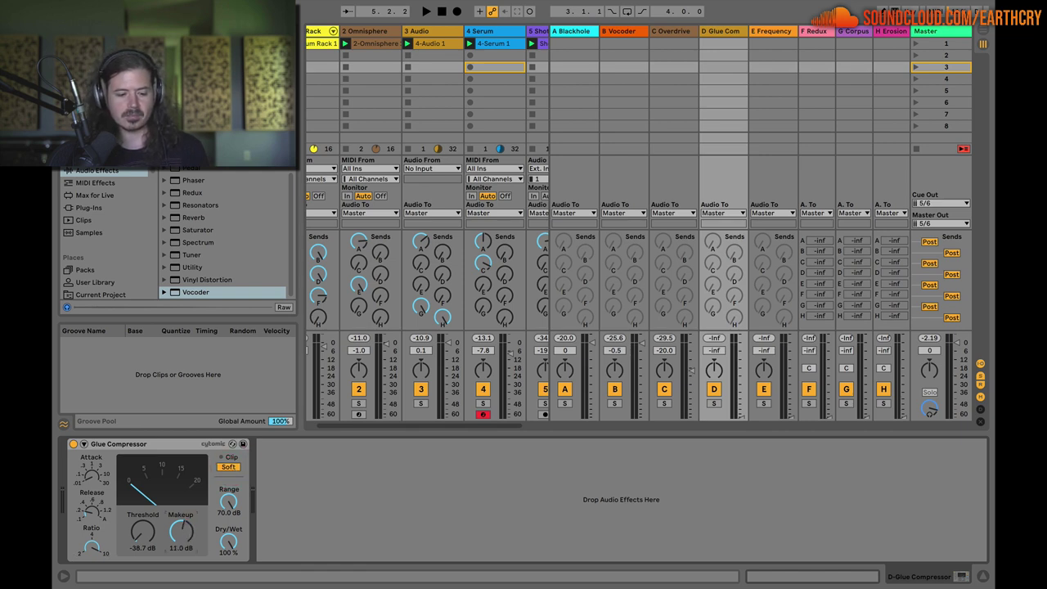
drag(181, 532, 182, 538)
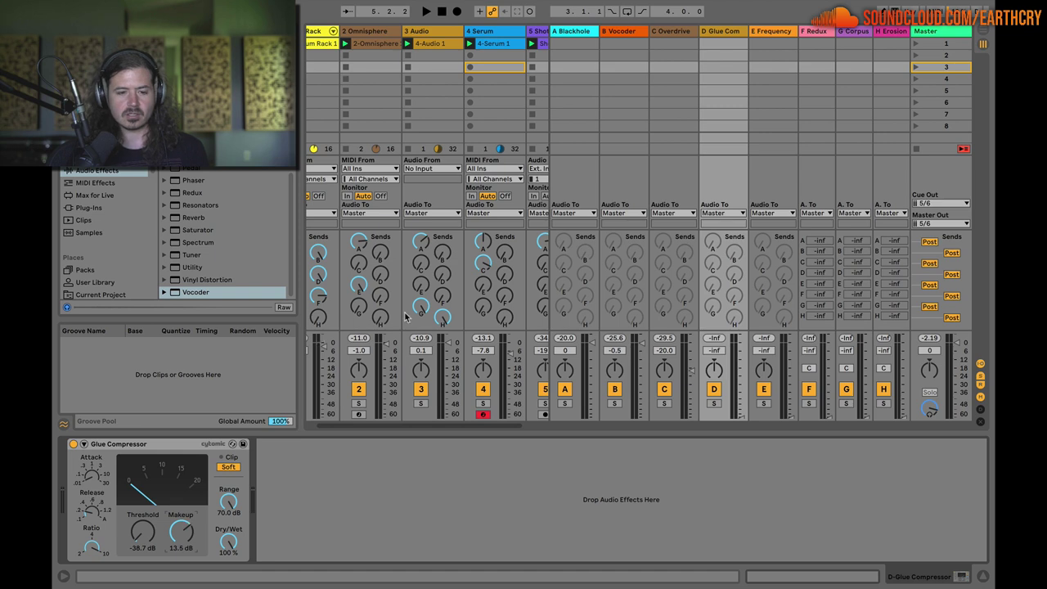
- Audition the Drum Rack track soloed with return D silent
scroll(348, 280, left, 2)
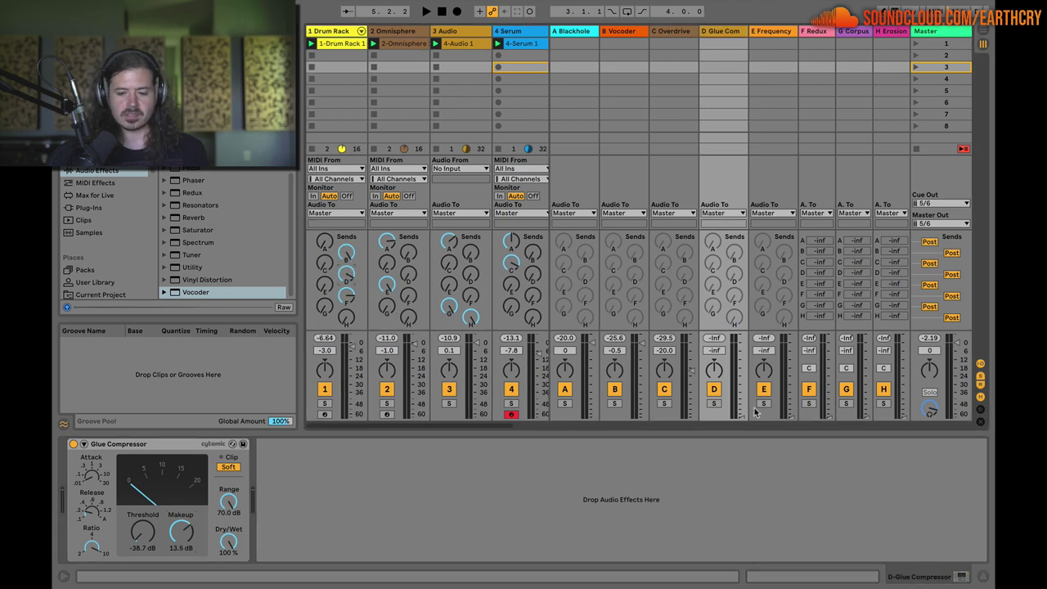
click(324, 403)
key(space)
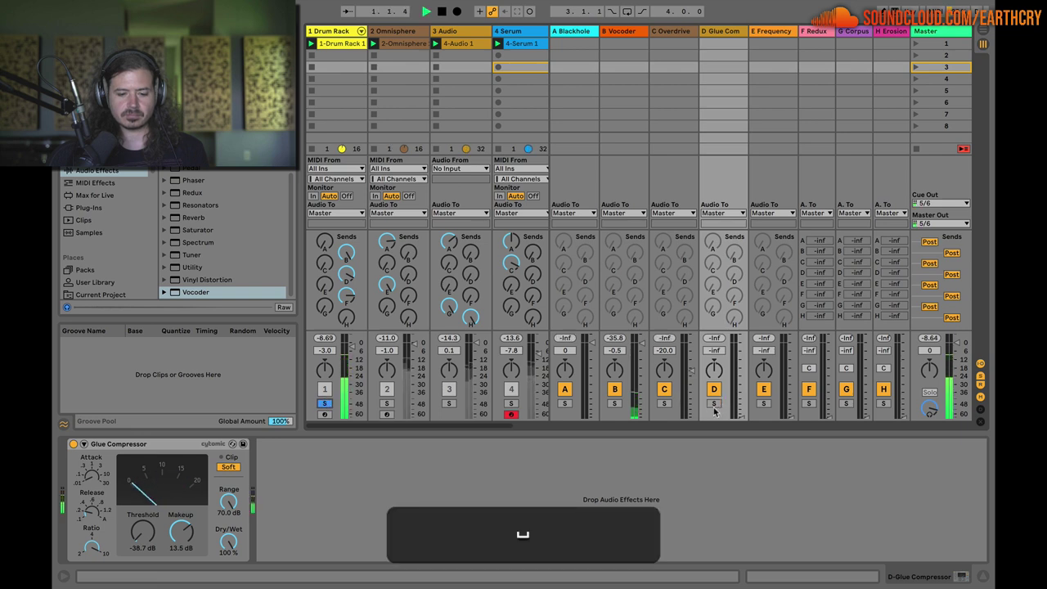
key(space)
- Solo return D and raise its volume to 0.4 dB to audition the compressed signal alone
click(715, 403)
key(space)
drag(739, 419, 741, 340)
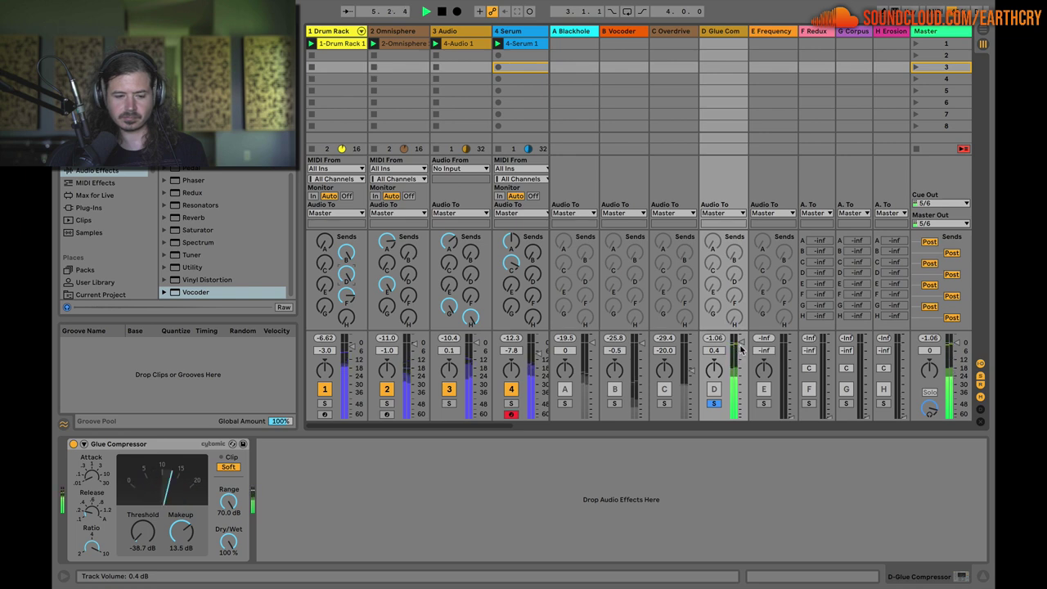
key(space)
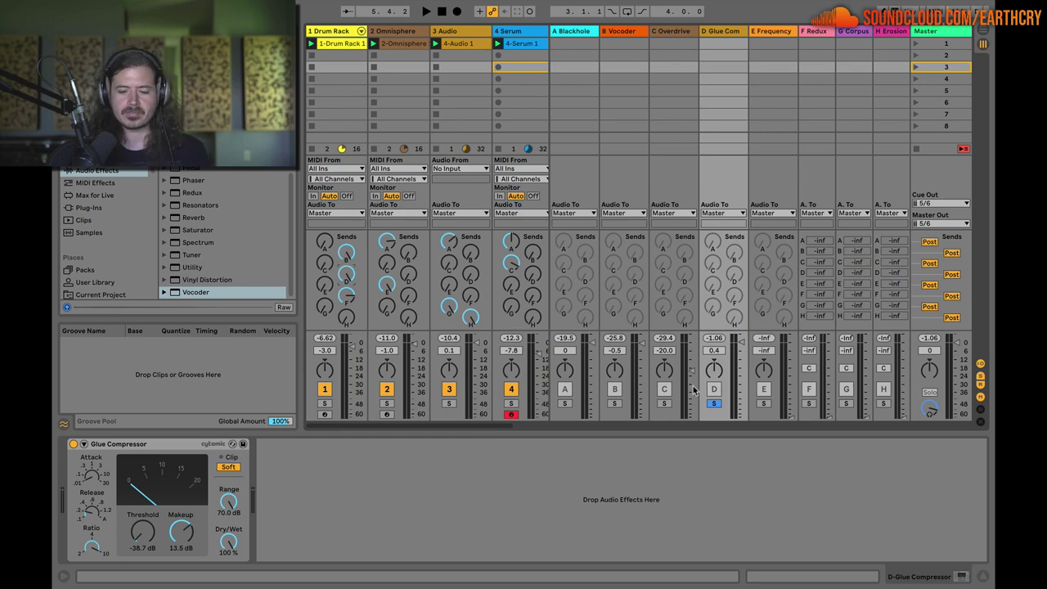
- Solo the Drum Rack instead of return D and audition it with the return raised from silence to -2.4 dB and back
drag(741, 350, 741, 417)
click(714, 403)
click(324, 403)
key(space)
drag(741, 417, 742, 345)
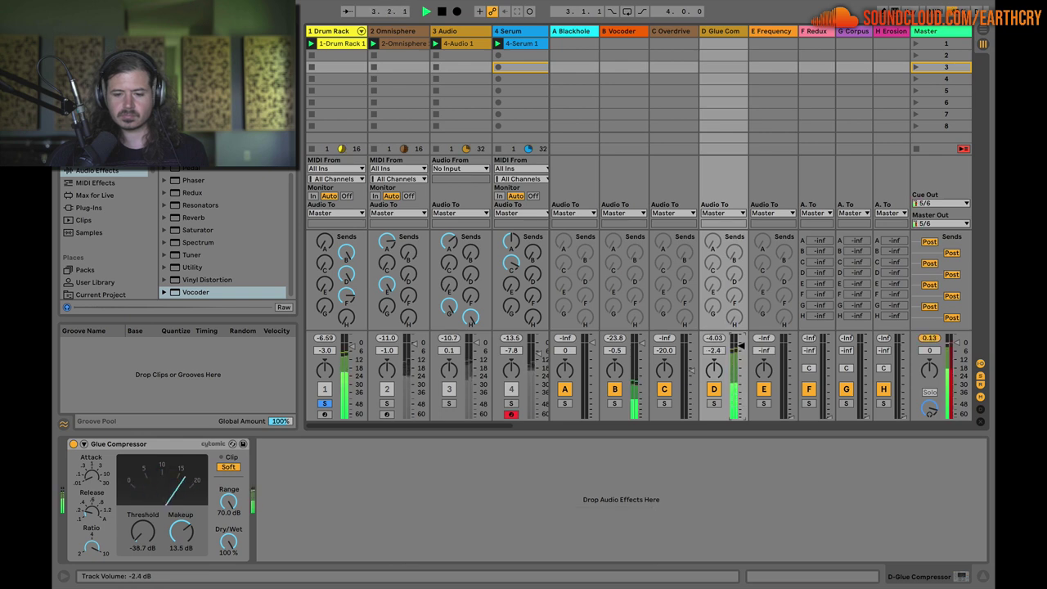
drag(741, 345, 741, 414)
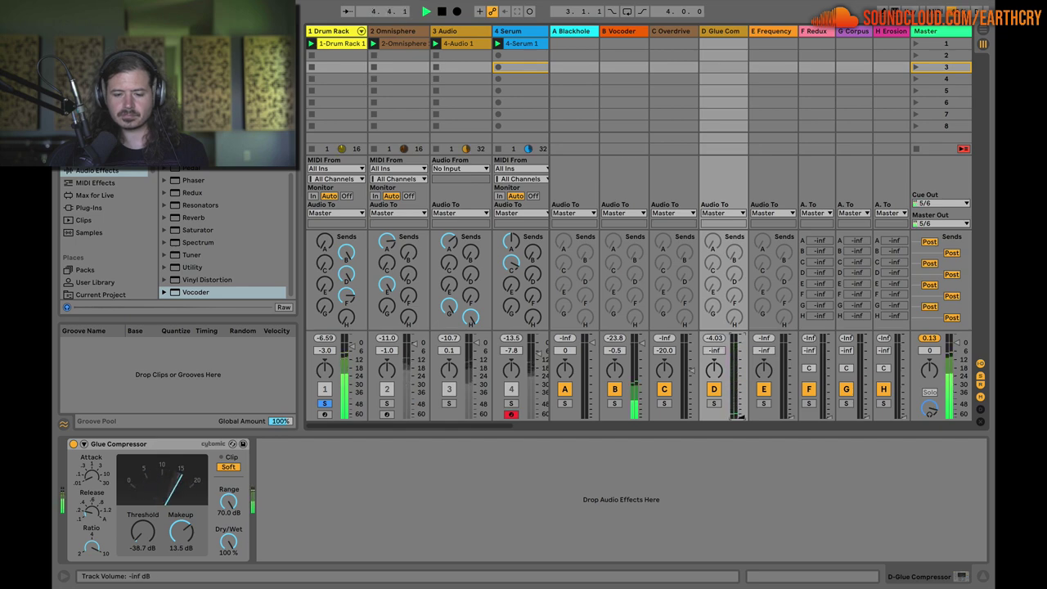
key(space)
- Show the Drum Rack track's devices and deactivate the rack chain set to 6.0 dB
key(Left)
key(Left)
key(Left)
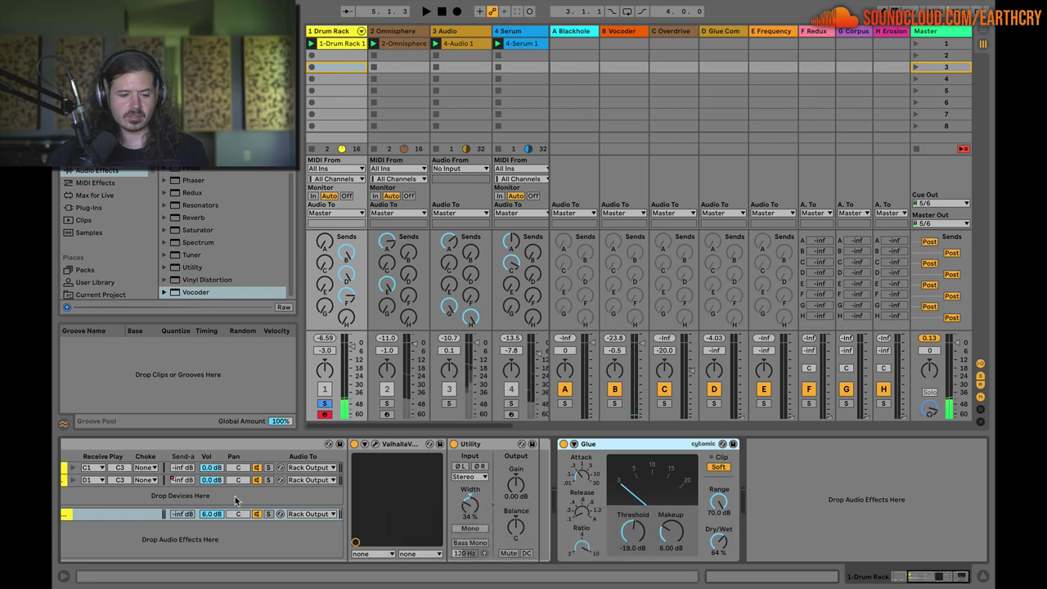
click(115, 514)
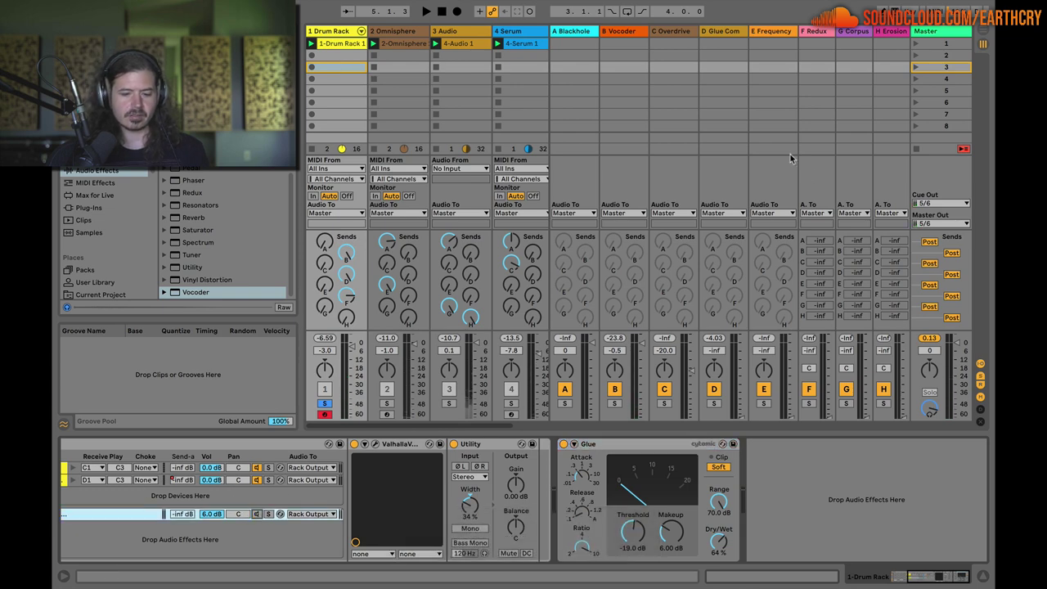
- Blend return D under the soloed drums during playback, trying -0.5 dB and settling its volume at -5.6 dB
click(720, 36)
key(space)
drag(741, 412, 740, 394)
drag(741, 348, 740, 343)
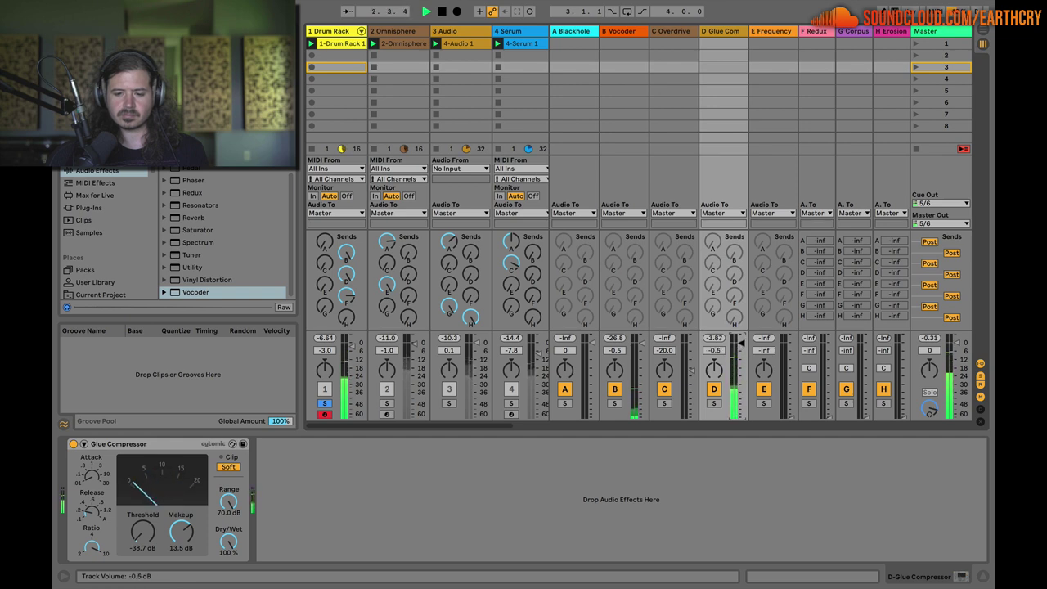
click(719, 393)
key(space)
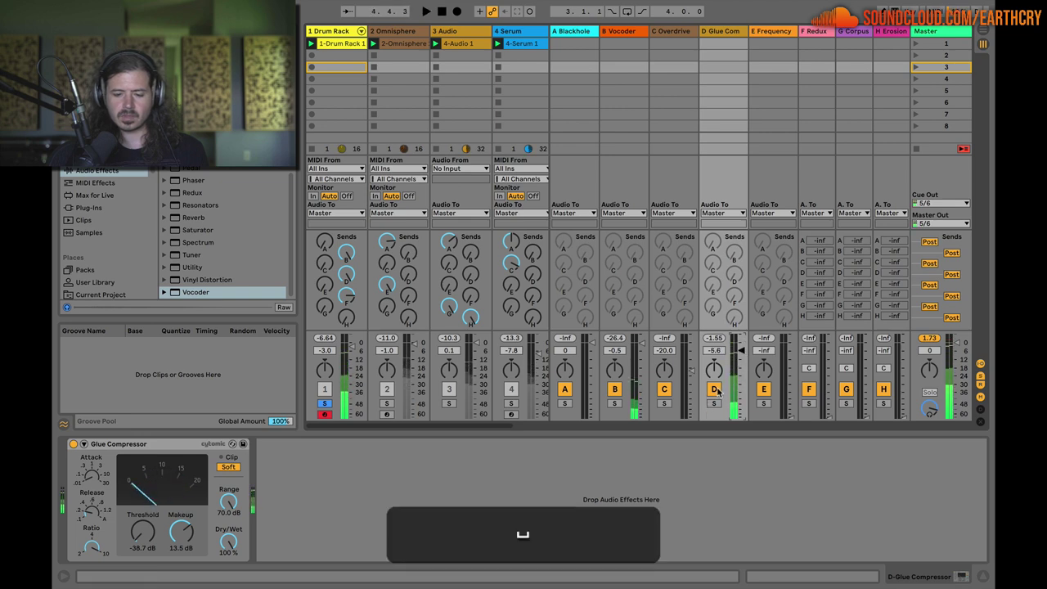
- Compare the soloed drums with return D active and muted, raise the return to -4.0 dB and unsolo the drums
key(space)
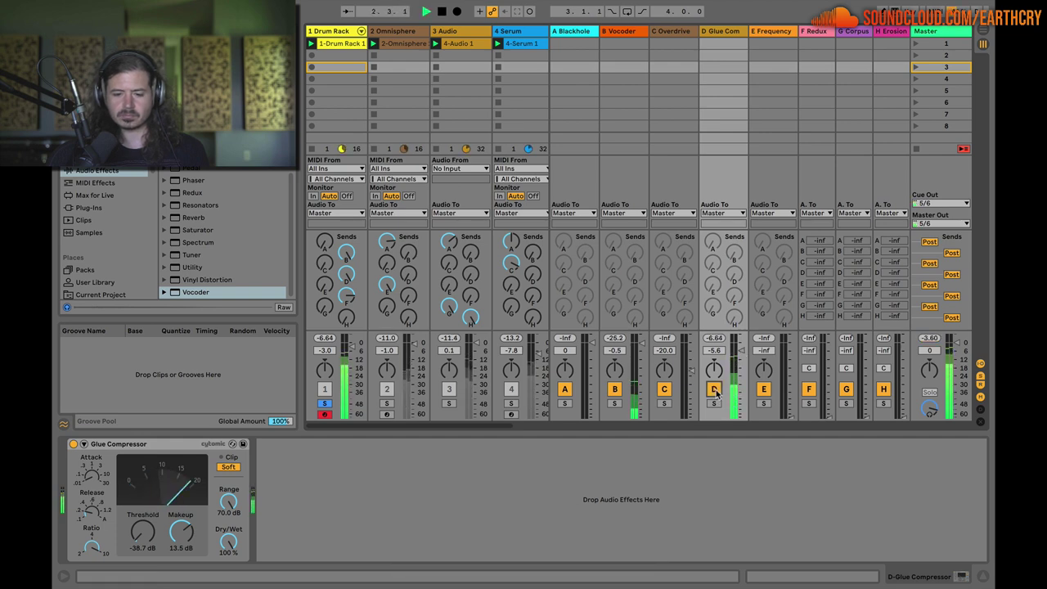
click(714, 390)
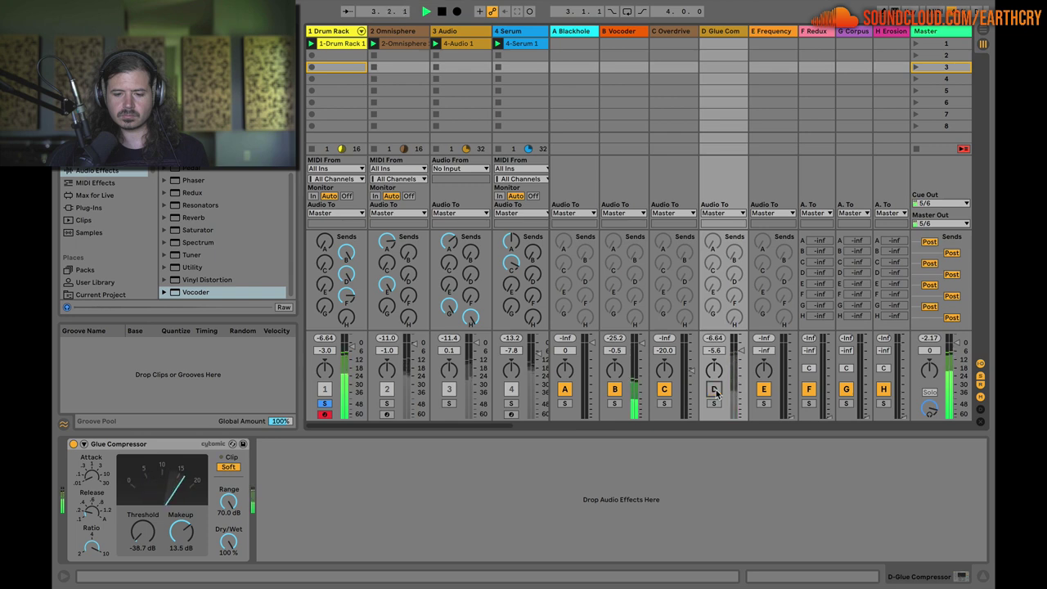
drag(744, 353, 742, 348)
key(space)
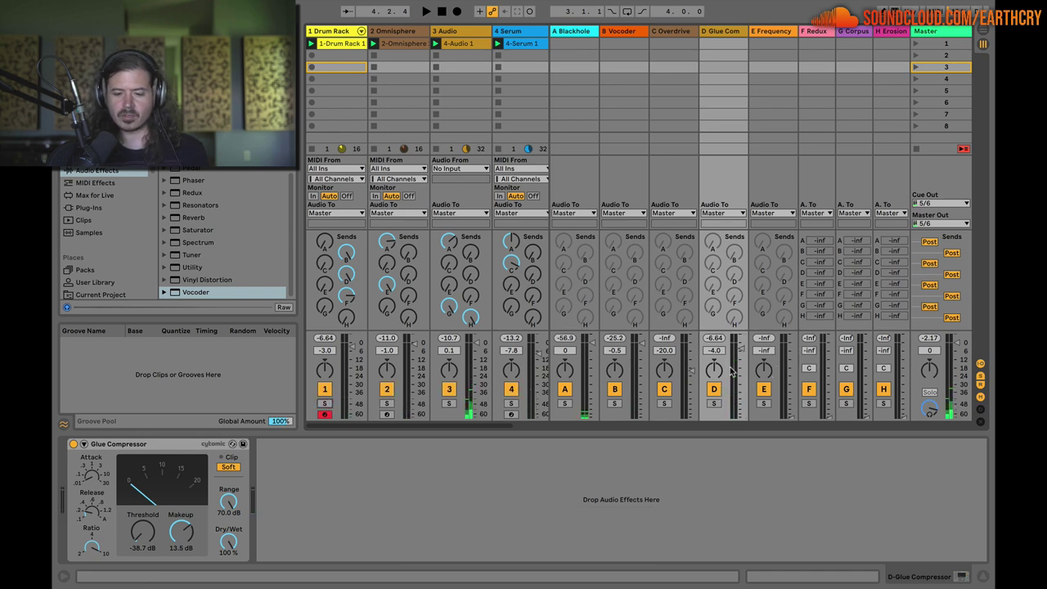
- Compare the full mix with return D muted and active while reducing its volume to -9.3 dB
key(space)
click(714, 390)
drag(715, 351, 714, 337)
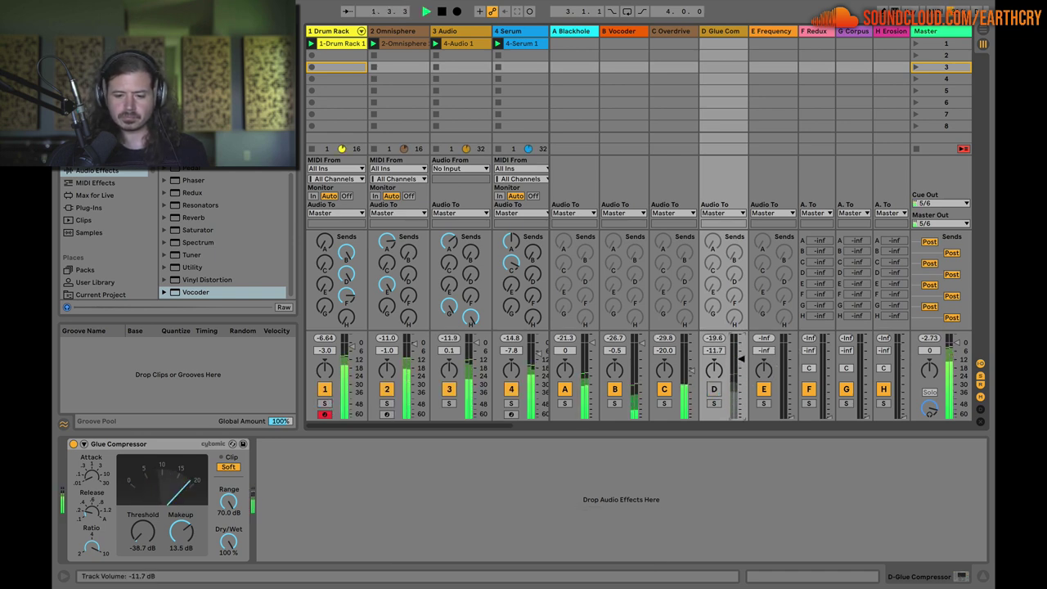
click(714, 390)
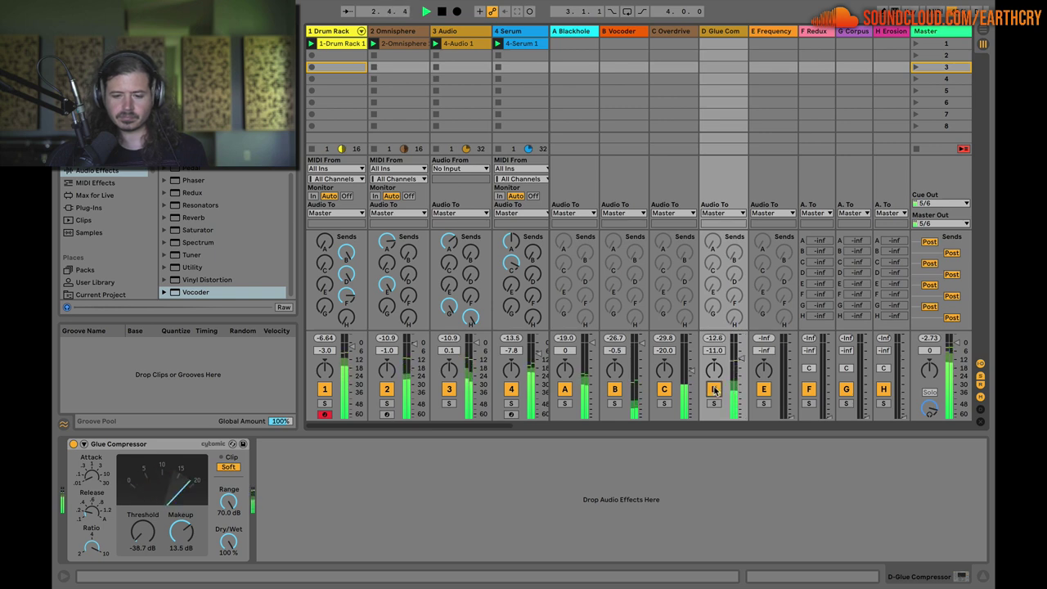
drag(714, 350, 715, 343)
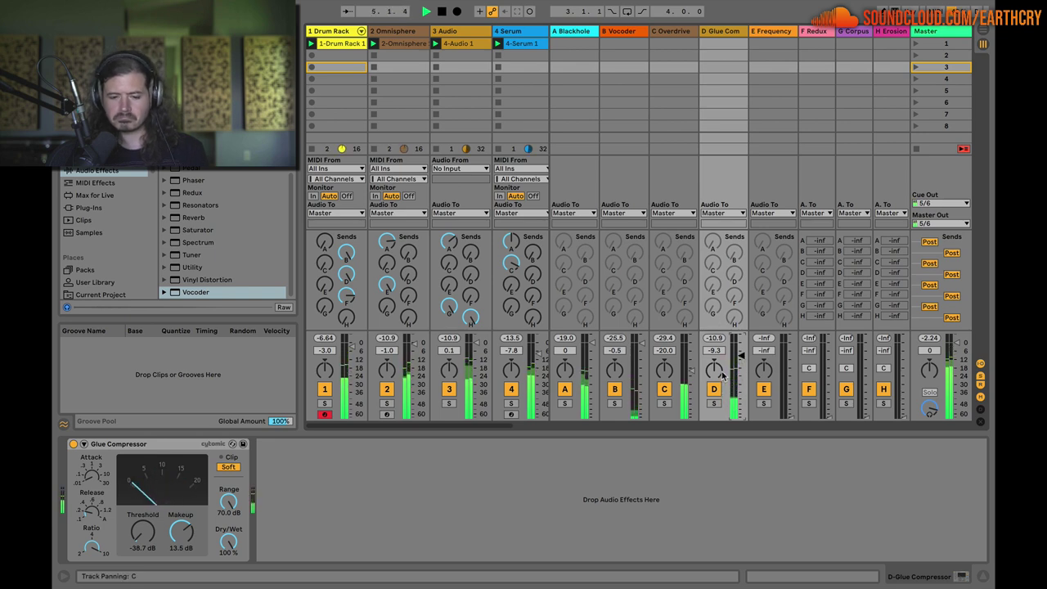
key(space)
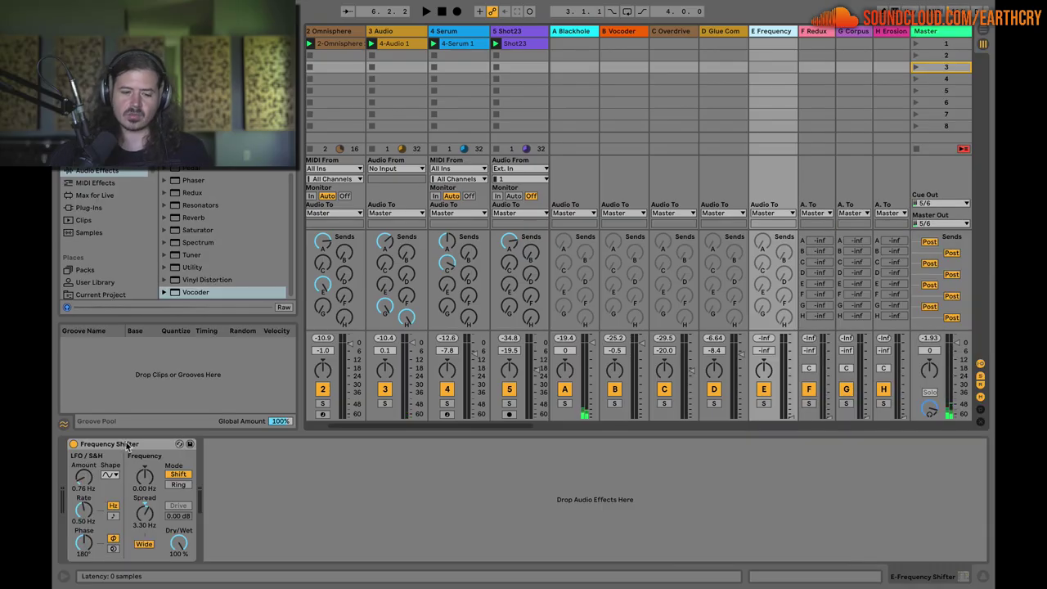
- Examine the Spread, Wide and Dry/Wet settings of the Frequency Shifter on return E
click(119, 445)
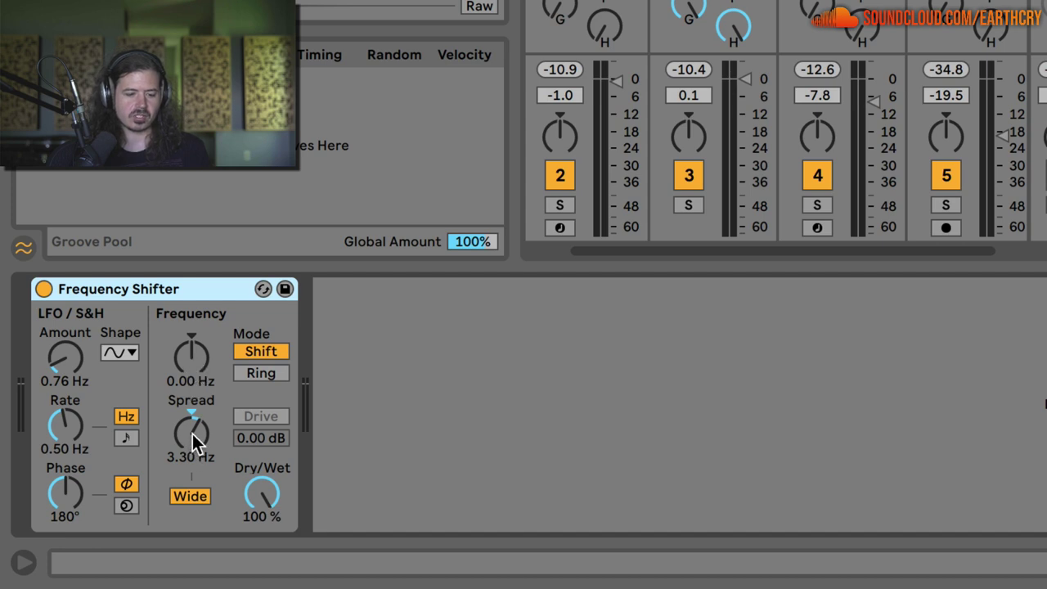
click(194, 442)
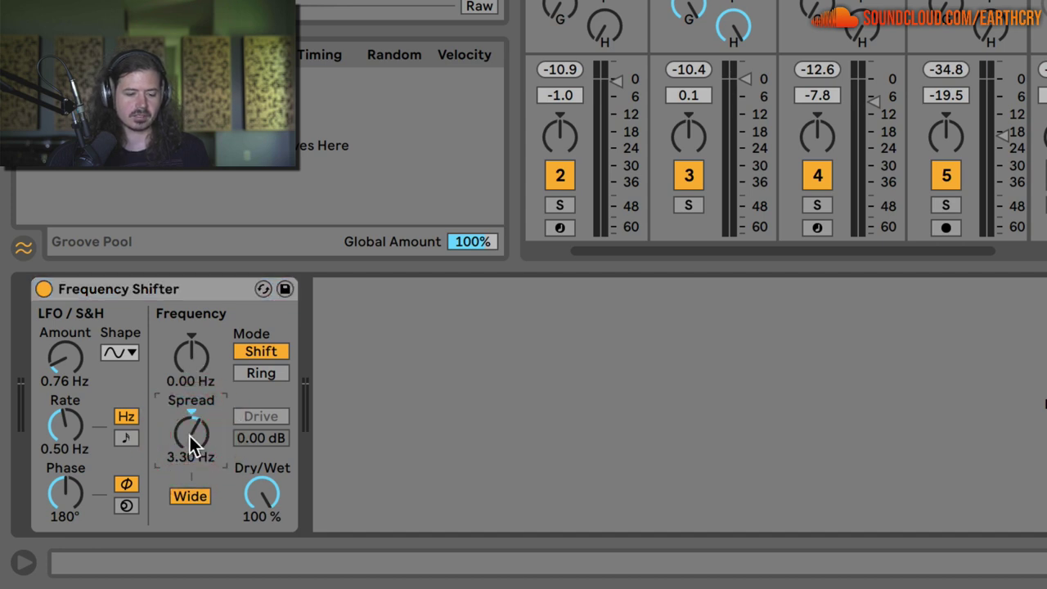
click(193, 499)
click(193, 499)
mouse_move(265, 497)
mouse_down()
mouse_move(264, 523)
mouse_move(264, 495)
mouse_up()
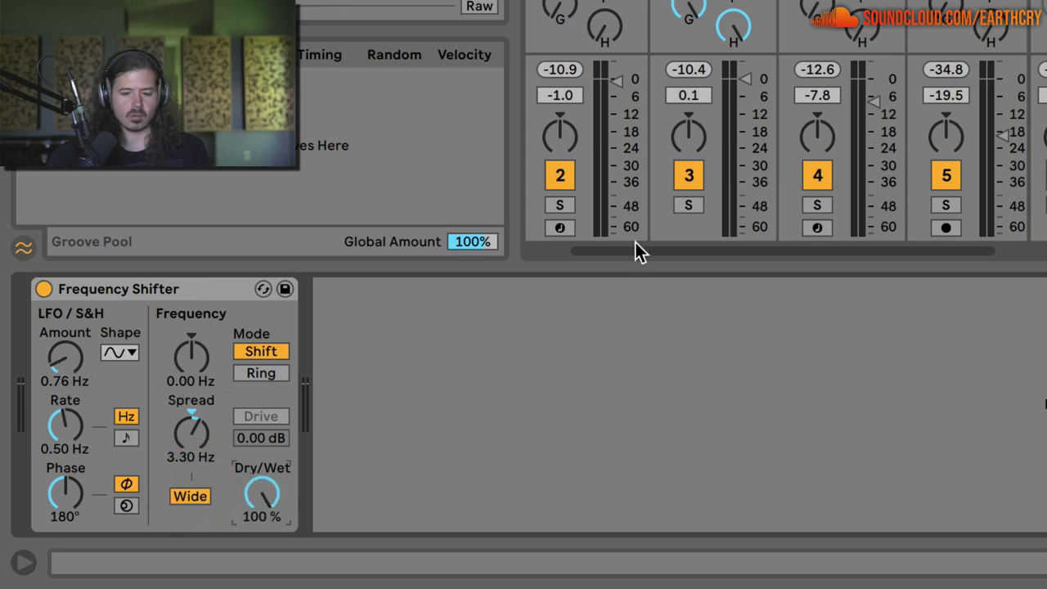
- Solo the Omnisphere track, start playback and raise return E's volume to -2.0 dB
scroll(643, 4, left, 2)
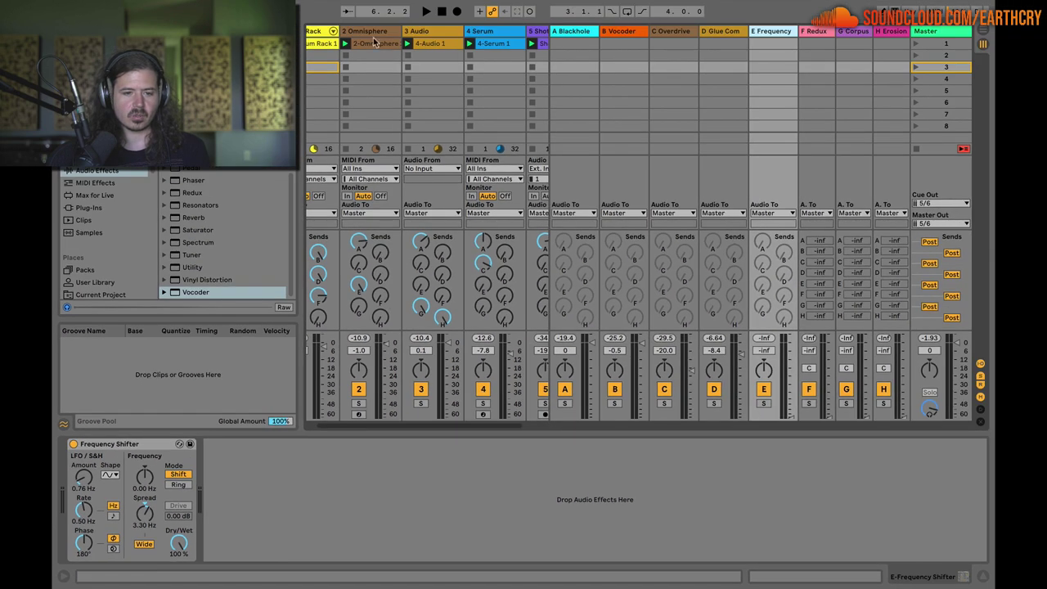
click(368, 31)
click(358, 403)
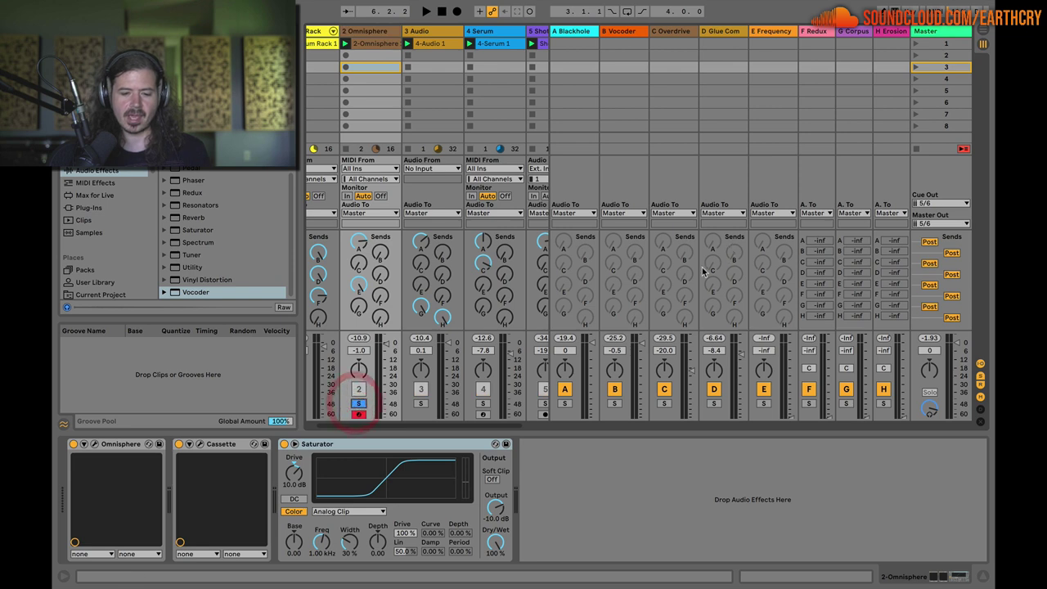
key(space)
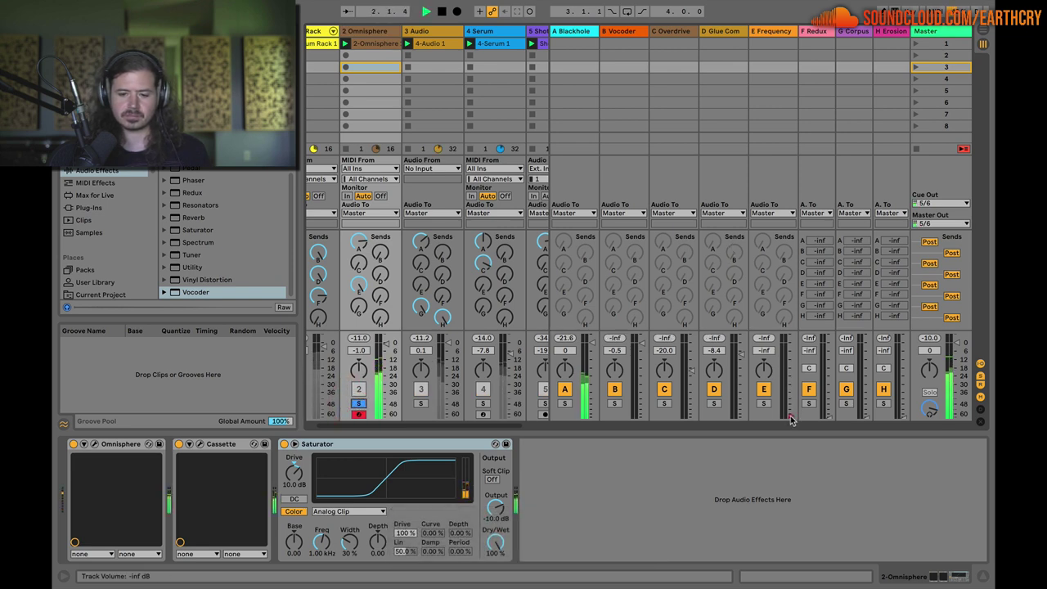
drag(791, 416, 790, 346)
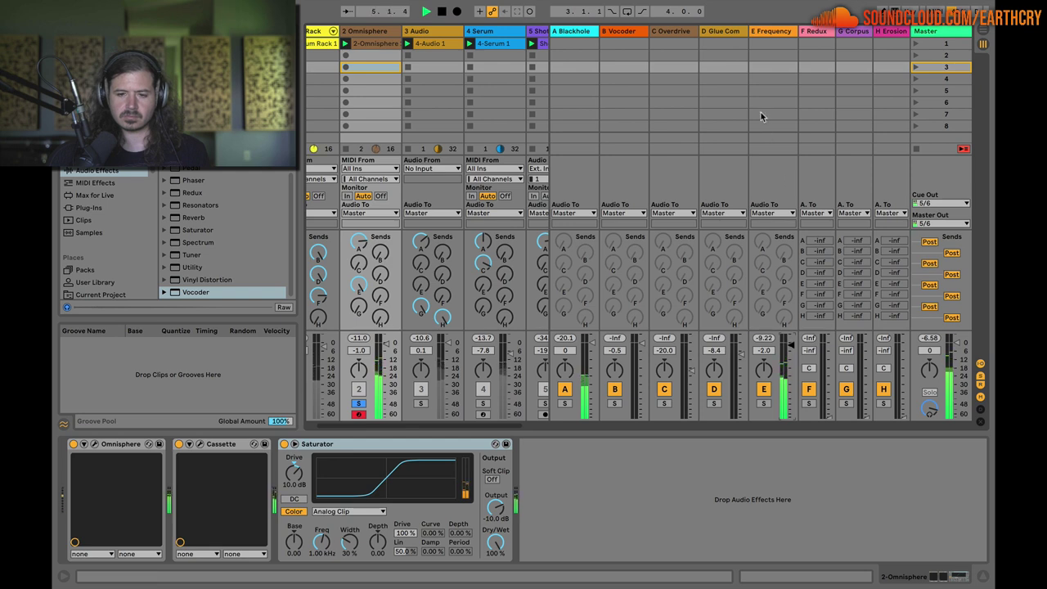
- Adjust return E's Frequency Shifter during playback, setting Spread to 2.05 Hz, and stop with the LFO Amount at 2.59 Hz
click(772, 33)
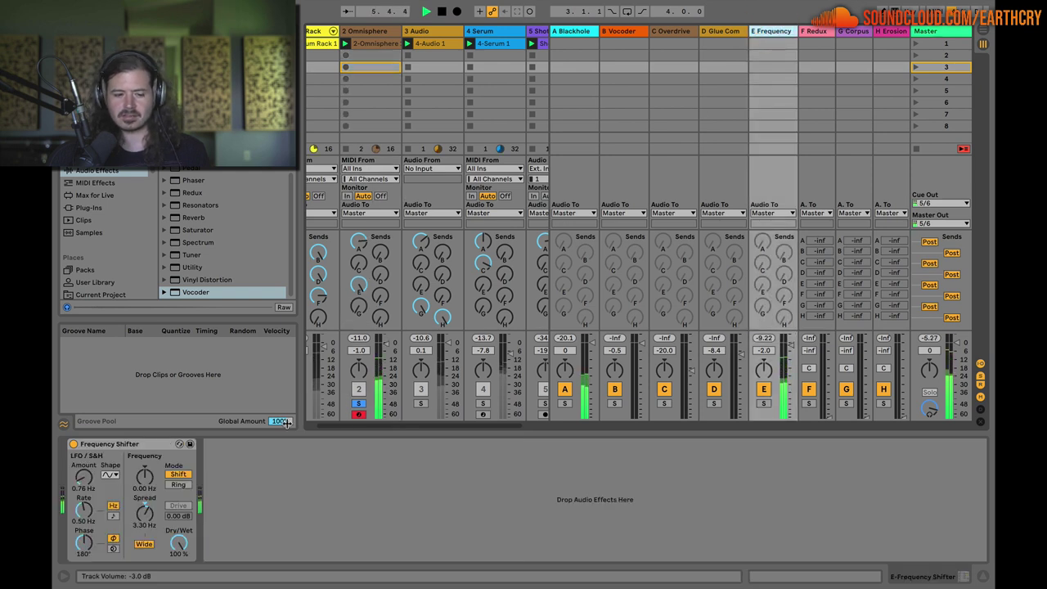
drag(149, 512, 149, 491)
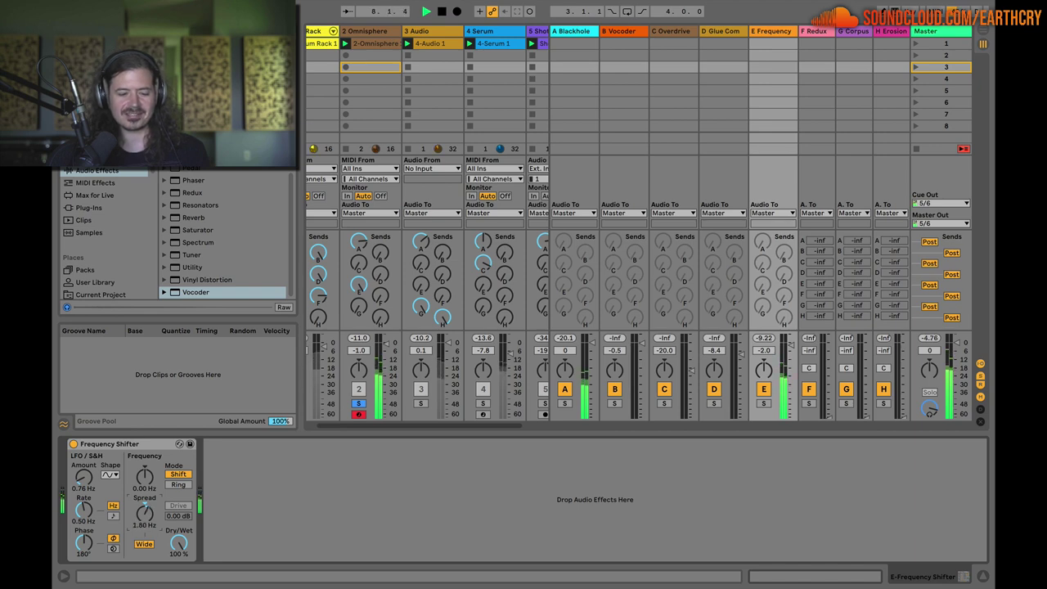
mouse_move(144, 513)
mouse_down()
mouse_move(145, 499)
mouse_move(145, 531)
mouse_up()
mouse_move(84, 477)
mouse_down()
mouse_move(83, 454)
mouse_move(83, 487)
mouse_up()
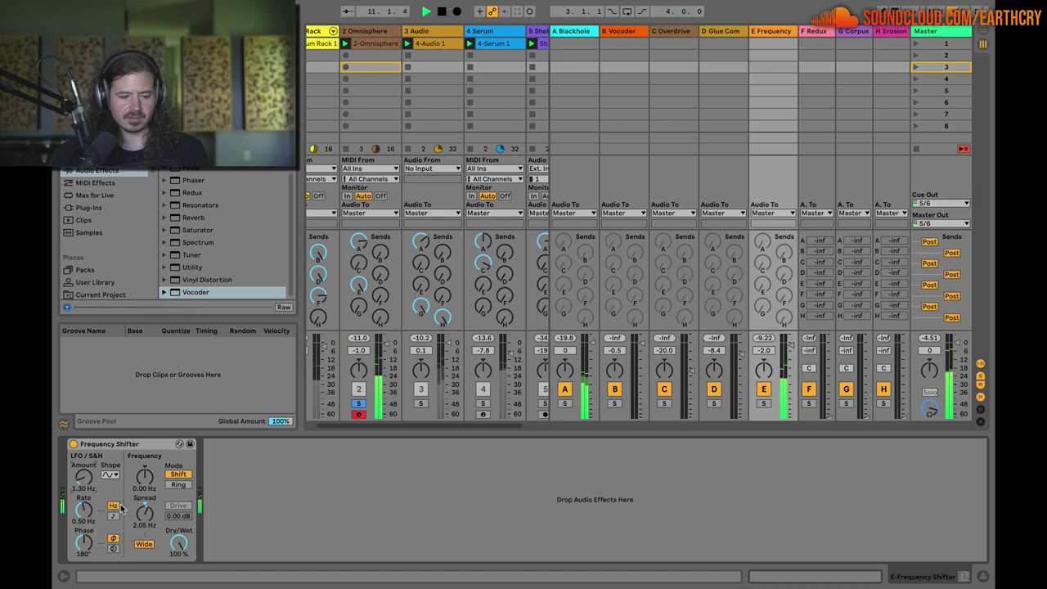
key(space)
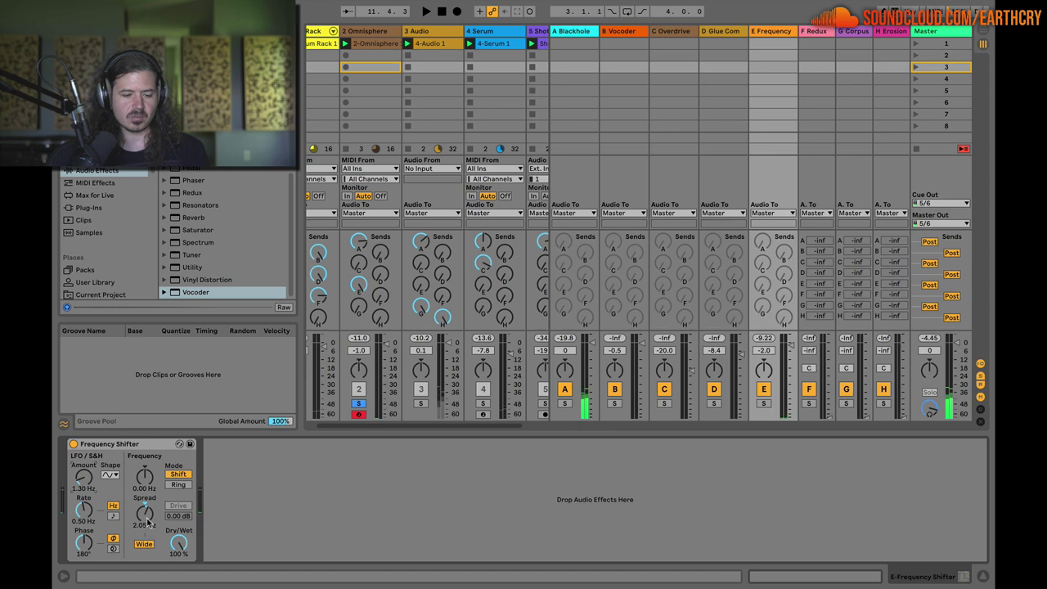
drag(84, 478, 83, 459)
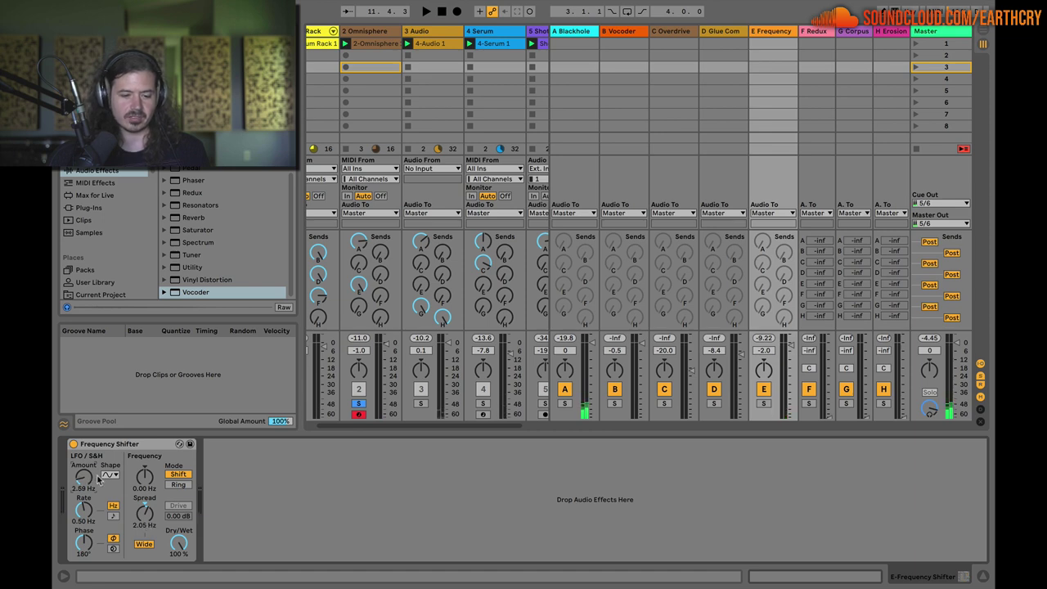
- Audition the soloed Omnisphere through the adjusted Frequency Shifter return, stop playback and unsolo the track
click(375, 65)
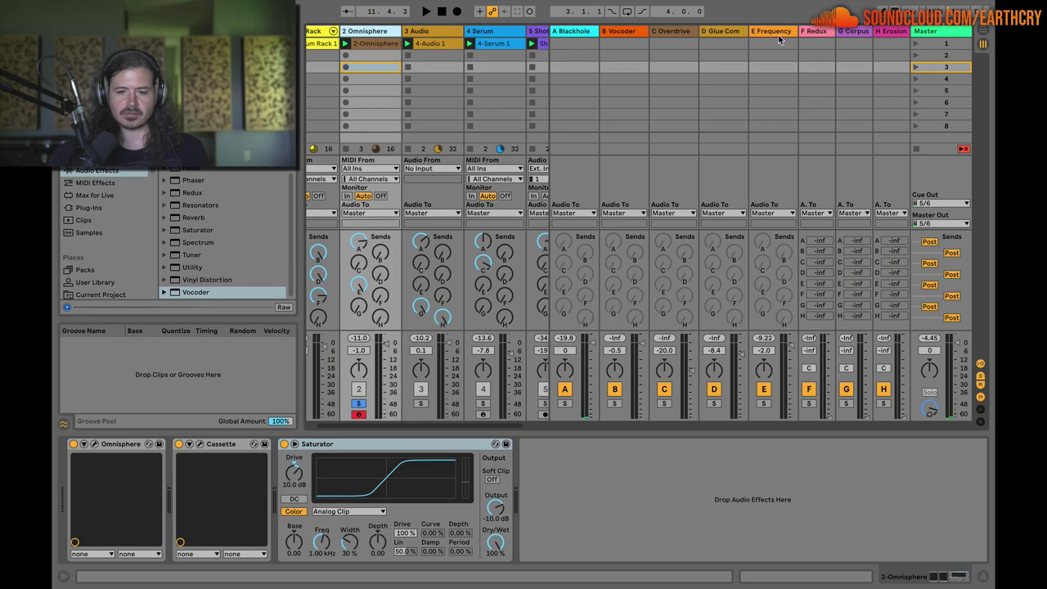
click(777, 34)
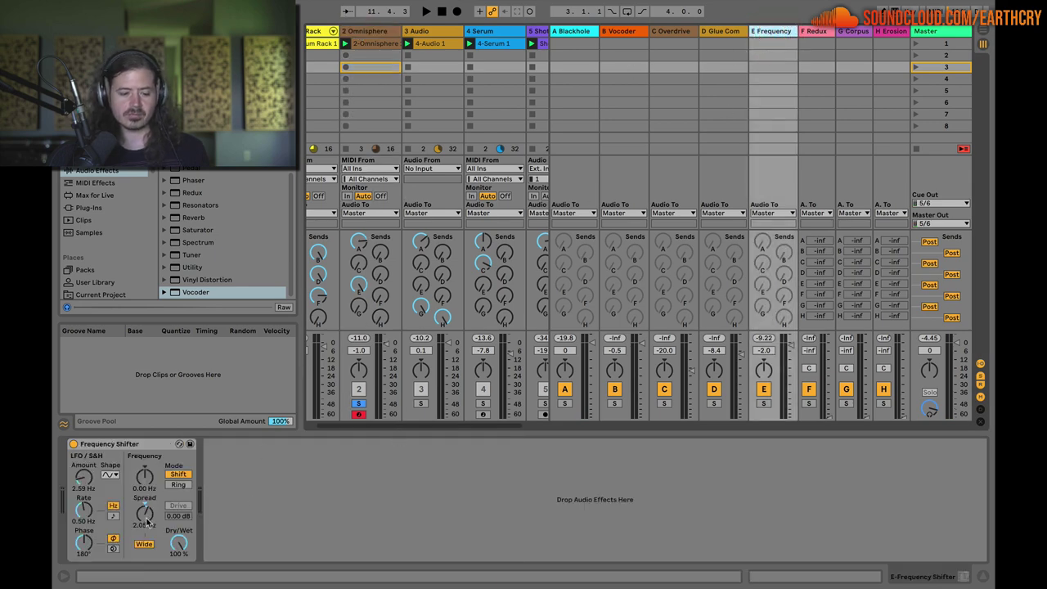
key(space)
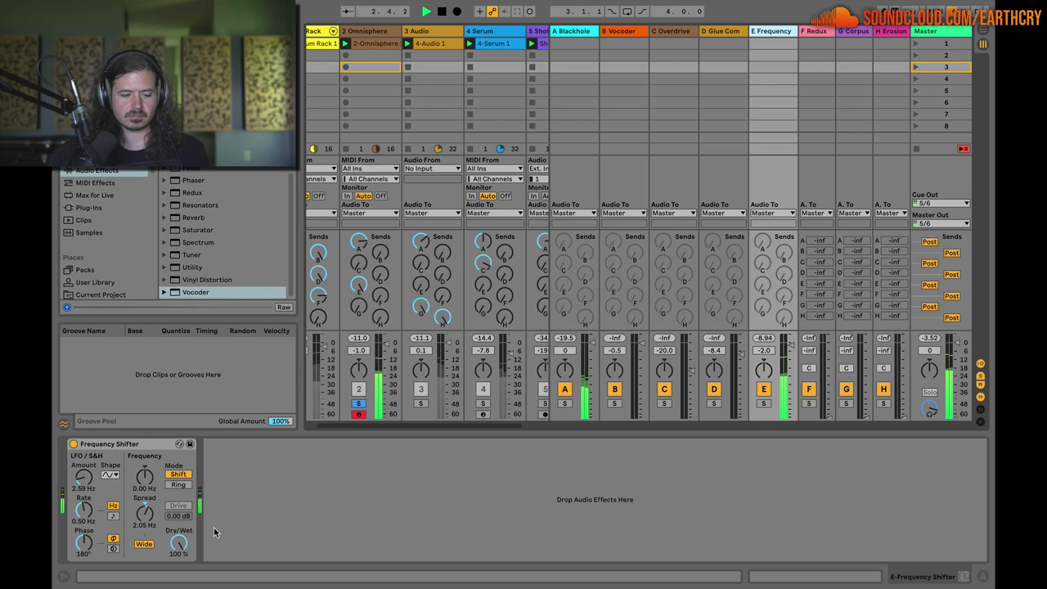
key(space)
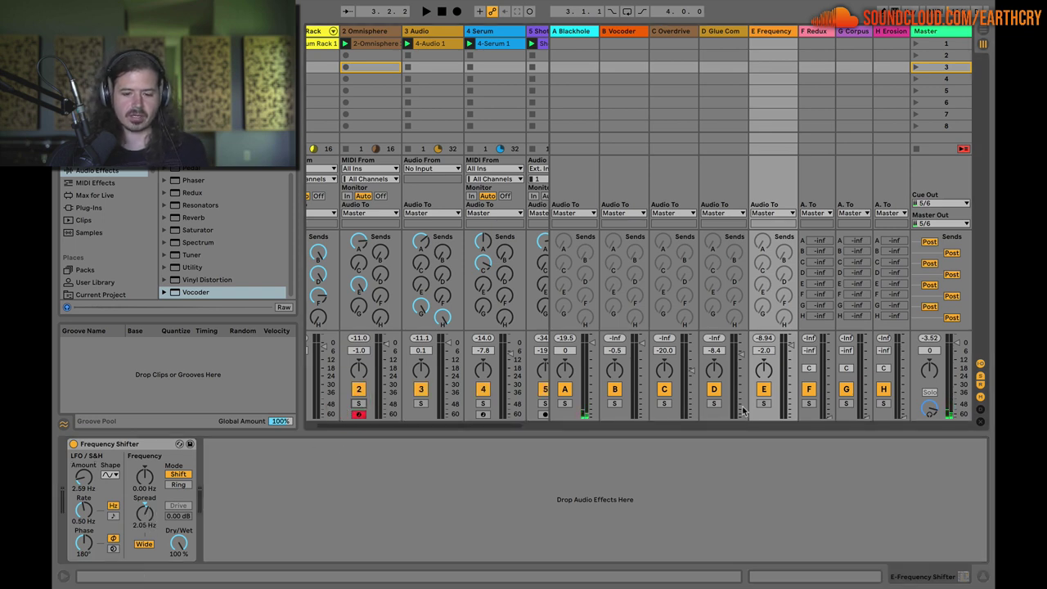
- Listen briefly to the soloed Drum Rack, look at its device chain and display the Redux device on return F
click(817, 33)
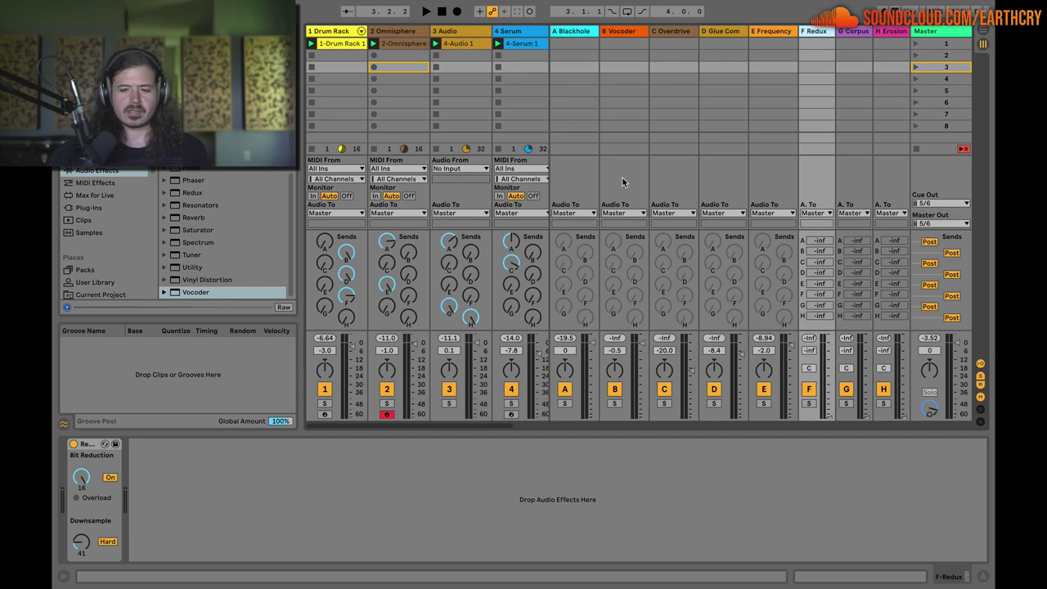
click(810, 34)
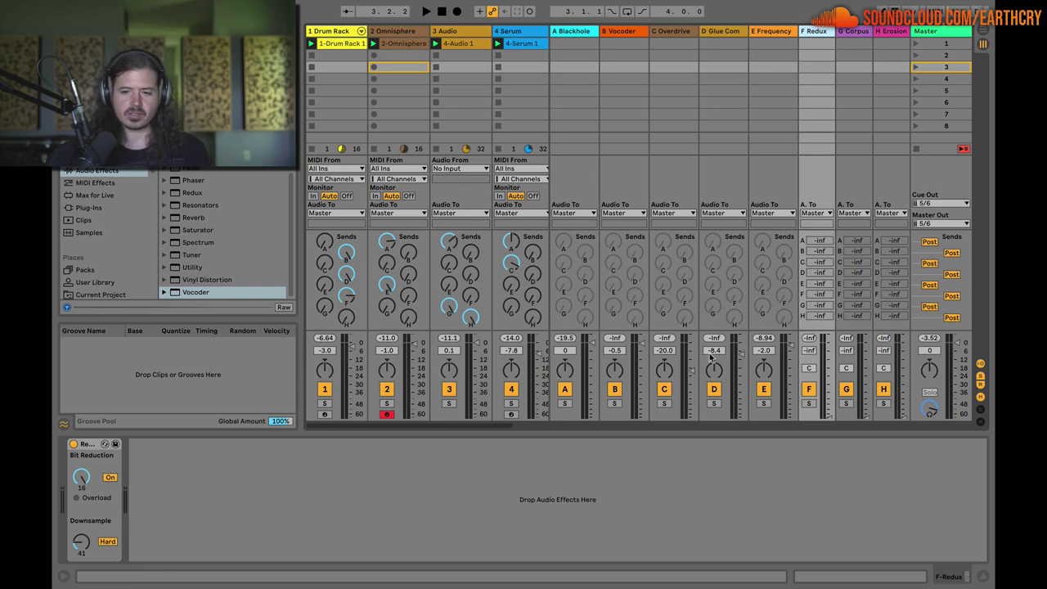
click(324, 403)
key(space)
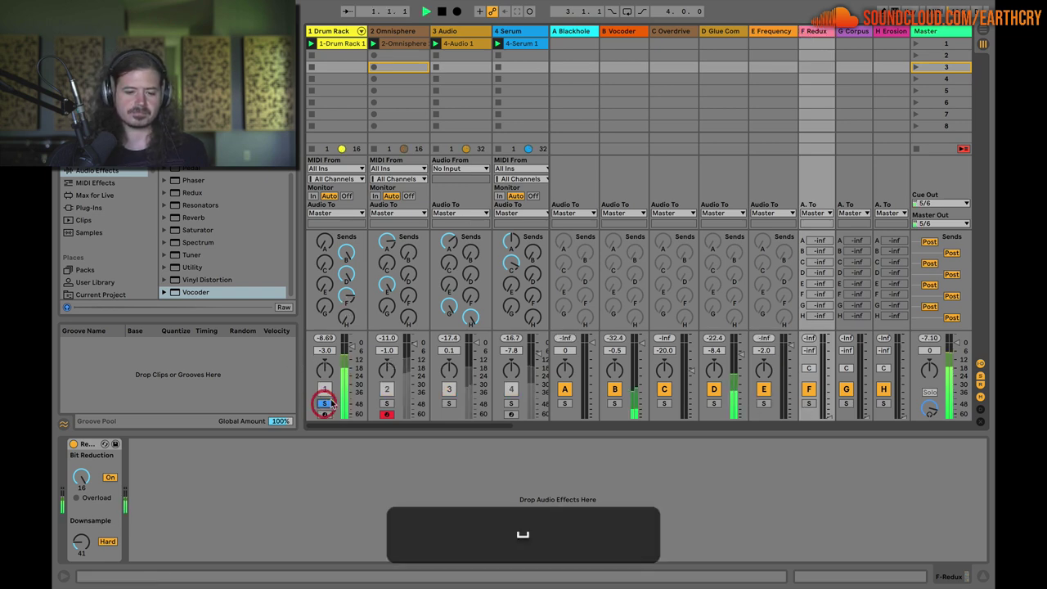
click(331, 381)
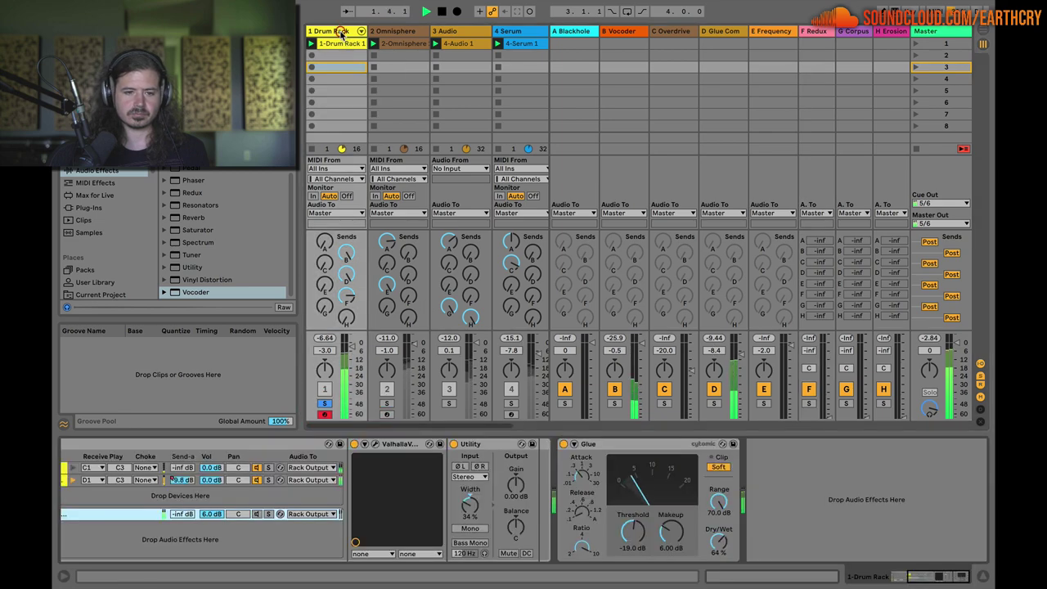
key(space)
click(332, 19)
click(810, 31)
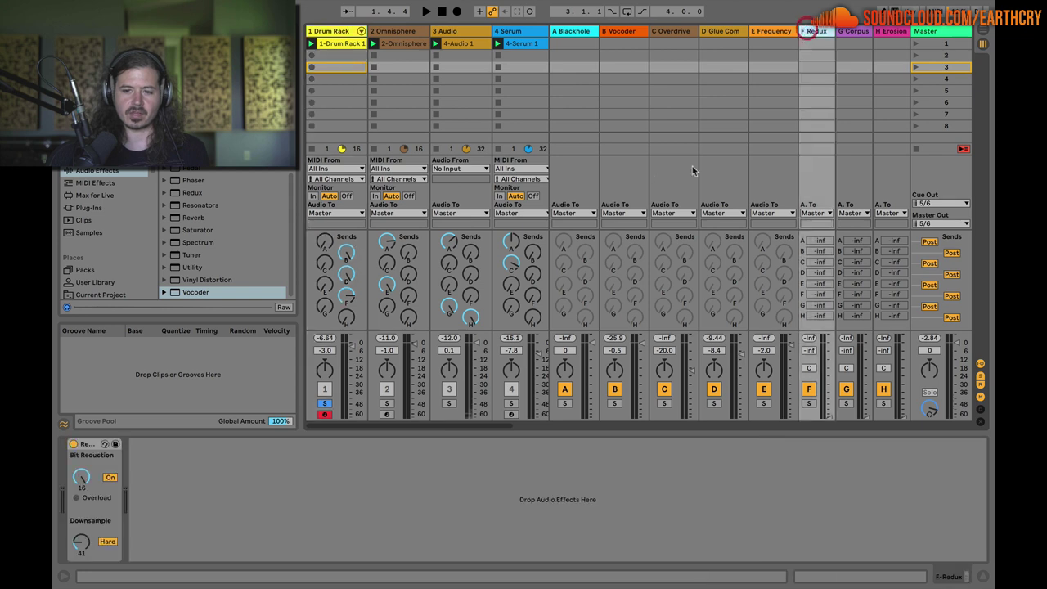
- Solo return F, raise its volume to 0 dB during playback and stop after hearing the Redux signal alone
click(809, 403)
key(space)
drag(826, 413, 826, 342)
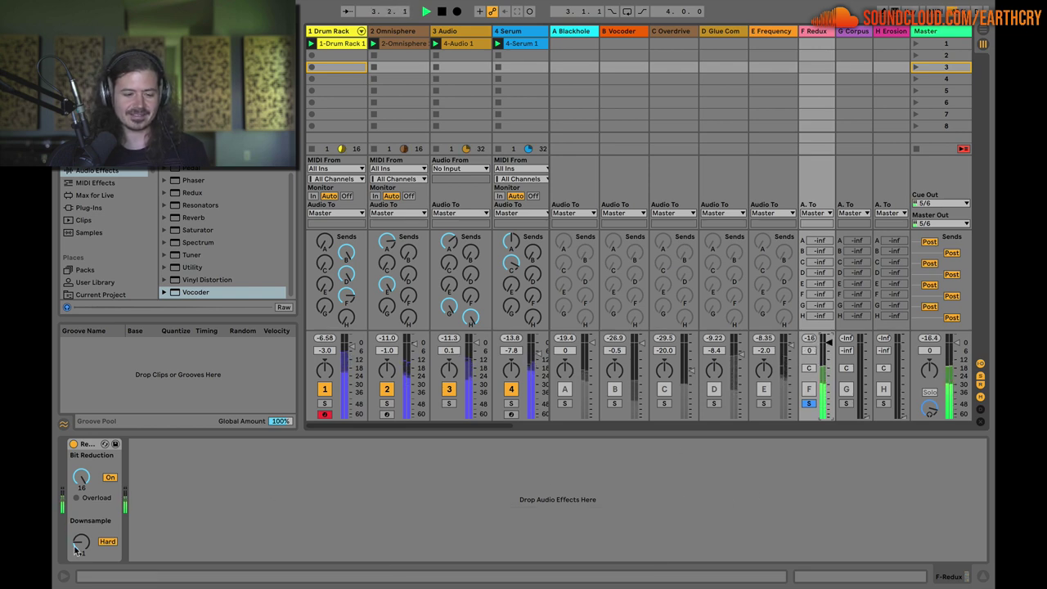
key(space)
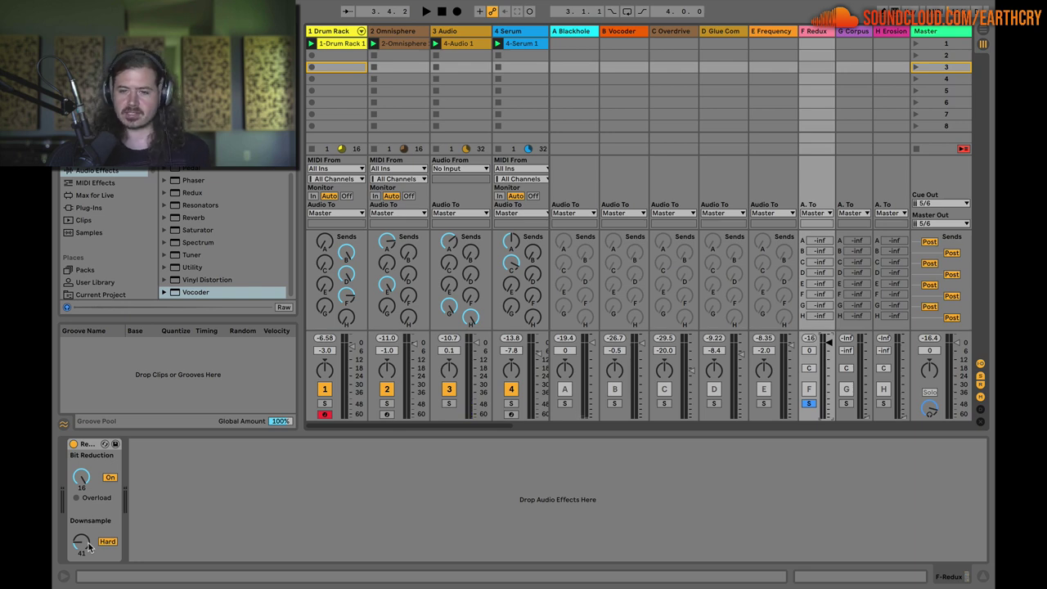
- Compare Redux's Soft and Hard downsampling modes, settle on Hard with Downsample at 16 and audition the result
click(89, 443)
click(107, 543)
click(106, 543)
click(106, 542)
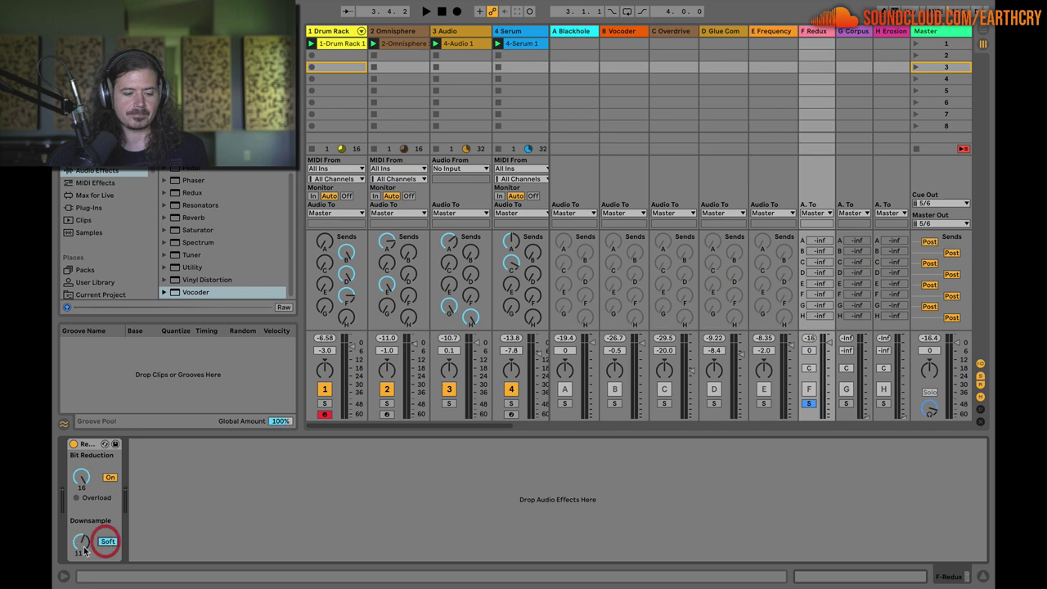
click(107, 541)
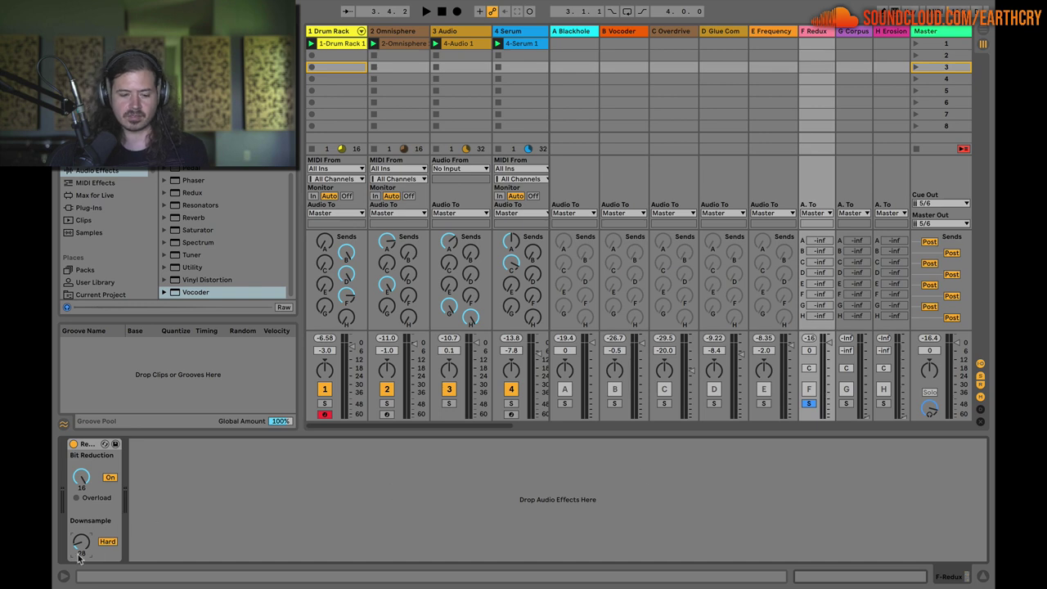
key(space)
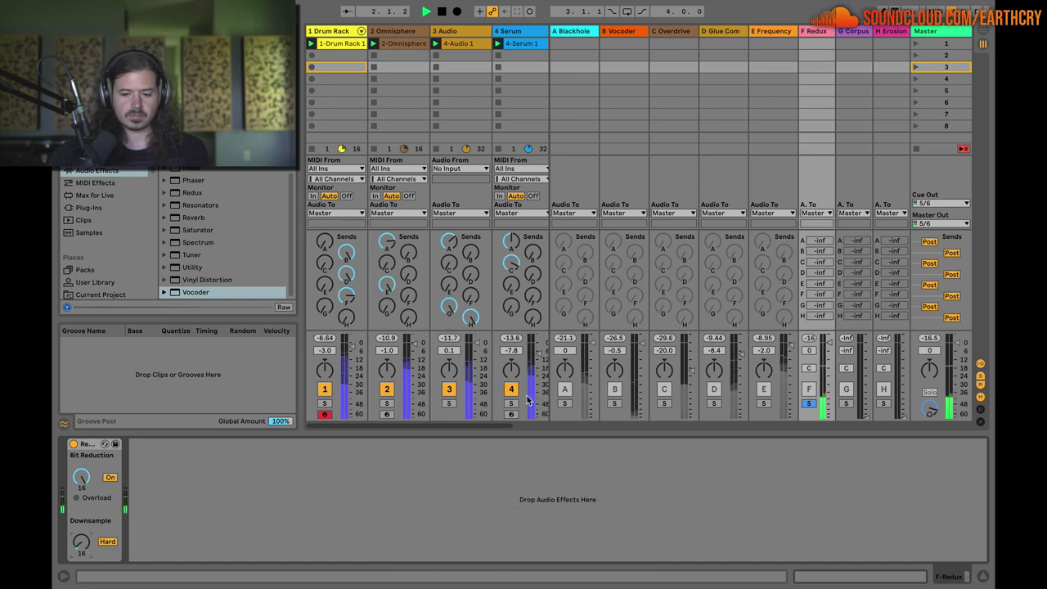
key(space)
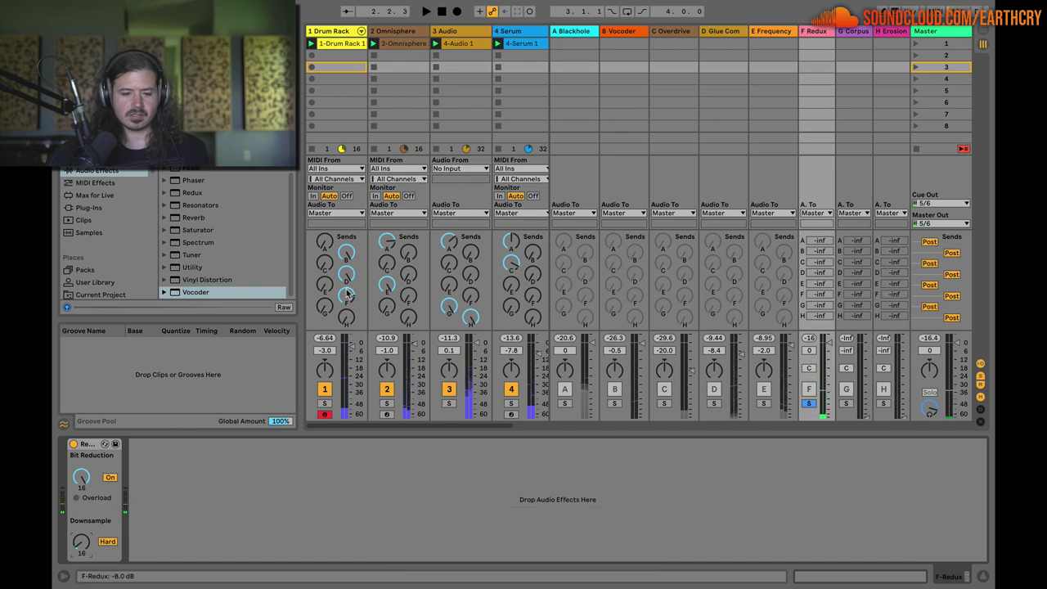
- Raise the Drum Rack's send to return F, audition it and unsolo the return
key(space)
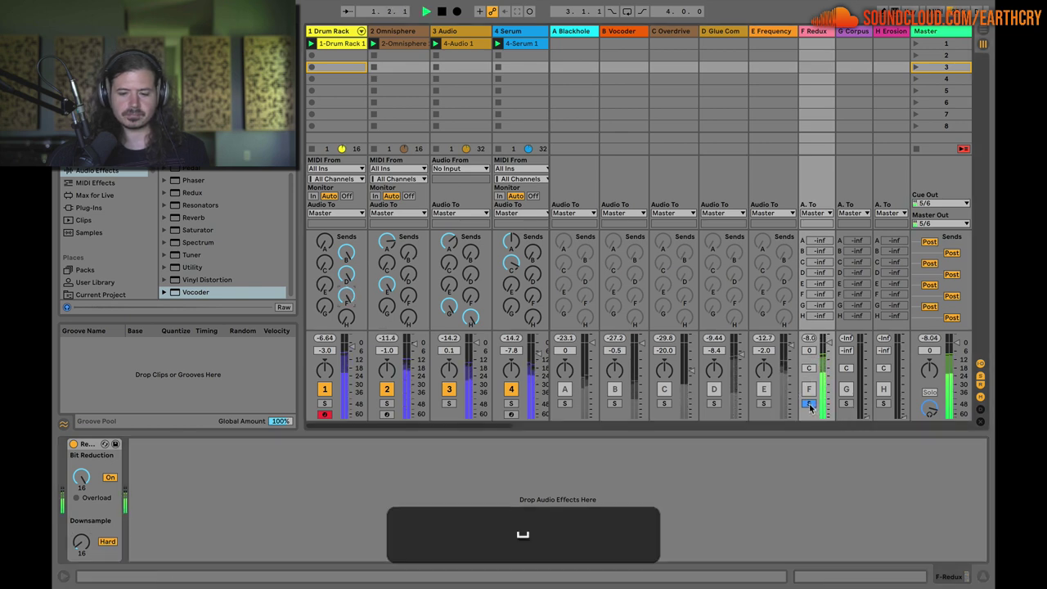
click(808, 403)
key(space)
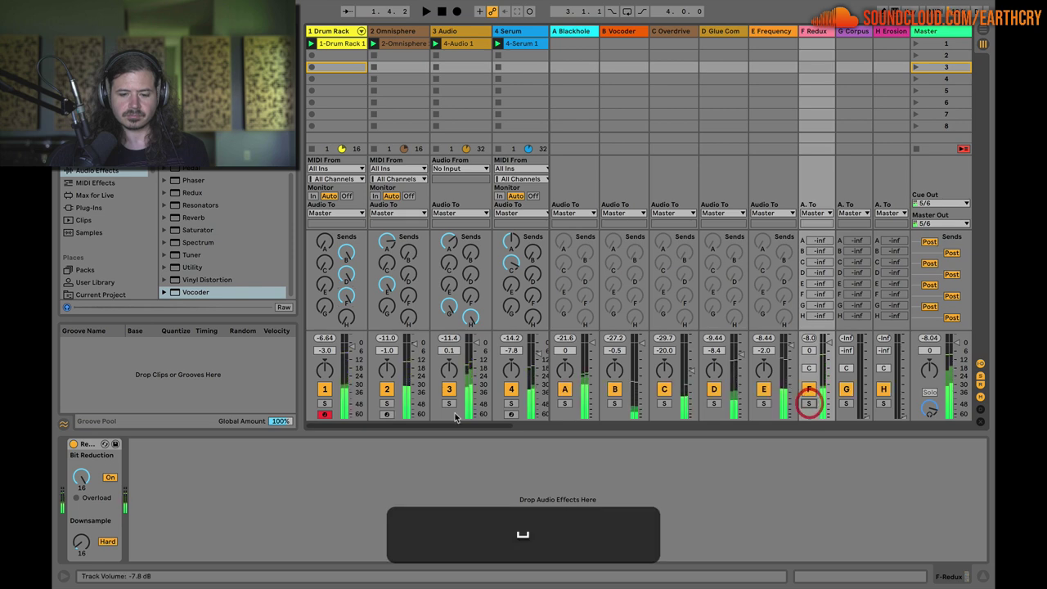
- Pull return F down to -inf and blend it back into the full mix during playback up to -9.3 dB
drag(801, 350, 800, 409)
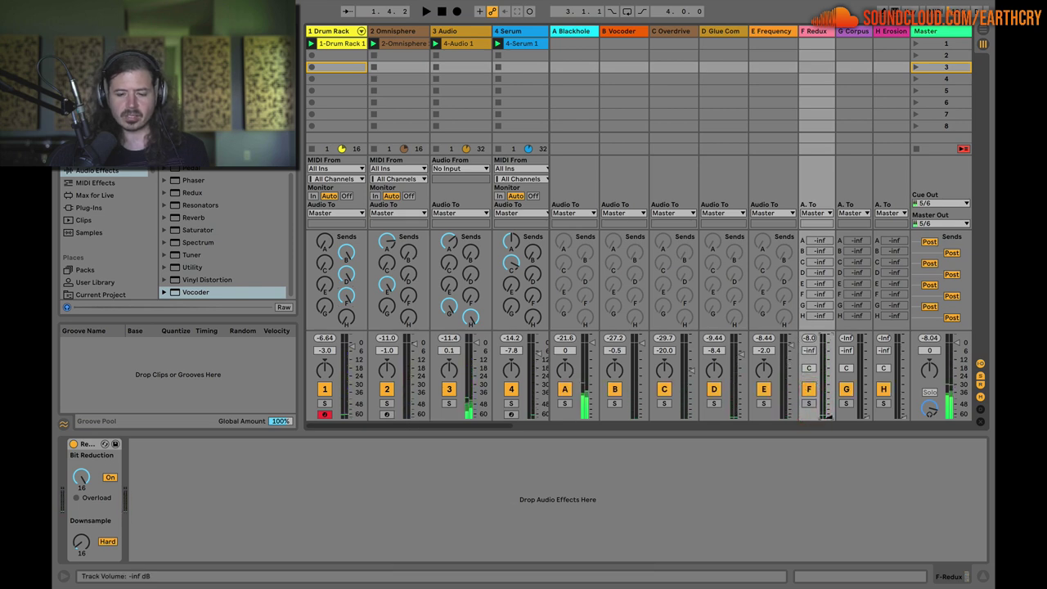
key(space)
drag(809, 351, 808, 311)
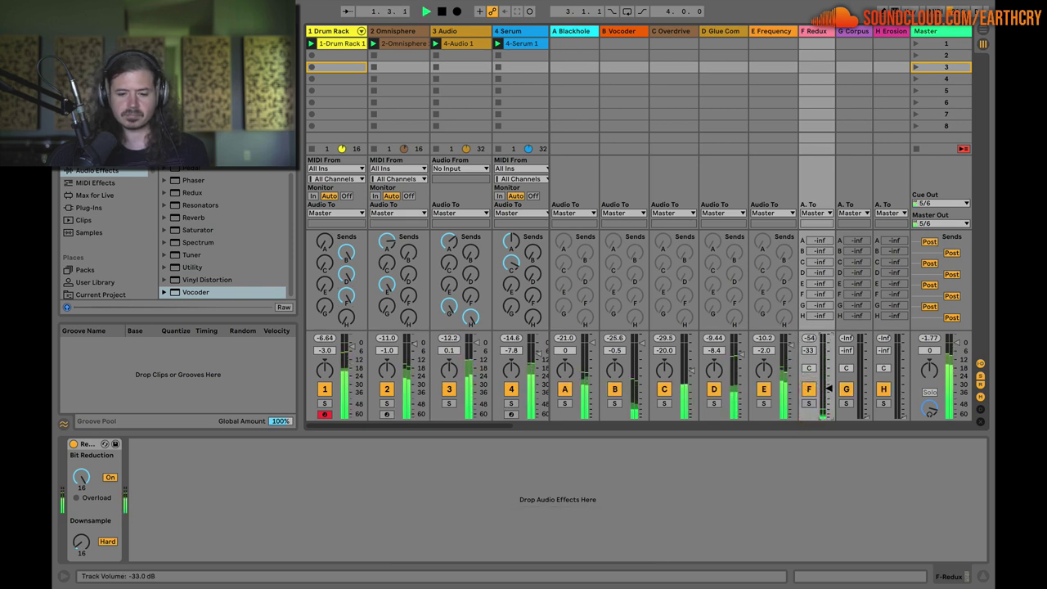
drag(809, 350, 809, 337)
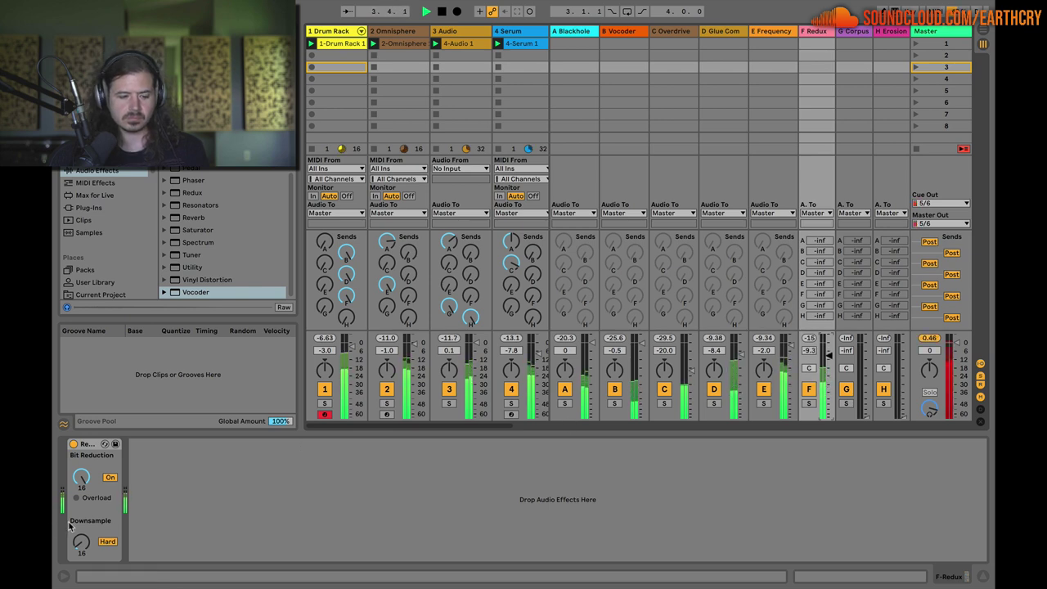
- Switch Redux's downsampling to Soft at 8.69 and raise return F's volume to -6.0 dB
click(107, 541)
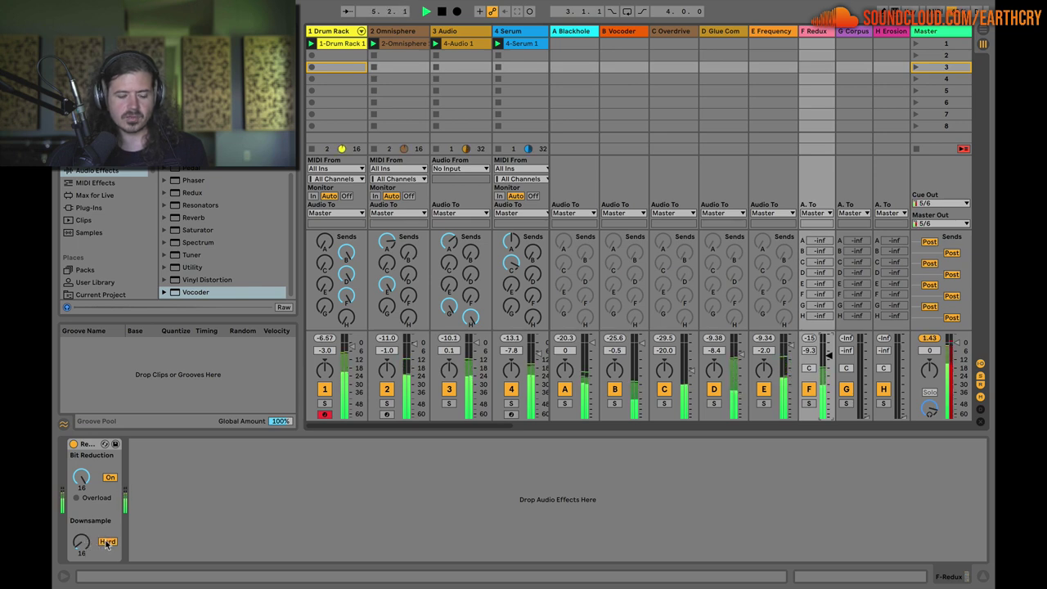
drag(81, 542, 87, 553)
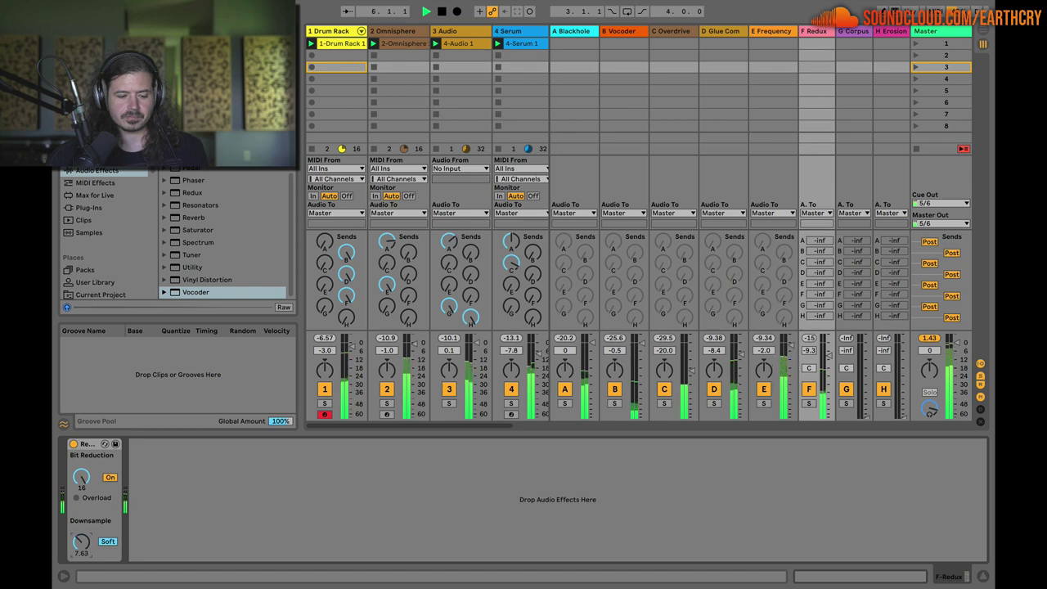
drag(828, 355, 828, 354)
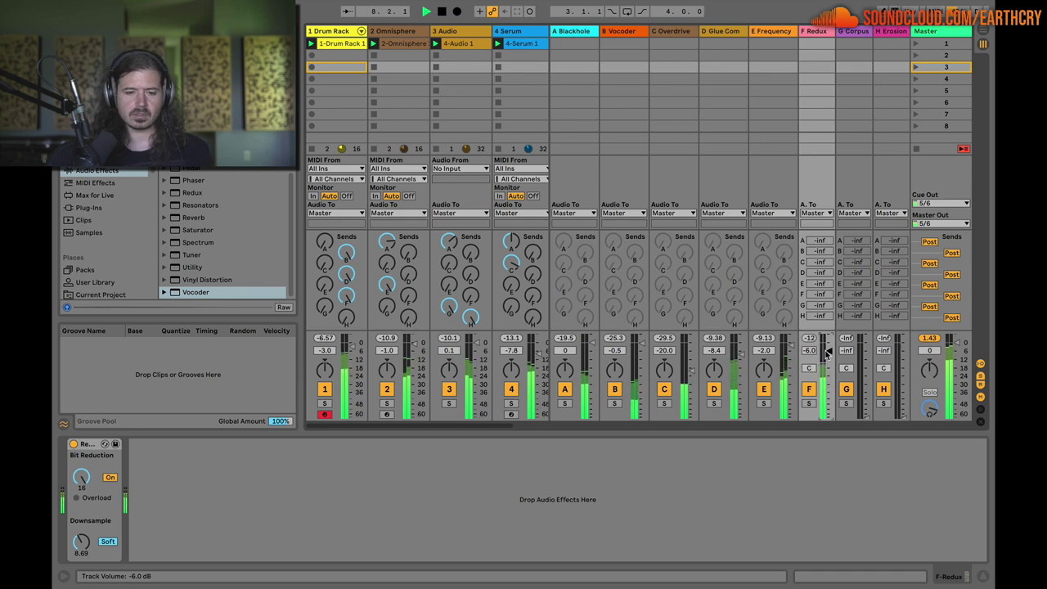
- Solo the Drum Rack and compare playback with the Redux return active and muted, leaving return F muted
key(space)
key(space)
click(809, 389)
click(809, 390)
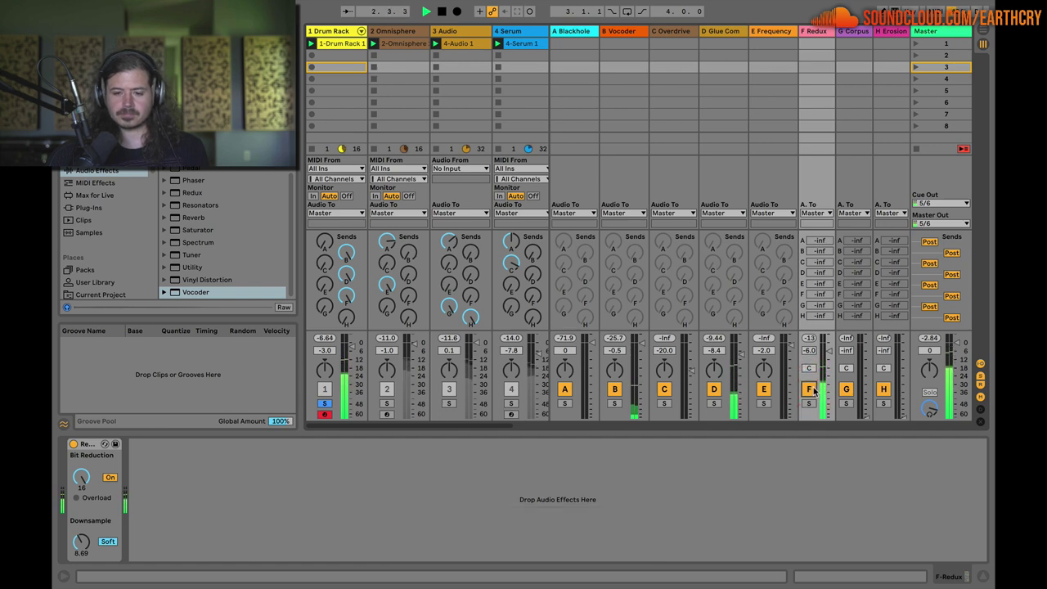
key(space)
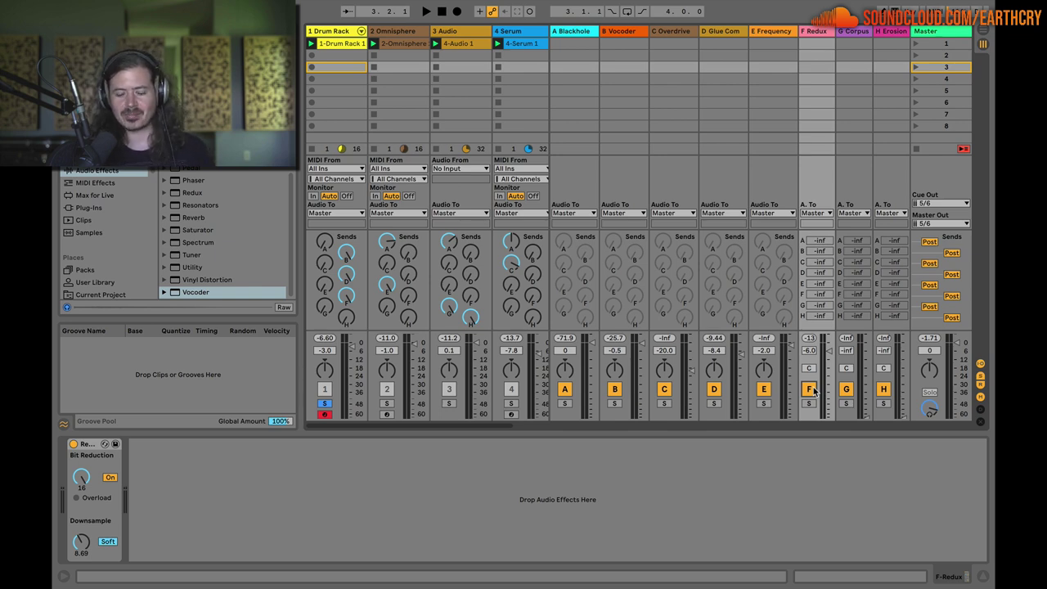
click(809, 390)
key(space)
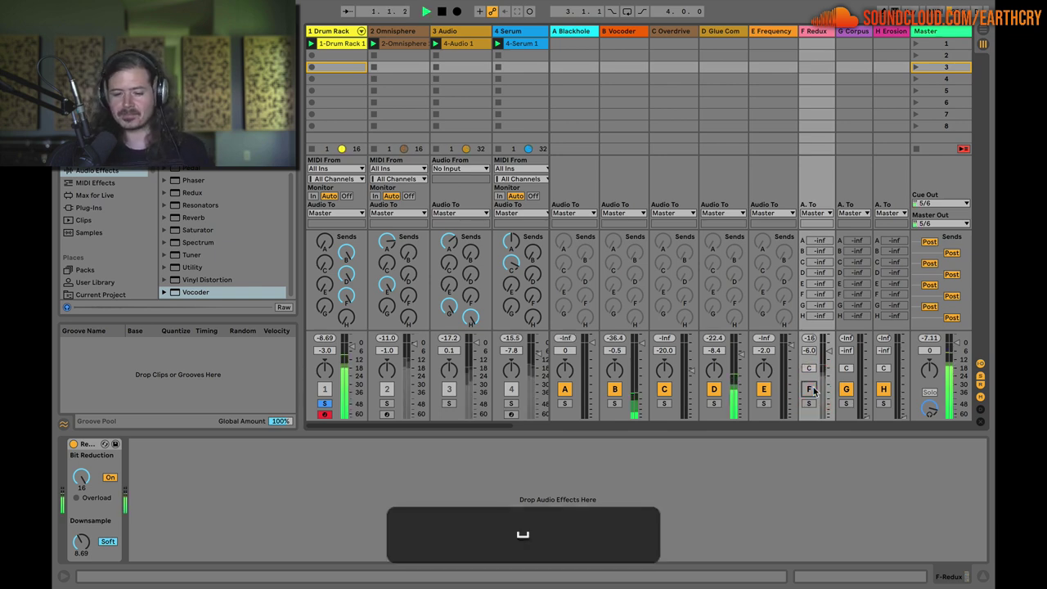
- Reactivate the Redux return while the soloed Drum Rack plays, stop playback and leave the Vocoder return active
click(812, 390)
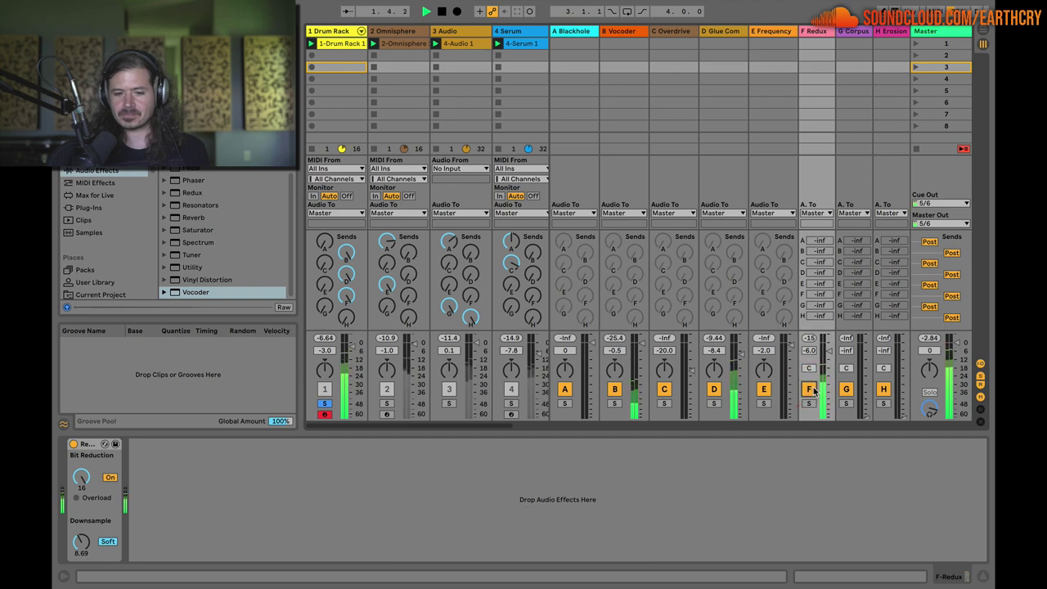
key(space)
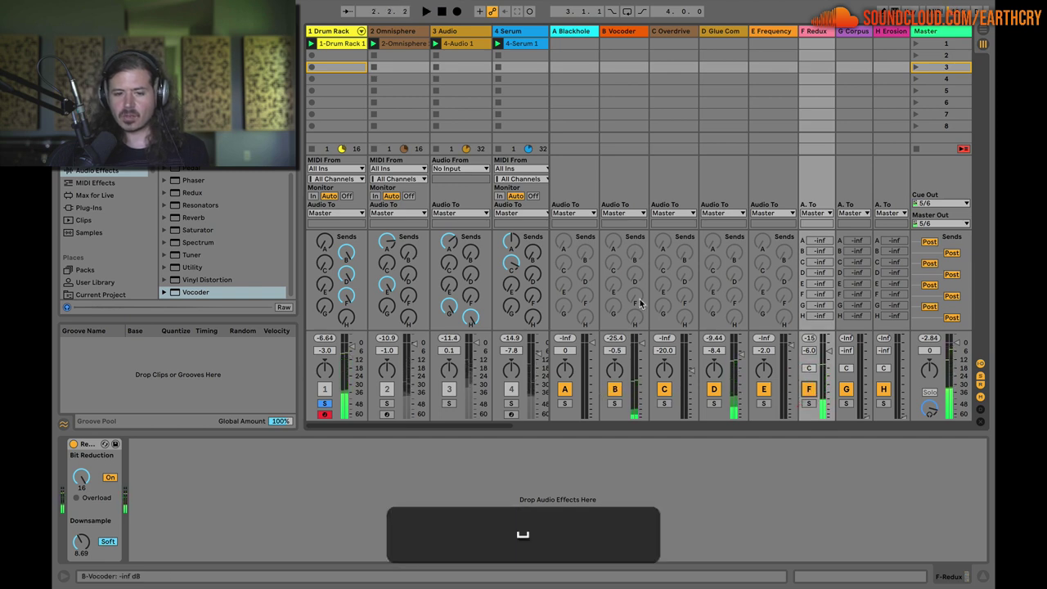
click(615, 390)
click(615, 389)
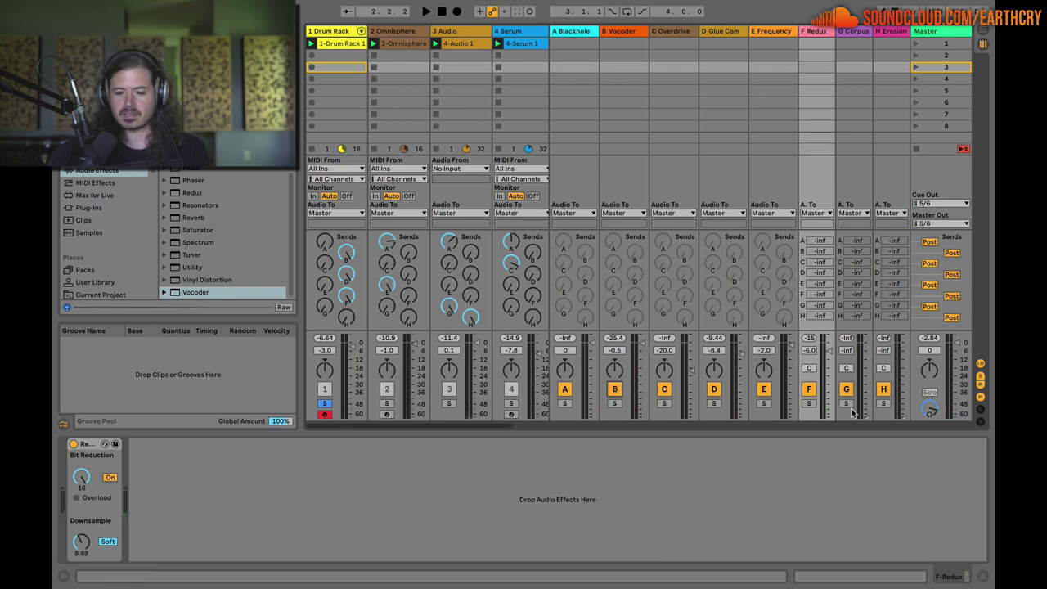
- Raise the Corpus return G's volume to 0 dB while the soloed 3 Audio track plays, and solo the return
scroll(474, 376, right, 3)
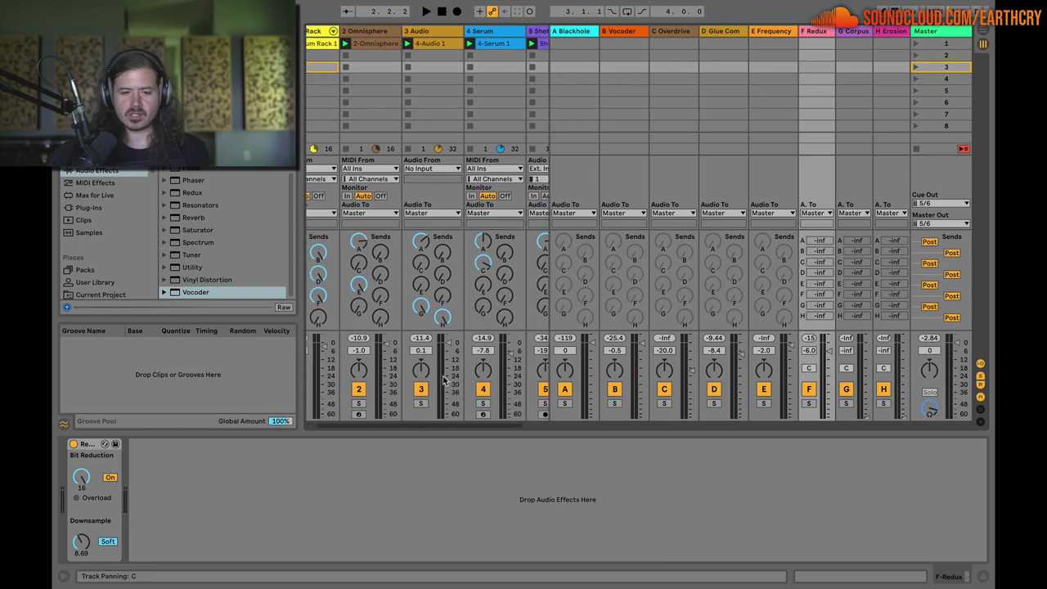
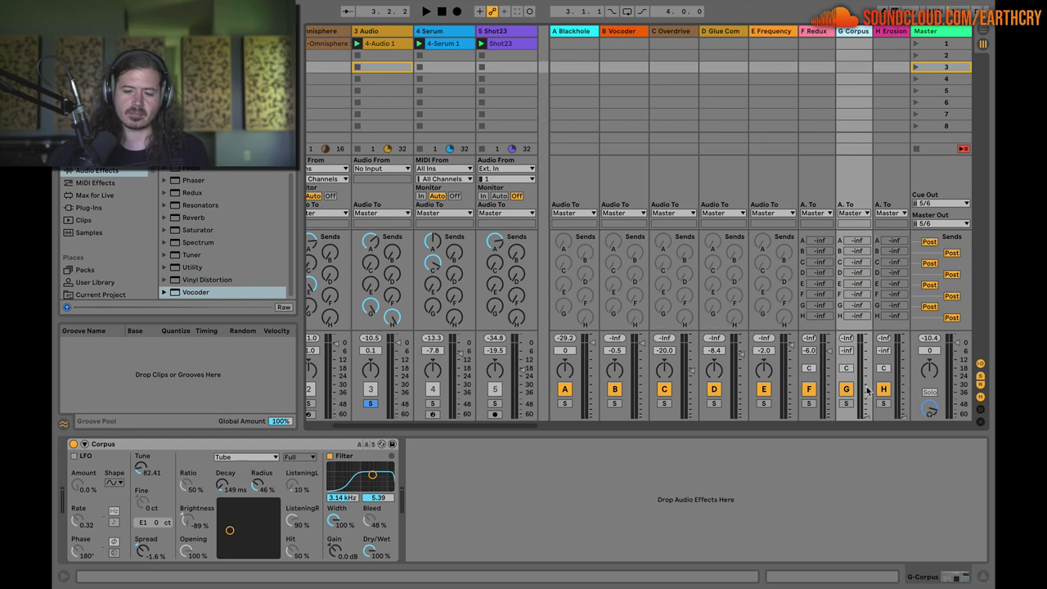
key(space)
drag(863, 401, 866, 353)
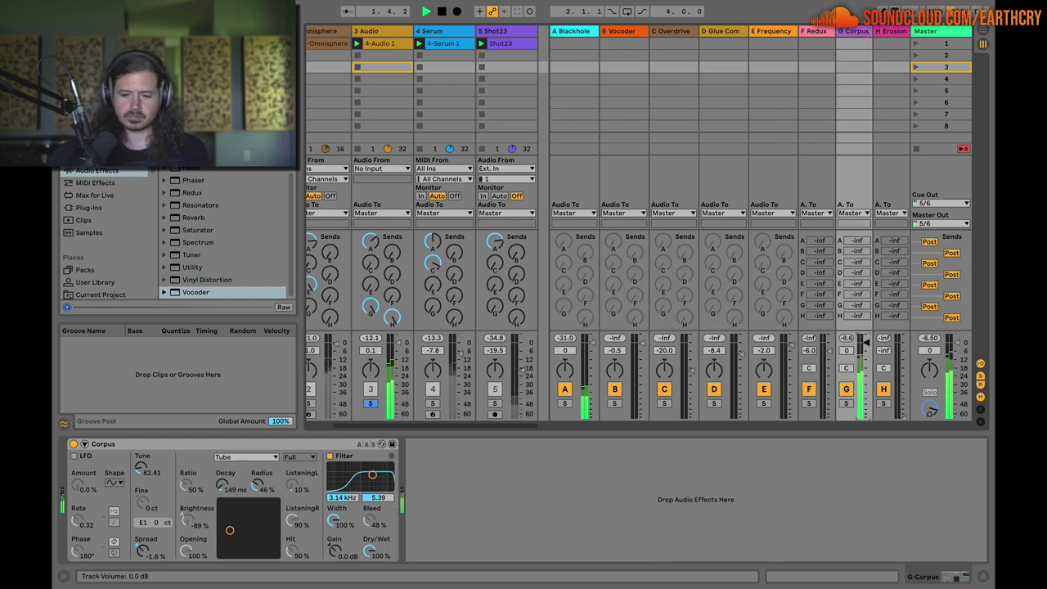
click(846, 403)
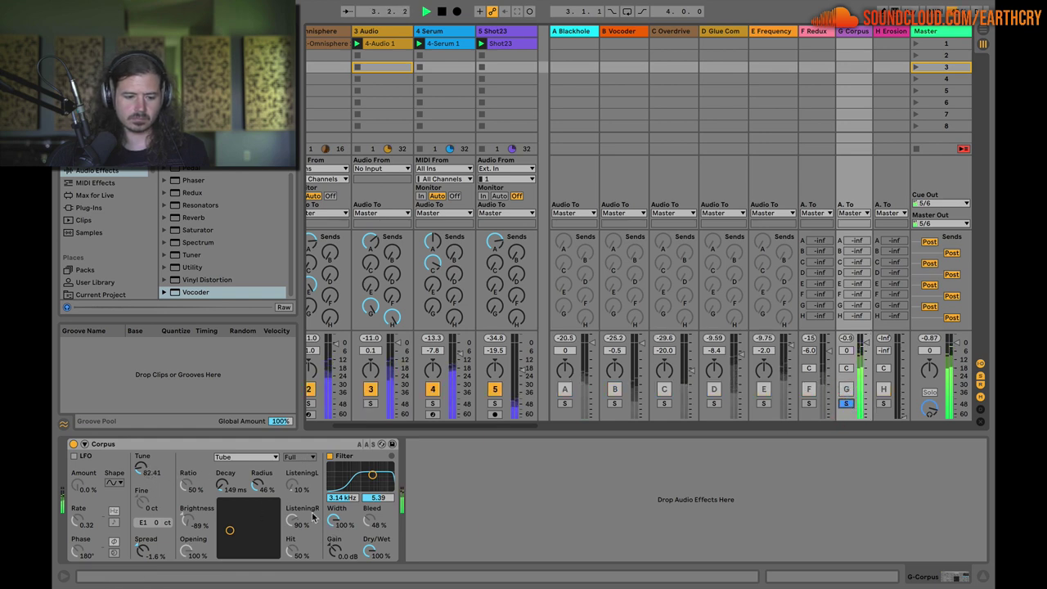
- Lengthen Corpus's Decay to 576 ms and audition the soloed return
key(space)
drag(227, 488, 227, 476)
key(space)
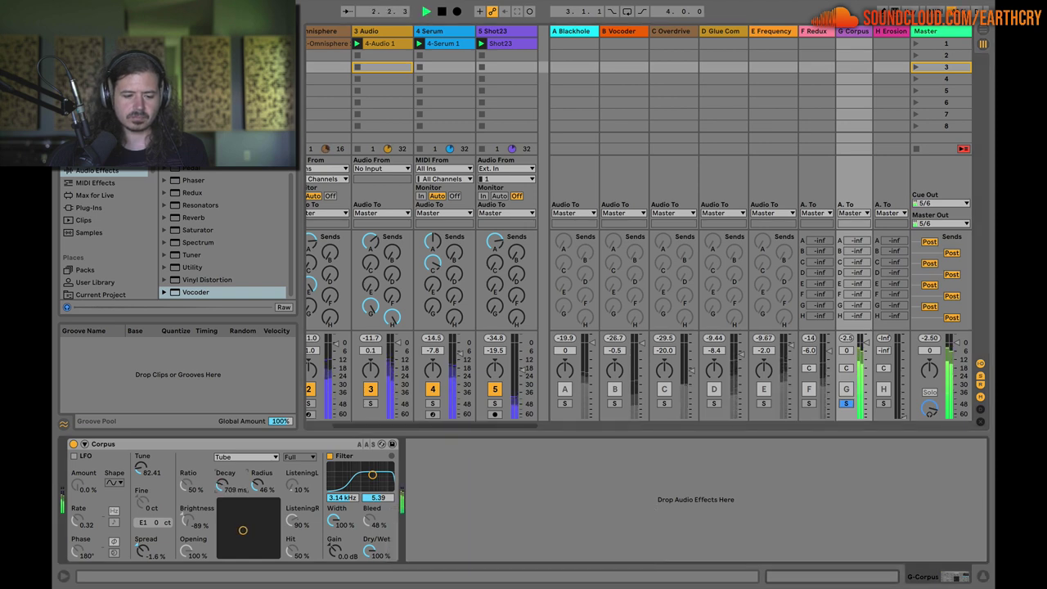
key(space)
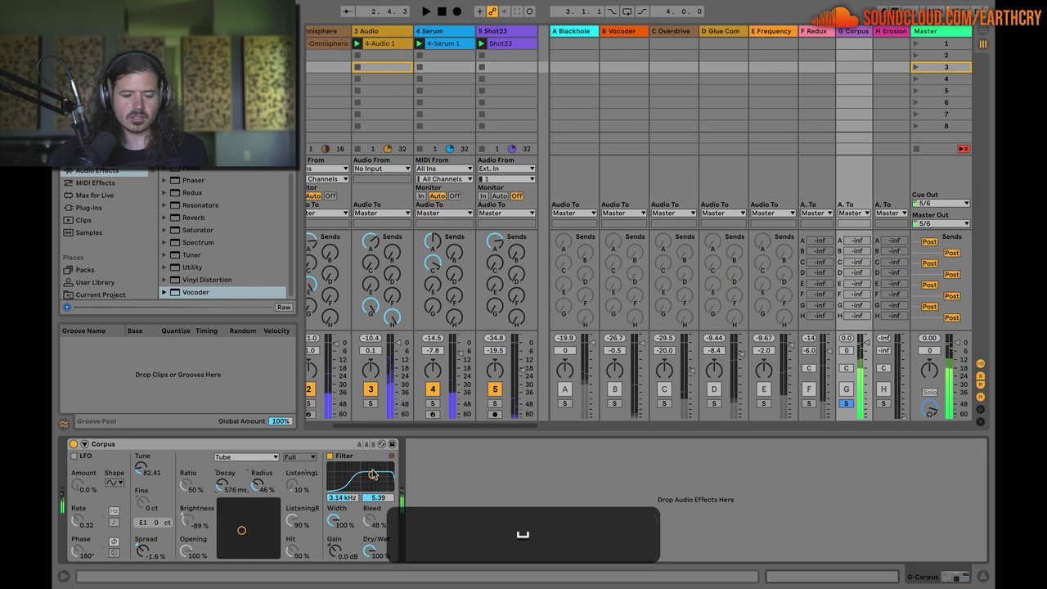
- Set Corpus's filter to 5.27 kHz with a bandwidth value of 4.36 during playback, and unsolo the return
key(space)
mouse_move(371, 473)
mouse_down()
mouse_move(352, 478)
mouse_move(376, 477)
mouse_up()
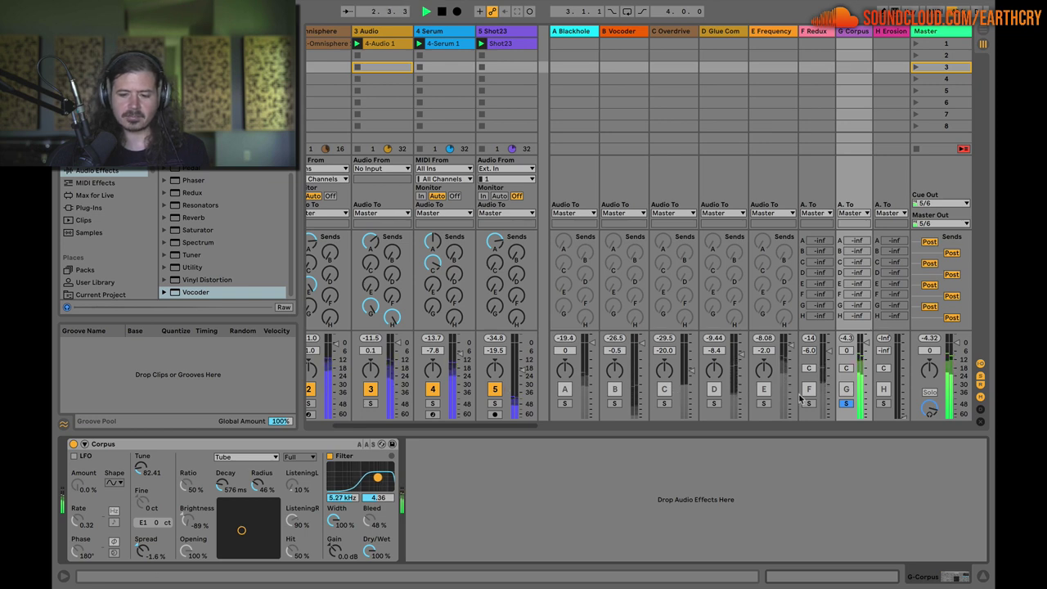
key(space)
click(847, 403)
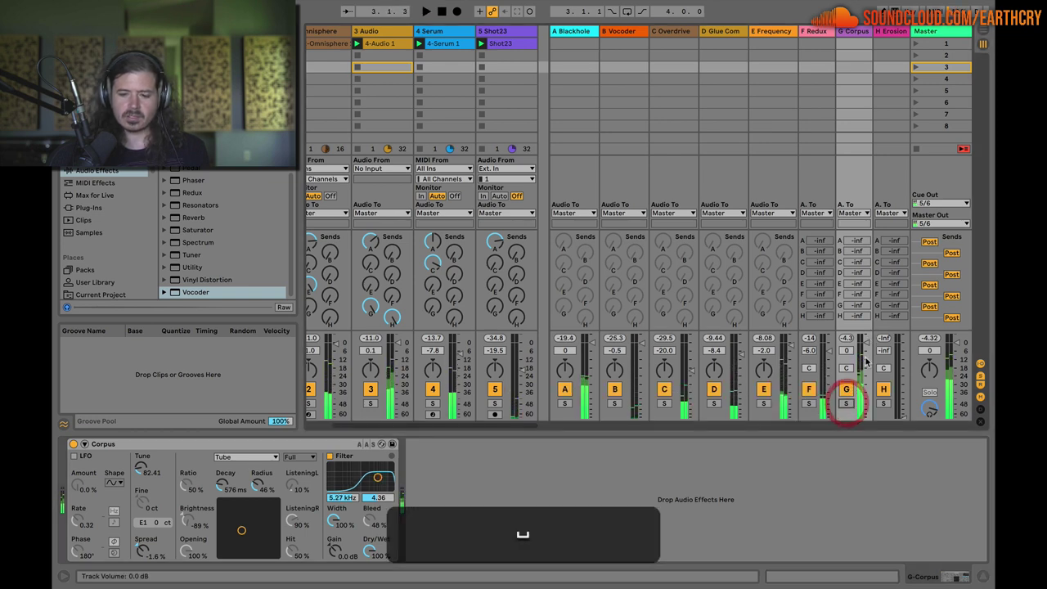
- Blend the Corpus return G into the full mix during playback at -3.0 dB
key(space)
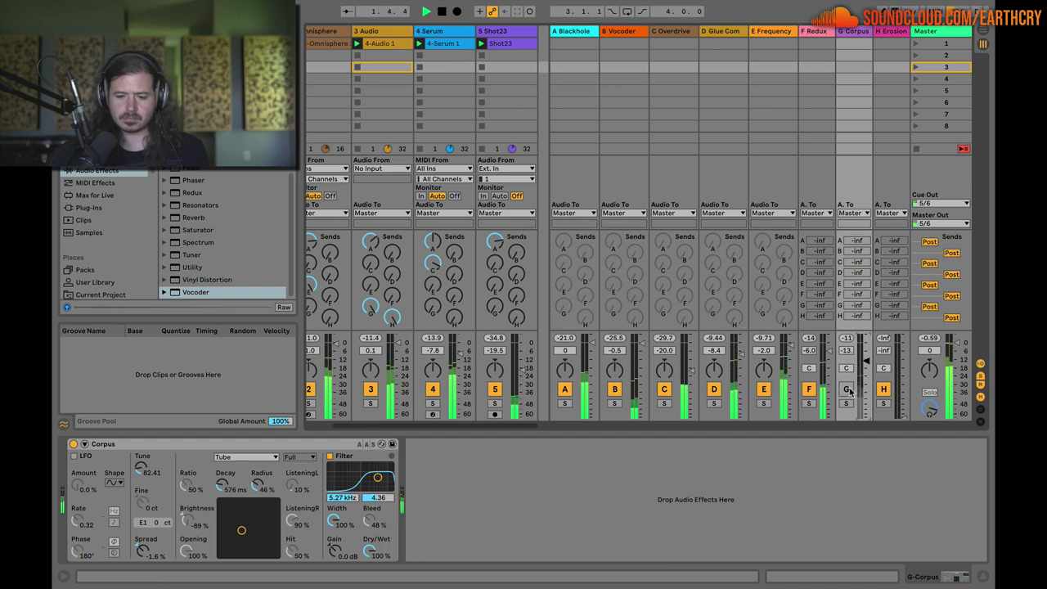
drag(863, 374, 866, 343)
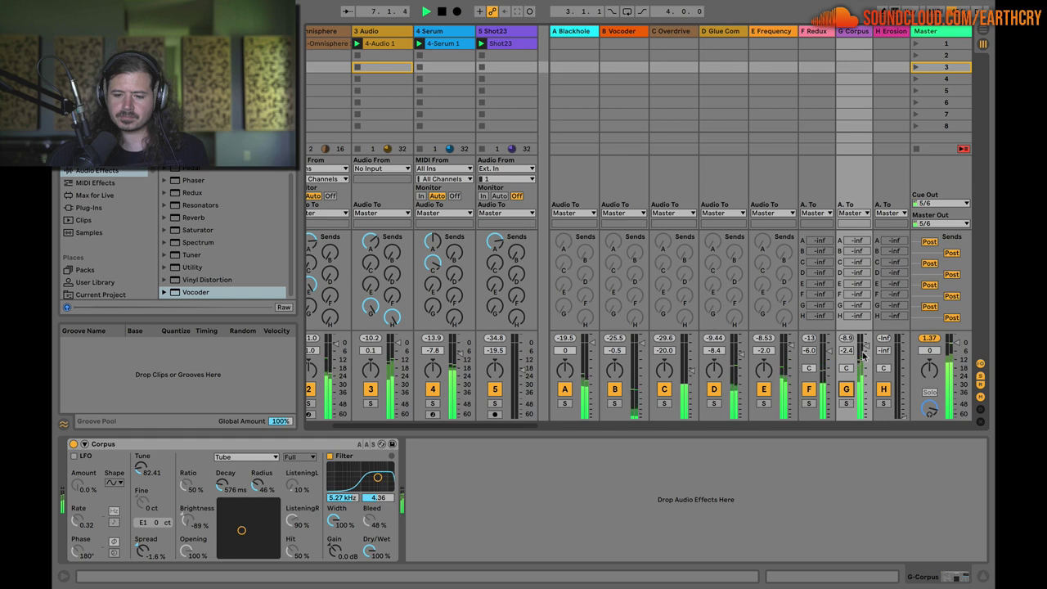
key(space)
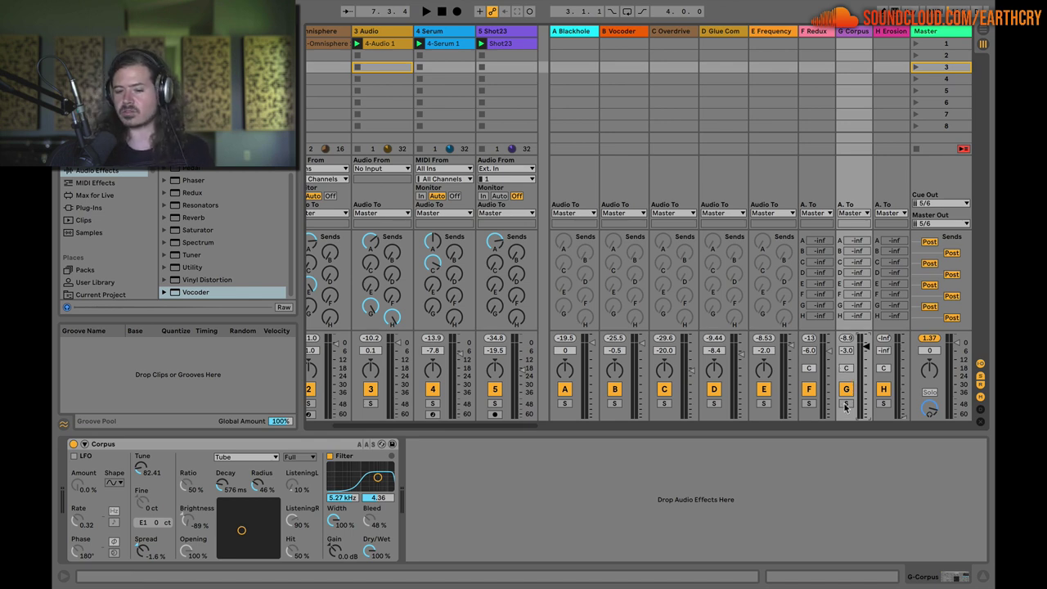
- Solo the 3 Audio track and compare playback with the Corpus return muted and active
click(372, 403)
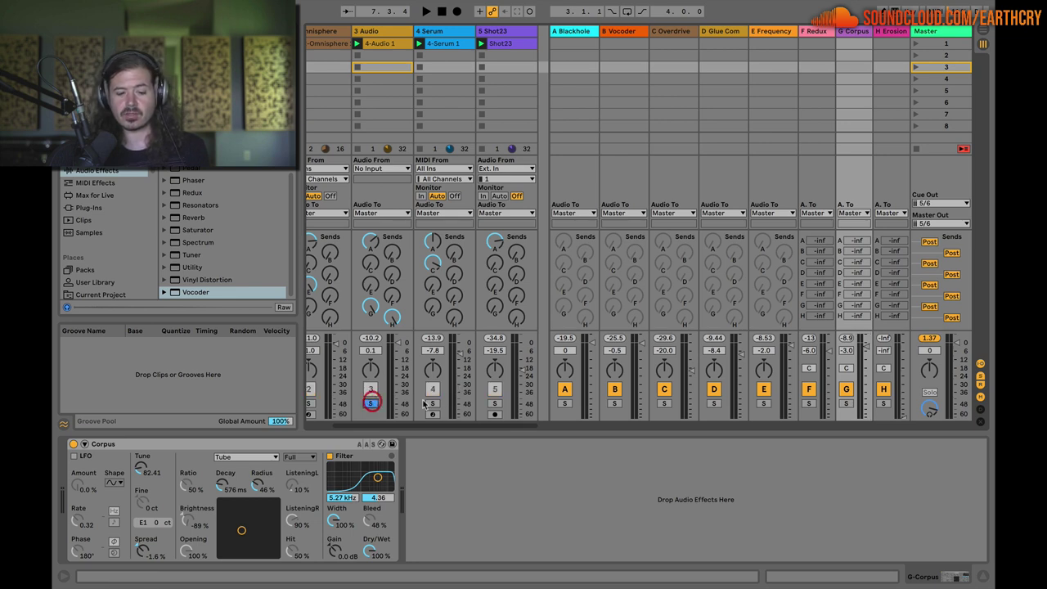
click(847, 389)
key(space)
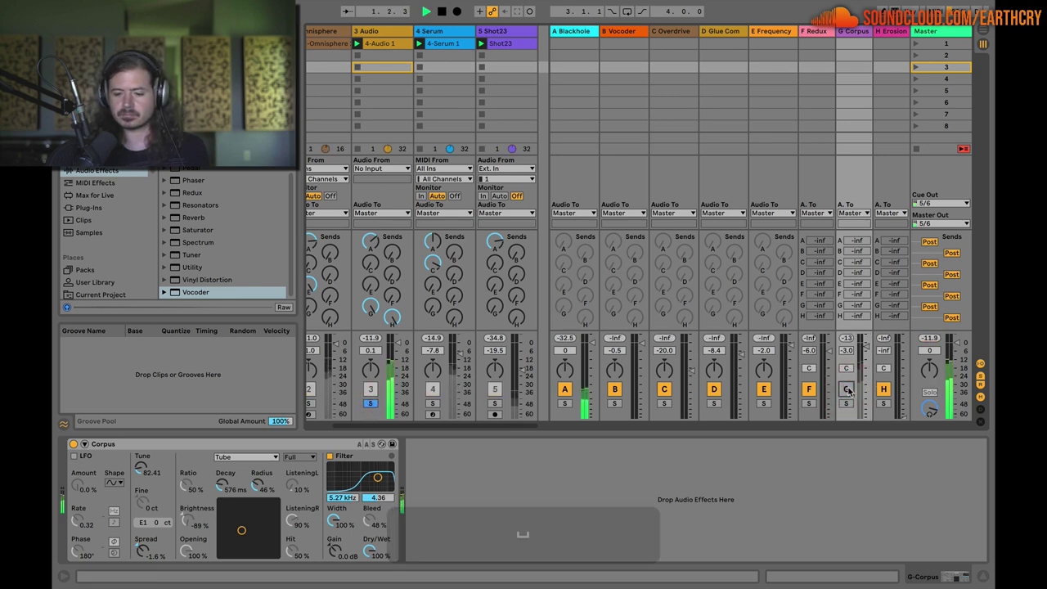
click(846, 389)
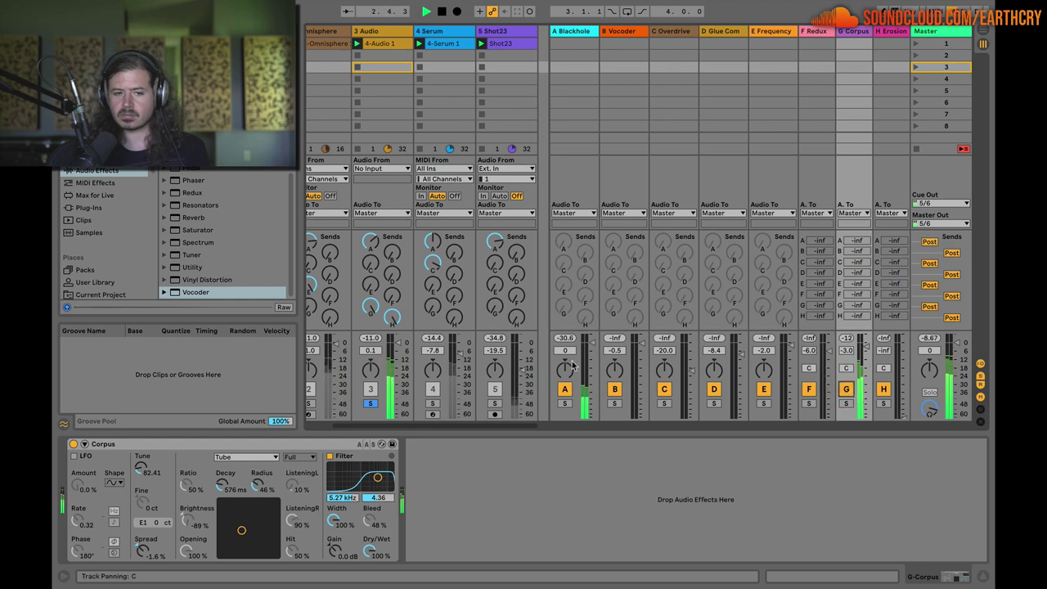
- Show the Erosion return's device and raise return H's volume to -6.0 dB while playing the soloed 3 Audio track
key(Right)
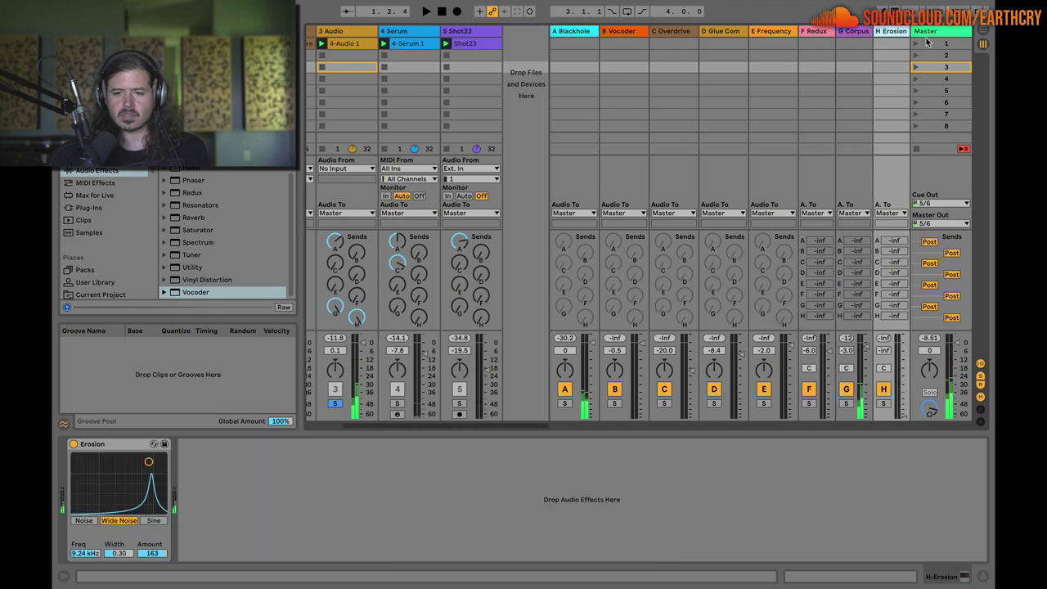
click(854, 34)
click(892, 31)
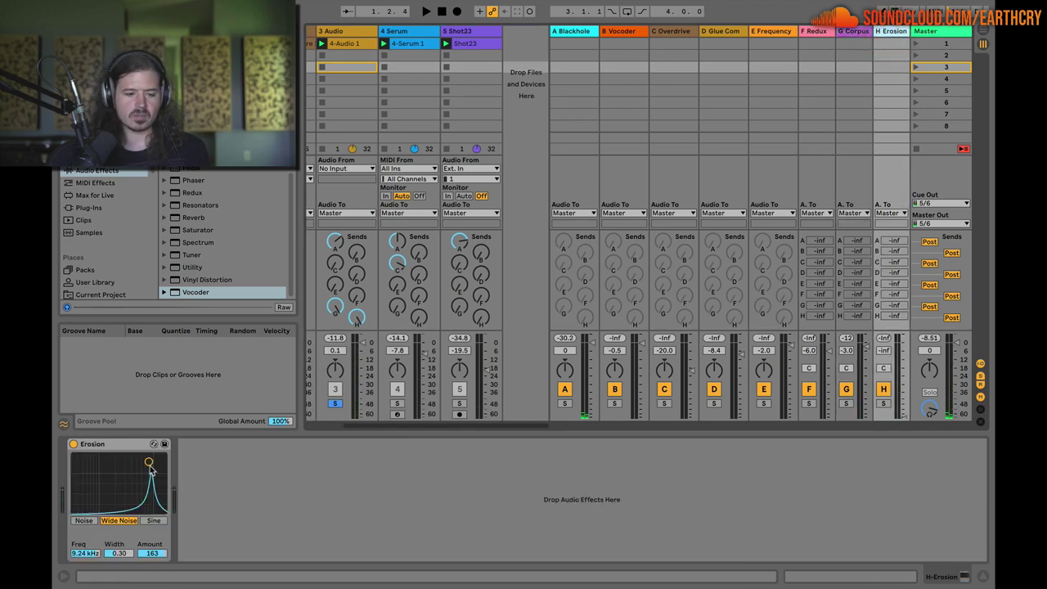
scroll(428, 315, left, 3)
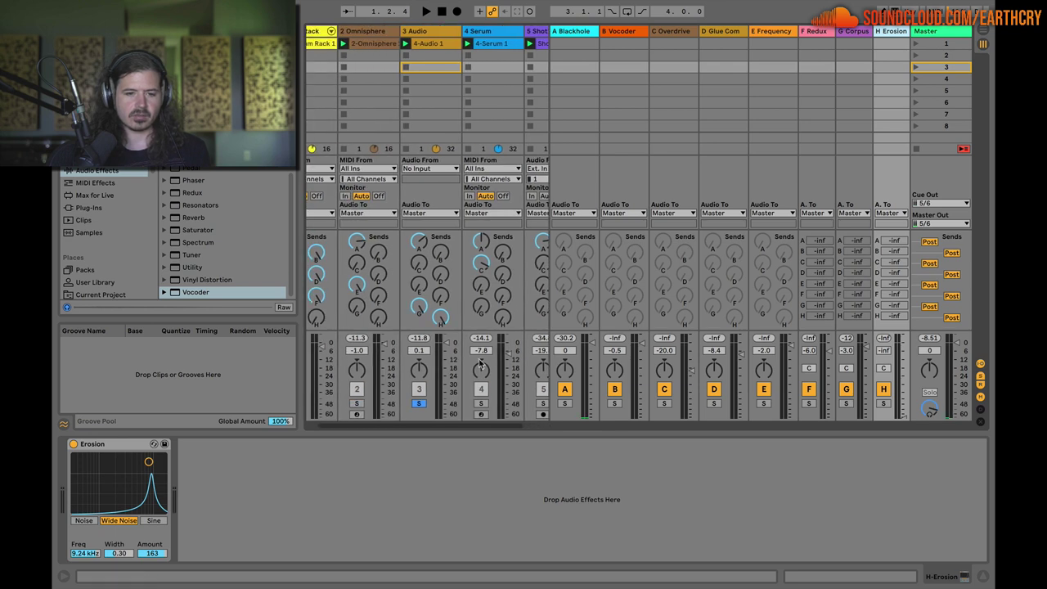
drag(442, 323, 440, 315)
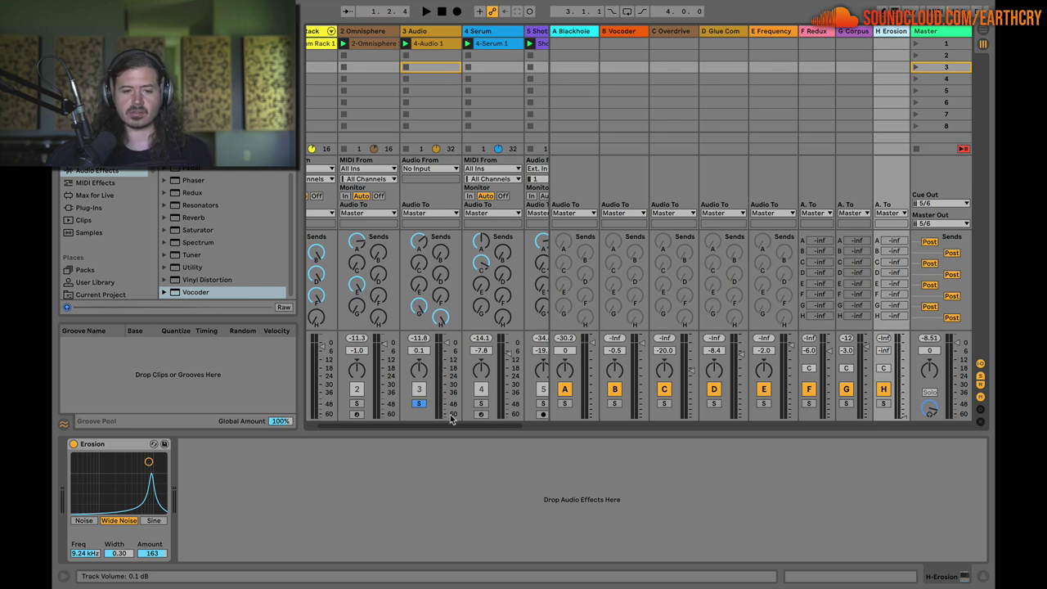
key(space)
drag(901, 396, 903, 343)
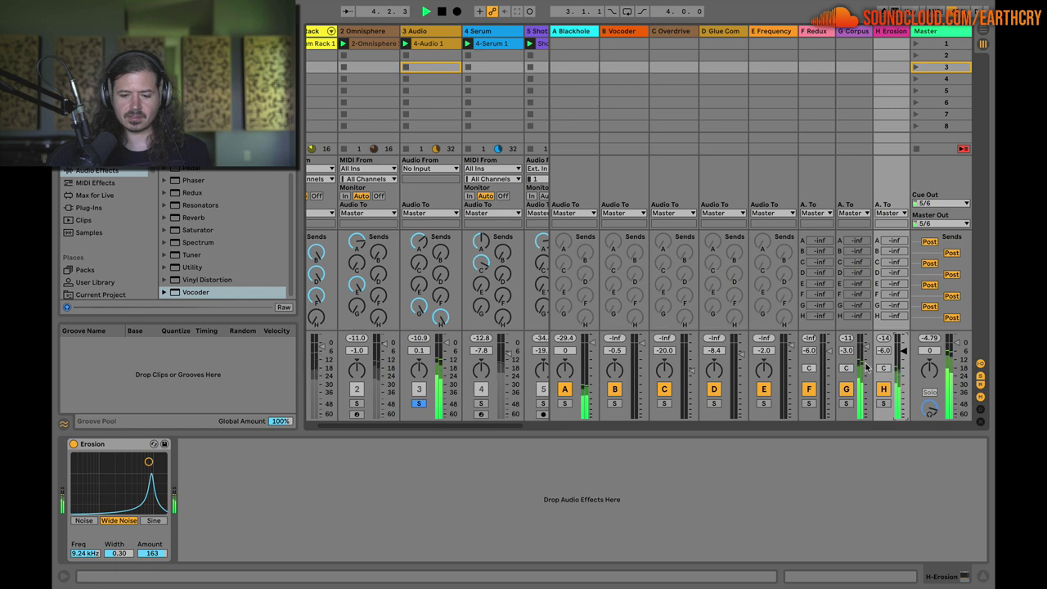
- Pull the Erosion and Corpus return volumes down to -inf and unsolo the 3 Audio track
drag(904, 350, 903, 419)
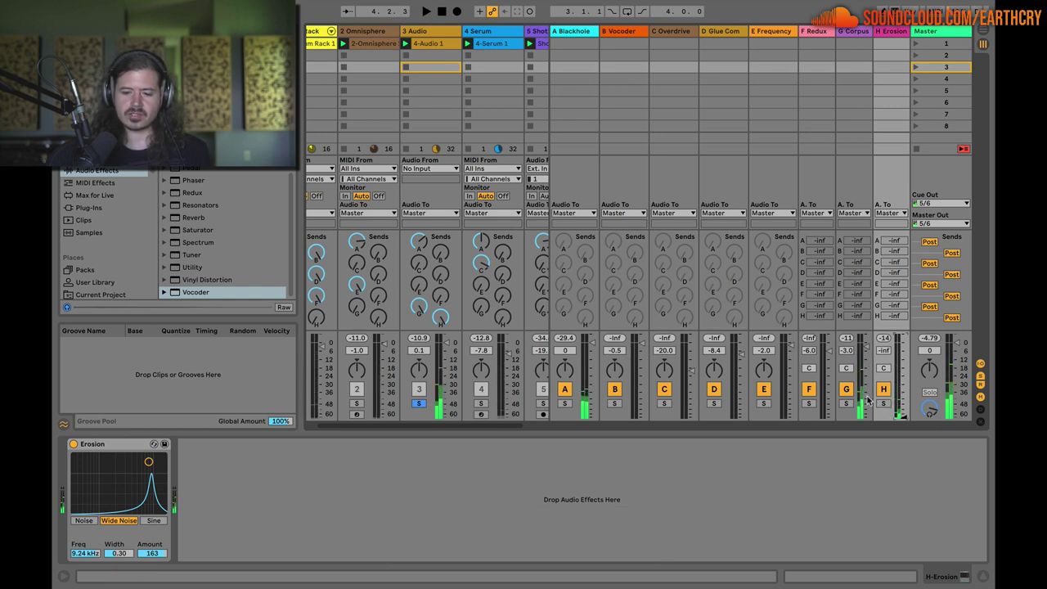
drag(866, 349, 867, 374)
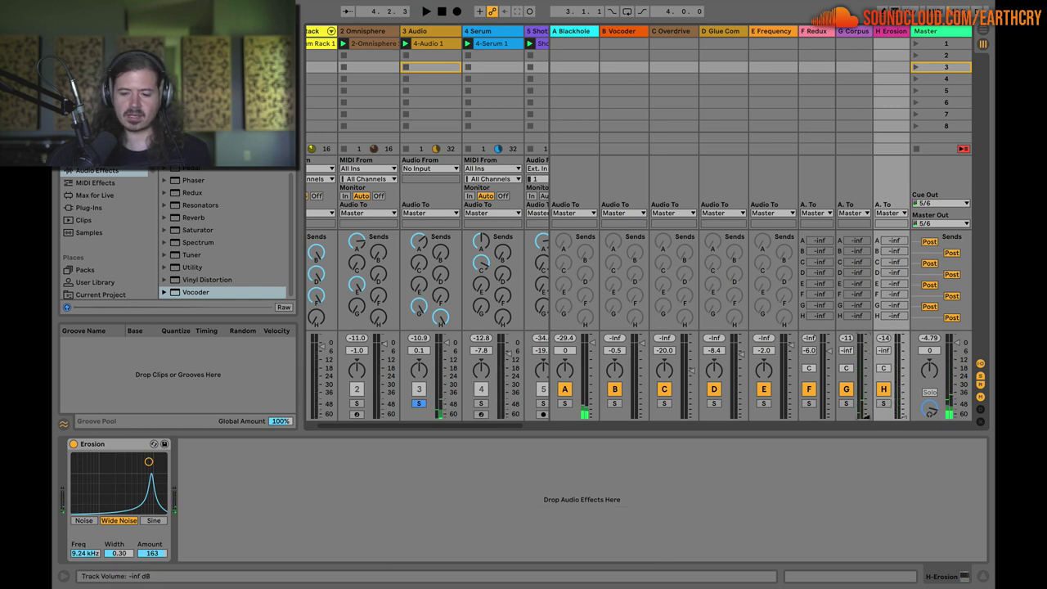
click(419, 404)
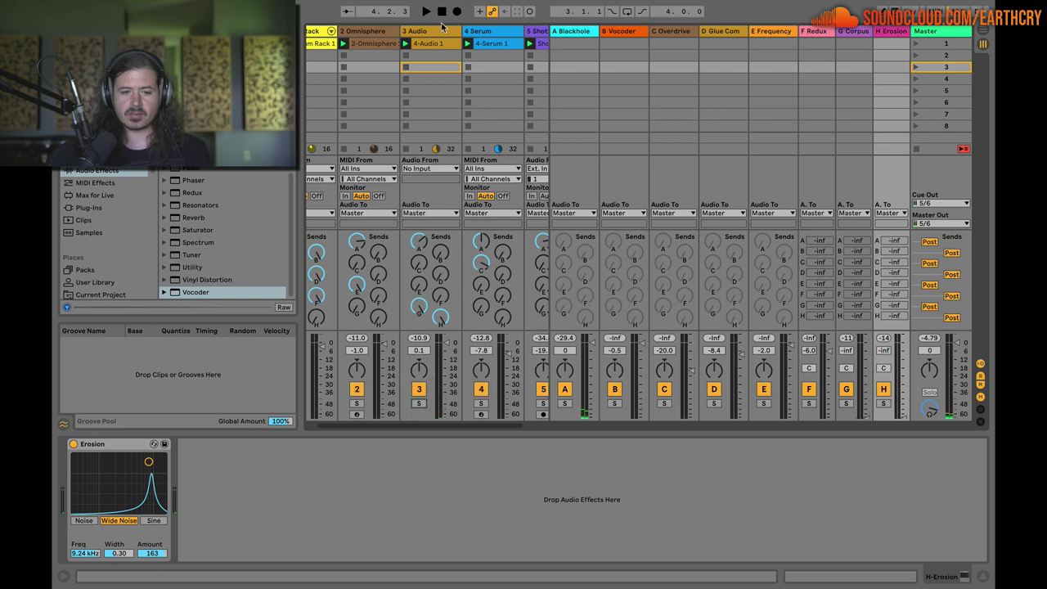
- Select the 3 Audio track and blend the Erosion return H into the full mix during playback to about -13 dB
click(423, 33)
key(space)
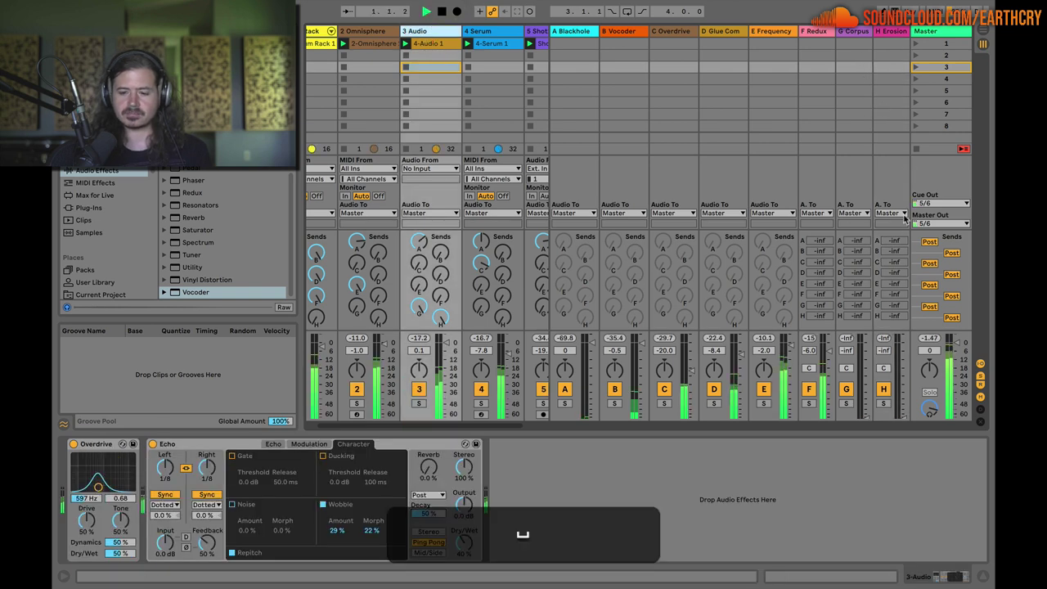
drag(906, 418, 903, 366)
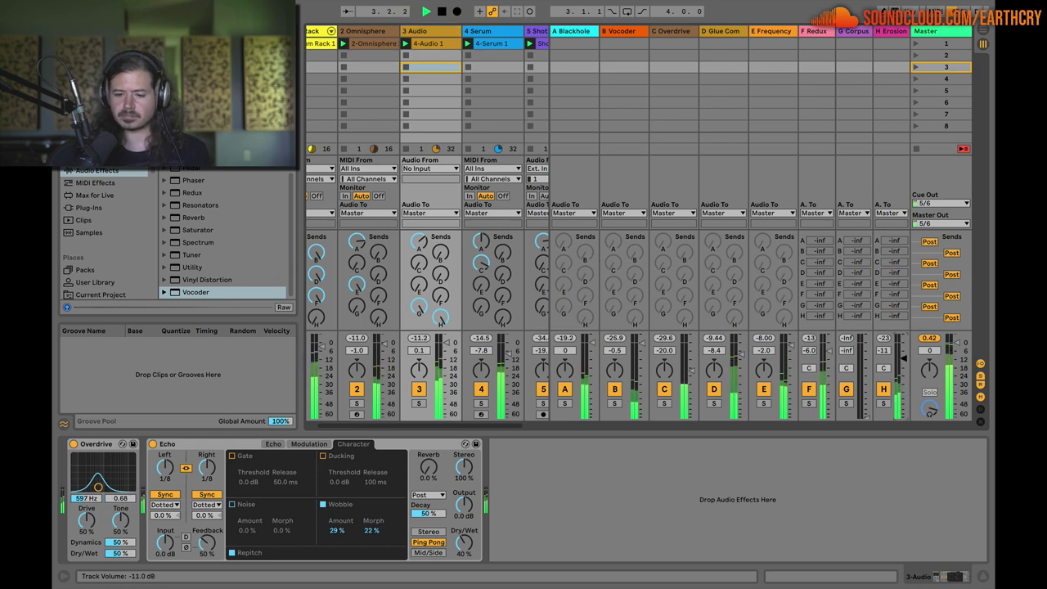
drag(903, 363, 905, 363)
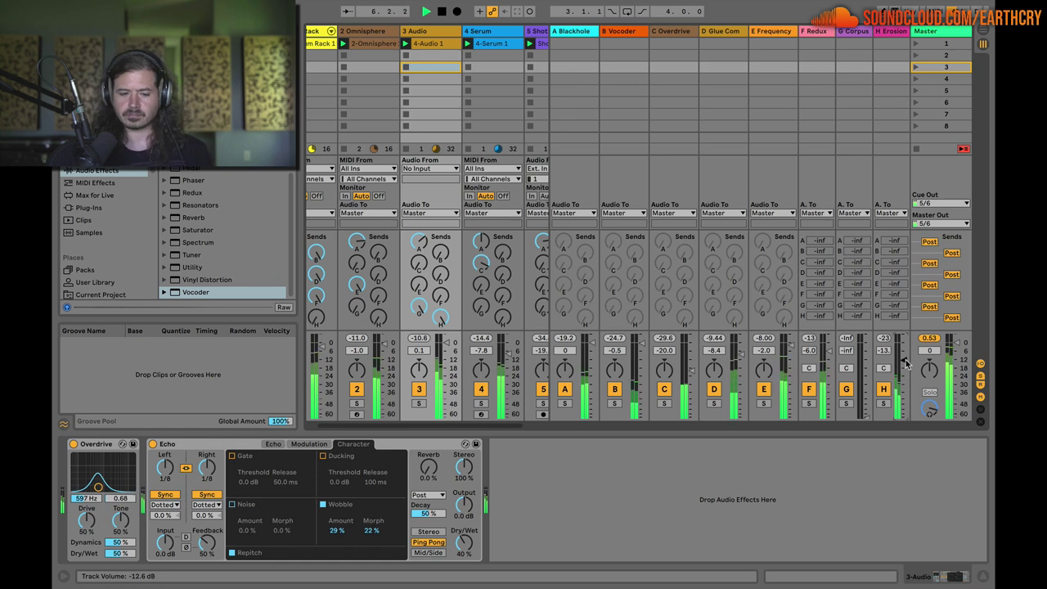
key(space)
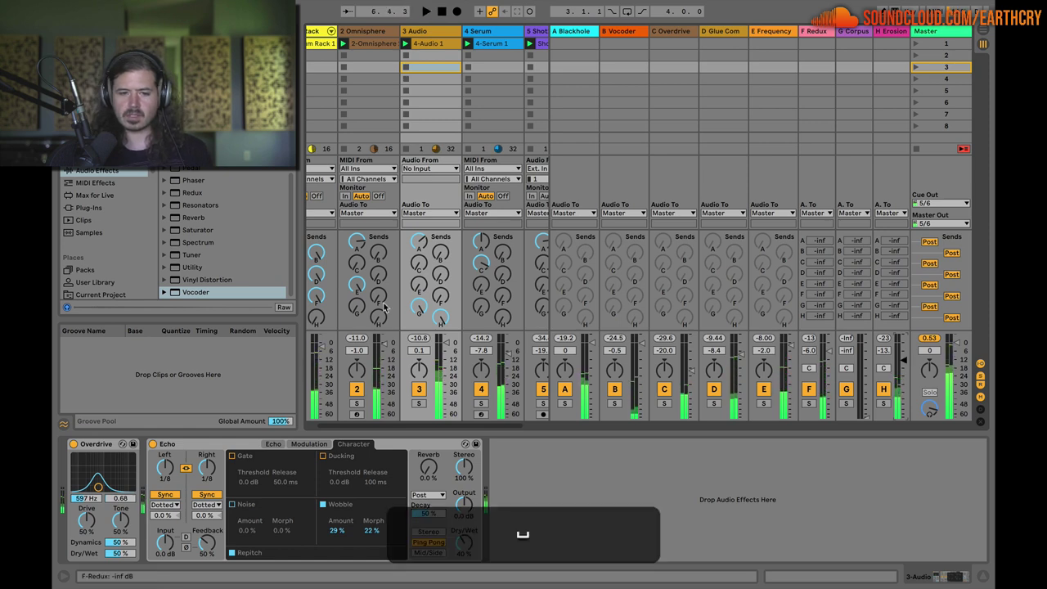
- Turn 3 Audio's send H all the way down, raise 4 Serum's send H and solo the Serum track
drag(440, 317, 440, 335)
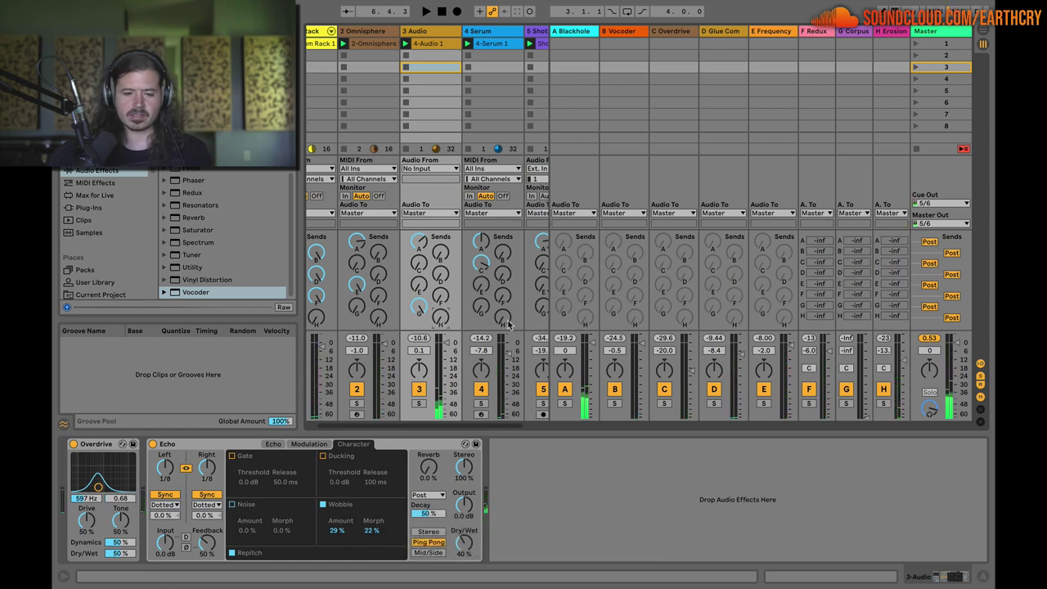
drag(502, 317, 502, 335)
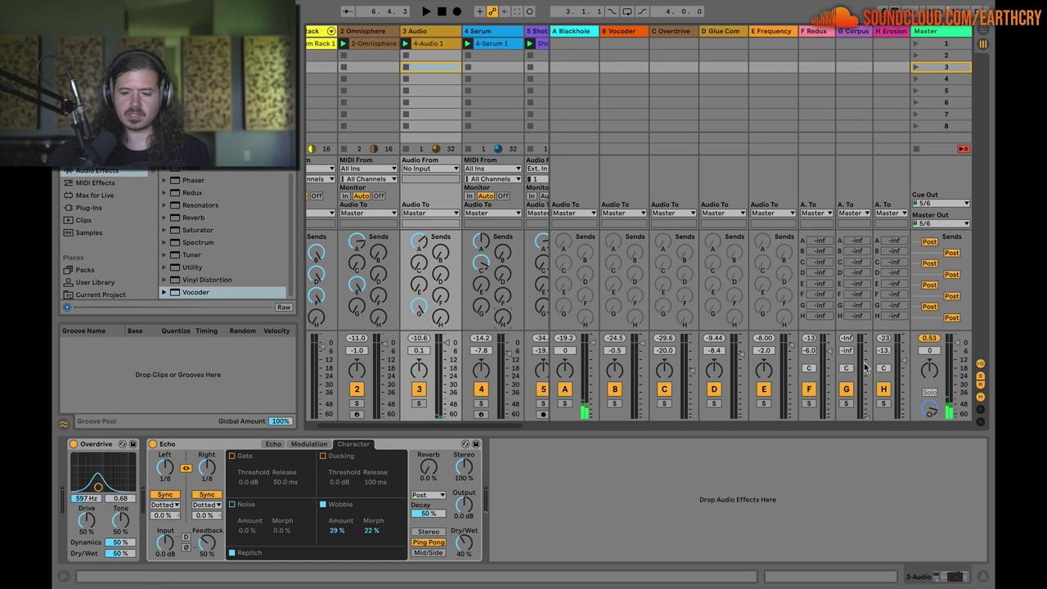
click(481, 403)
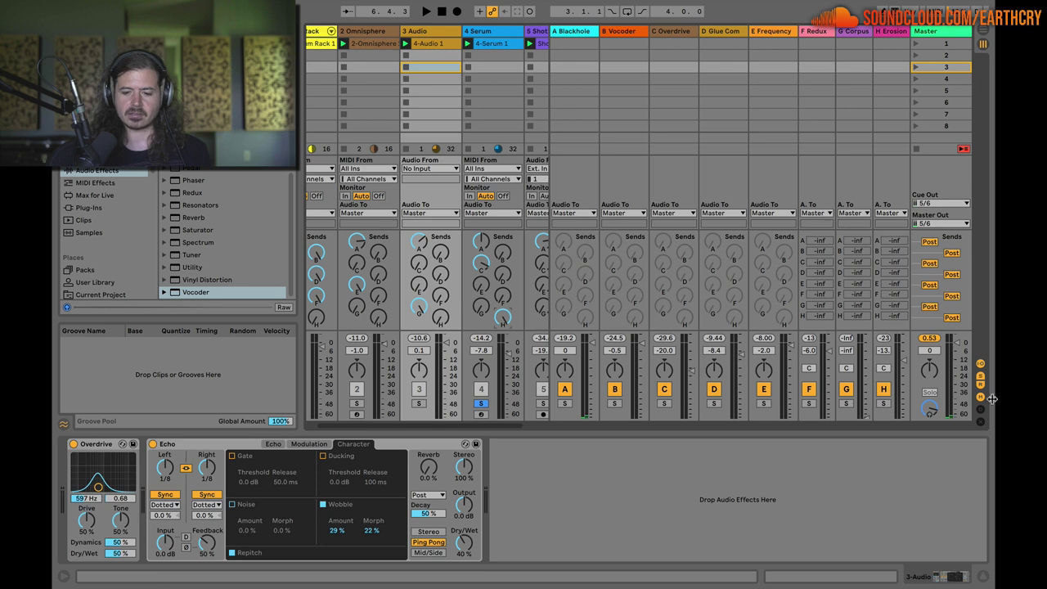
- Pull return H down to -inf and blend it under the soloed Serum track during playback up to -4.7 dB
key(space)
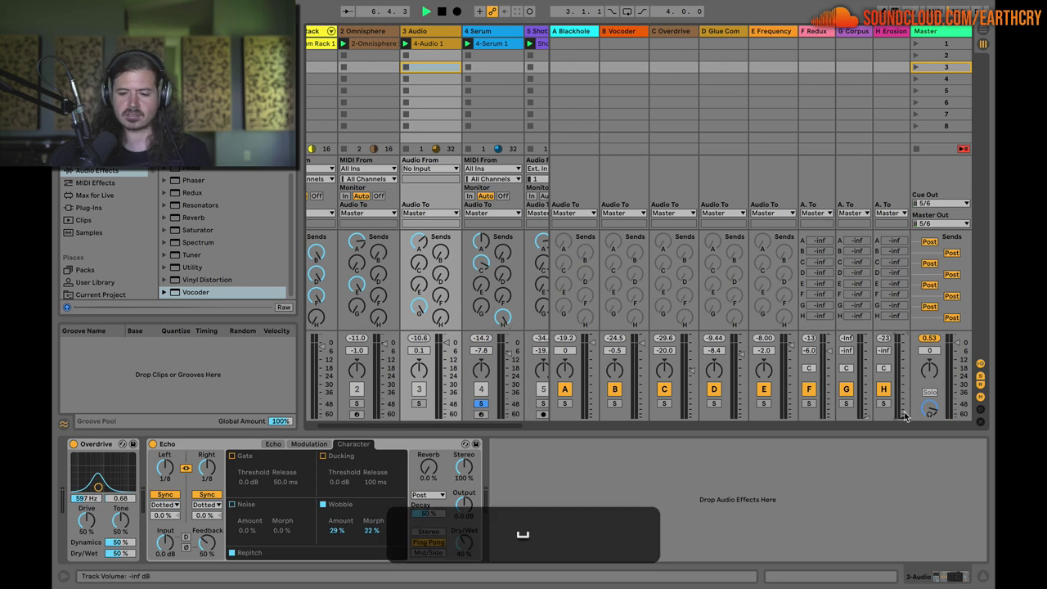
drag(903, 402, 903, 350)
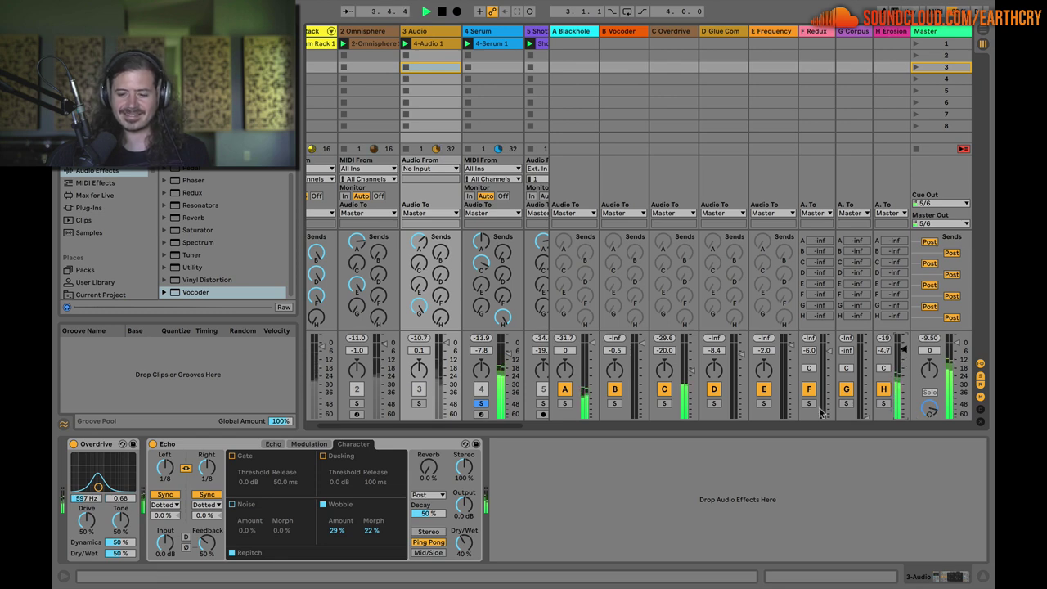
key(space)
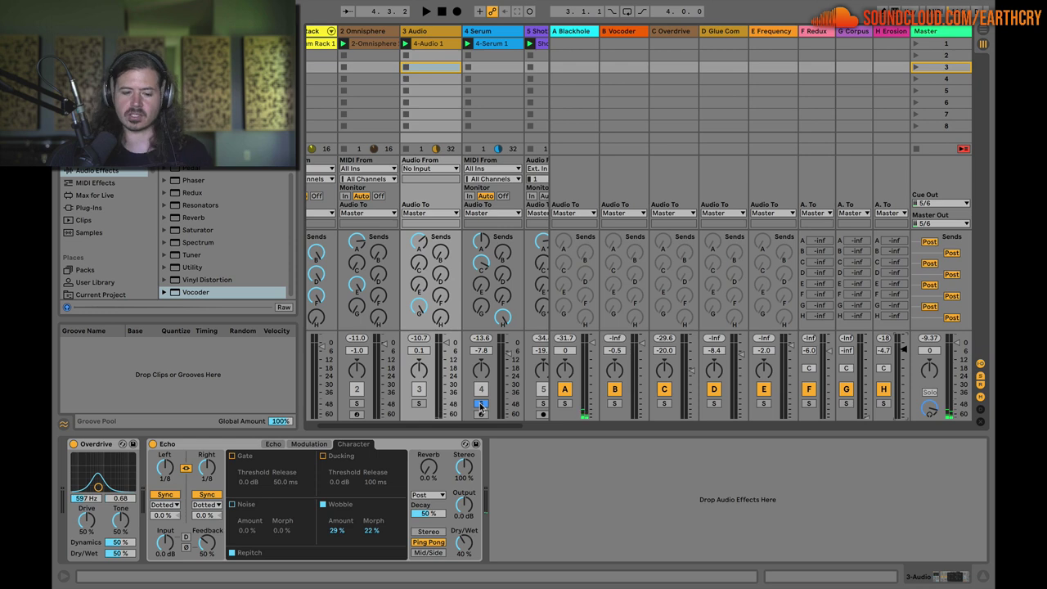
- Unsolo the 4 Serum track, compare the full mix with return H Erosion off and on, and lower its volume to -8.0 dB
click(481, 405)
click(892, 31)
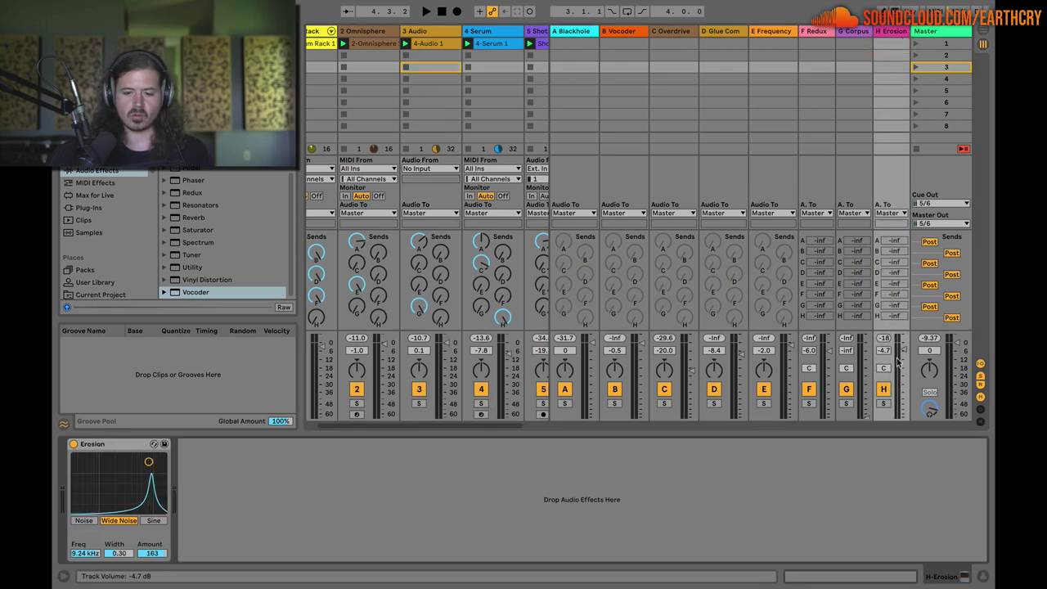
click(883, 389)
key(space)
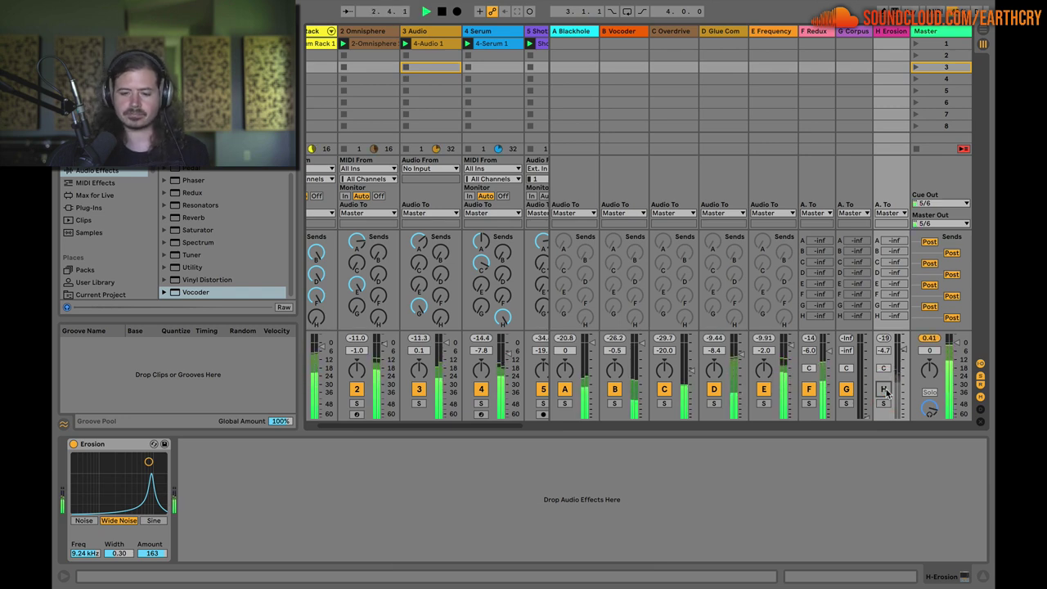
click(885, 391)
drag(903, 350, 904, 353)
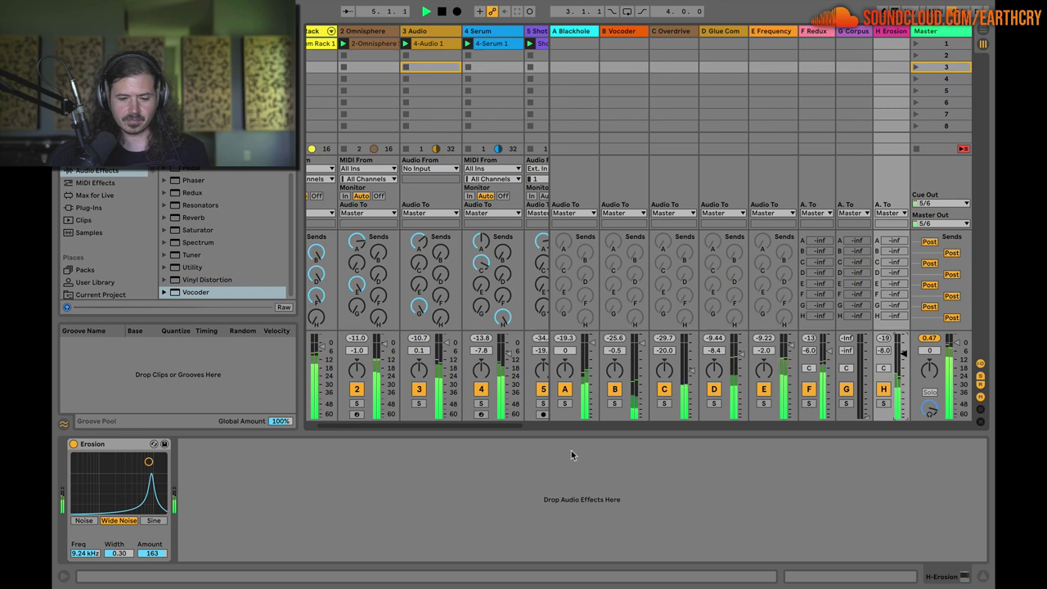
- Shift the Erosion effect to about 6.82 kHz with amount 186 and audition its Sine, Wide Noise and Noise modes
mouse_move(148, 463)
mouse_down()
mouse_move(116, 459)
mouse_move(149, 460)
mouse_move(134, 472)
mouse_move(143, 459)
mouse_up()
click(153, 520)
click(119, 520)
click(83, 521)
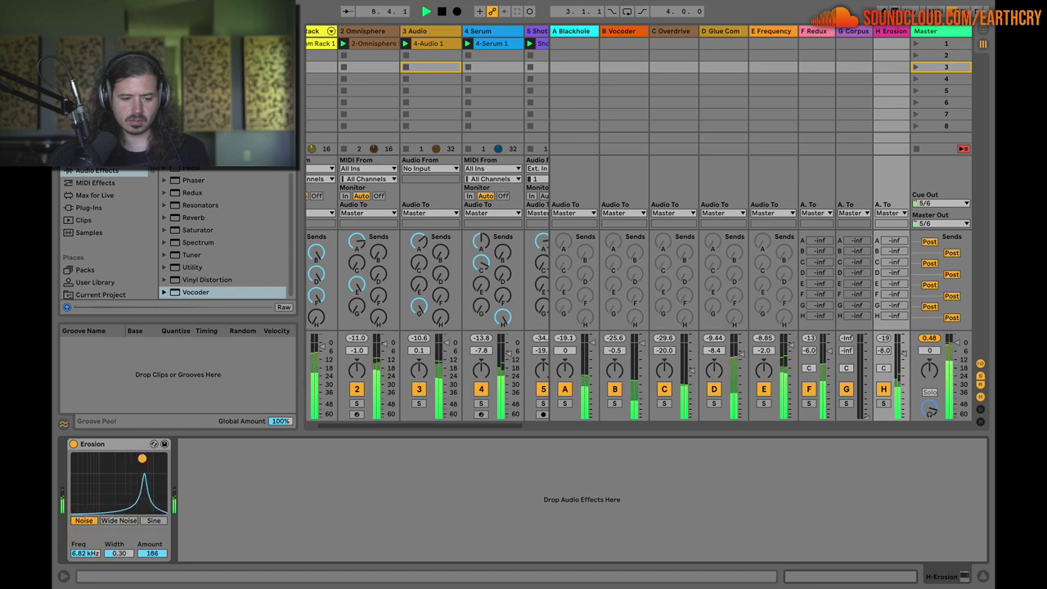
- Solo the A Blackhole return briefly during playback, unsolo it to hear the full mix, and stop playback
click(571, 32)
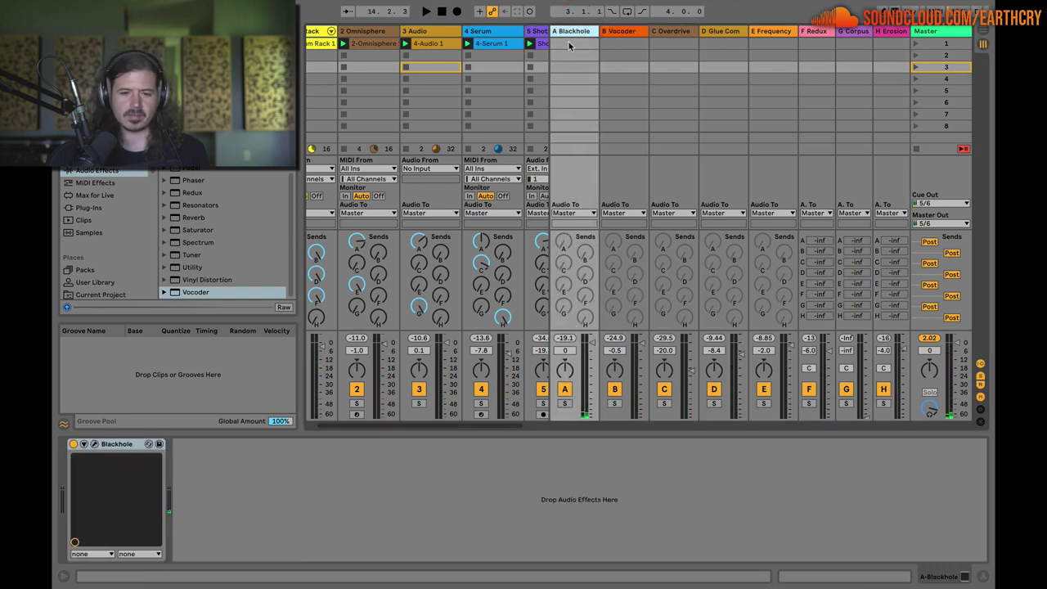
click(564, 403)
key(space)
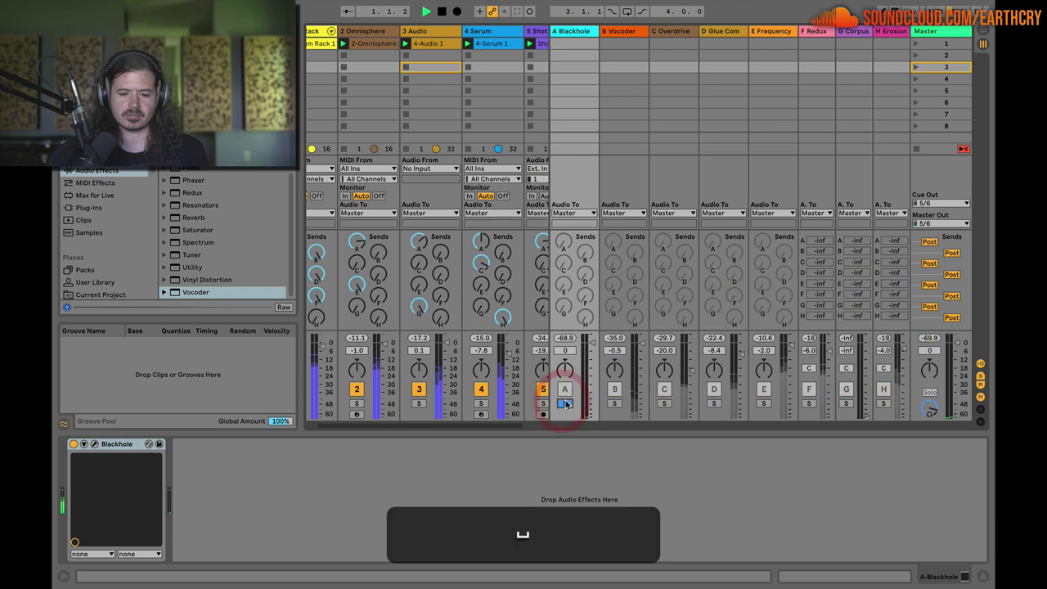
click(565, 403)
key(space)
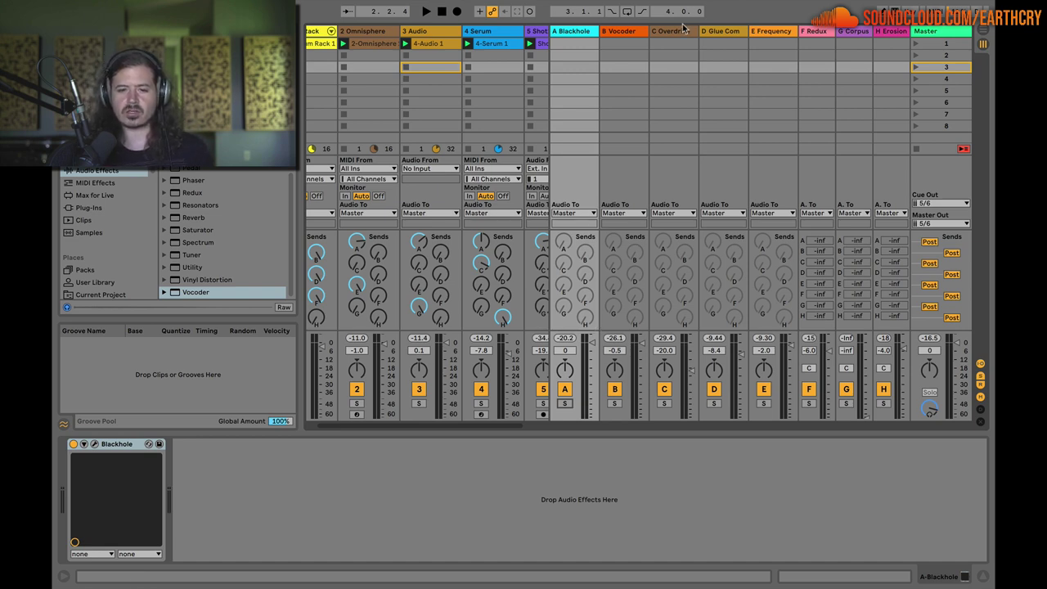
- Deactivate returns B Vocoder through H Erosion together, play the mix, and reactivate them during playback to compare the difference
click(621, 32)
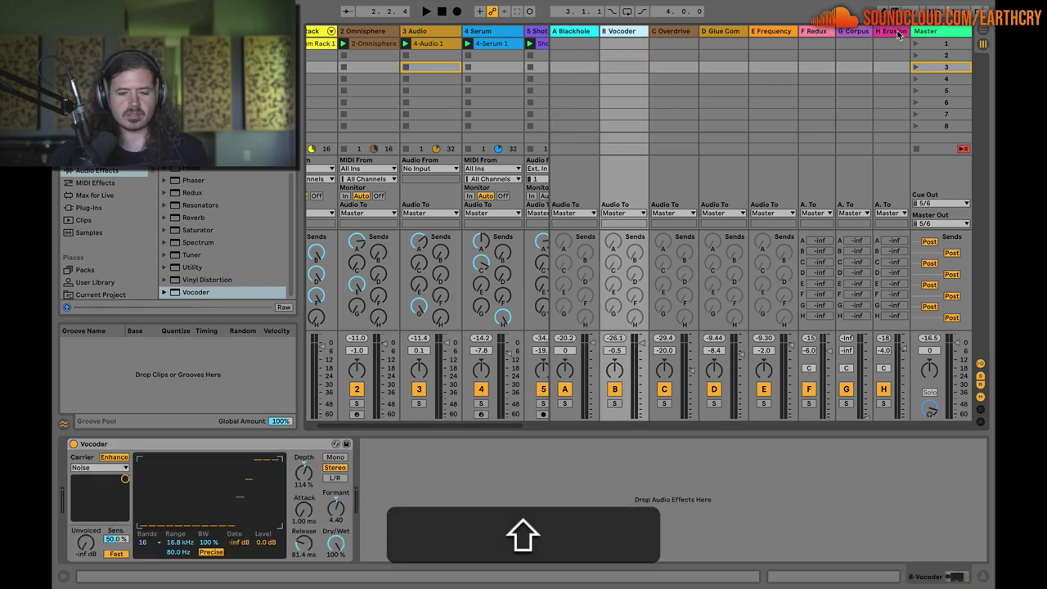
shift+click(894, 31)
shift+click(884, 389)
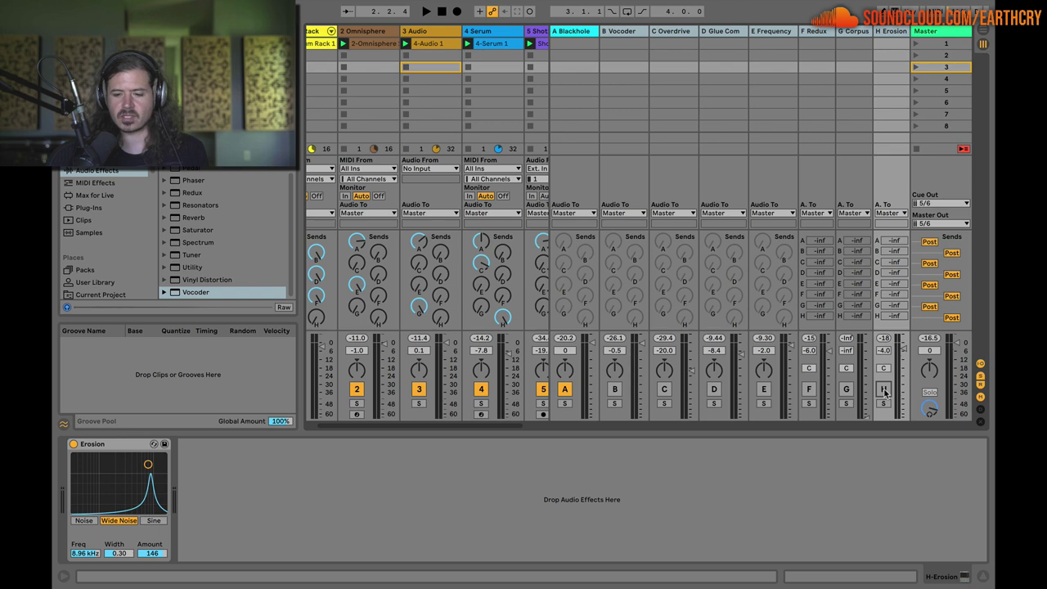
key(space)
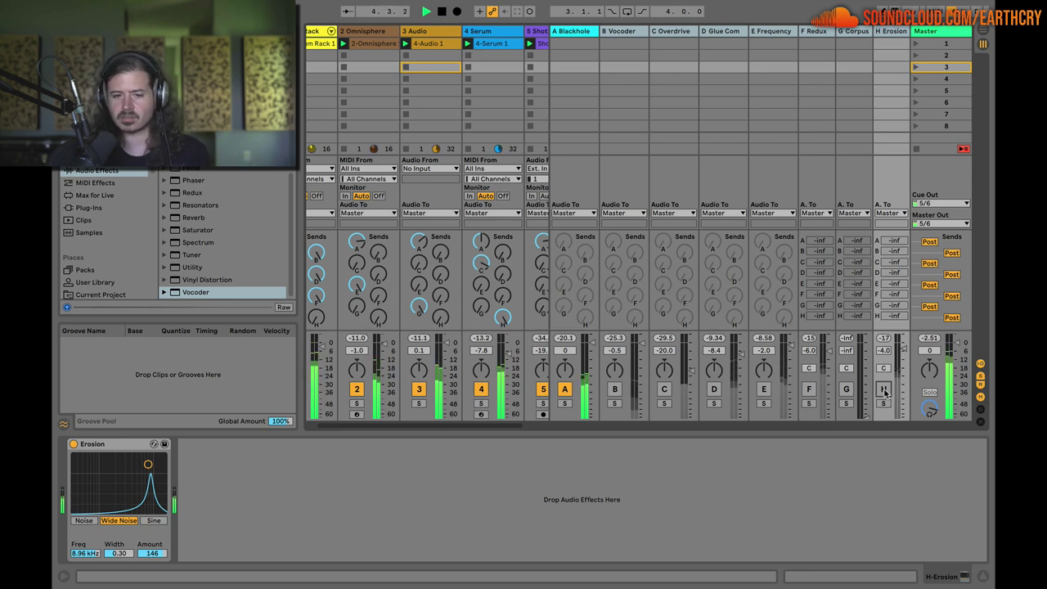
click(883, 390)
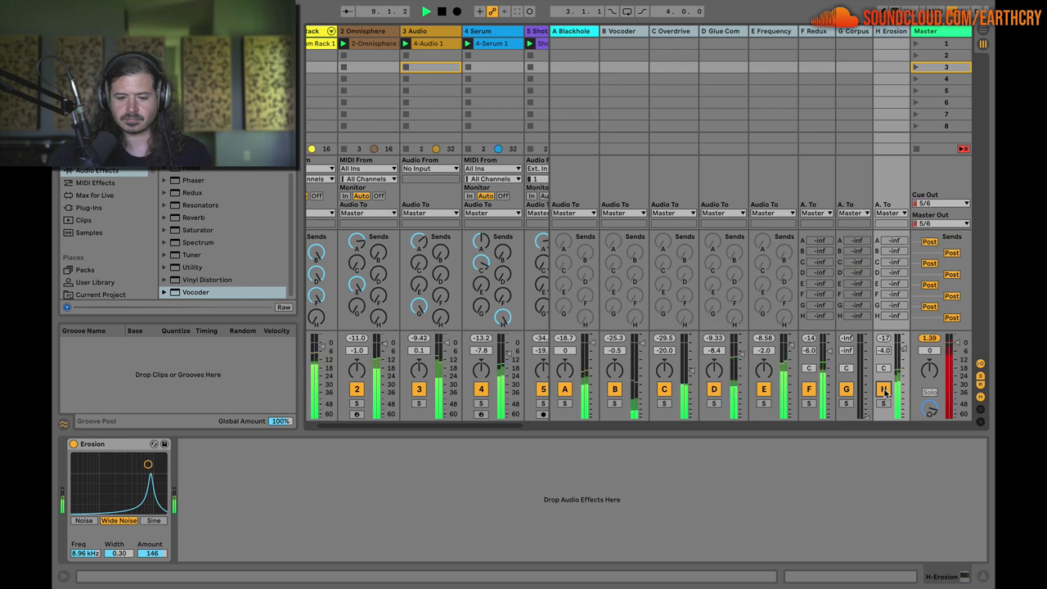
key(space)
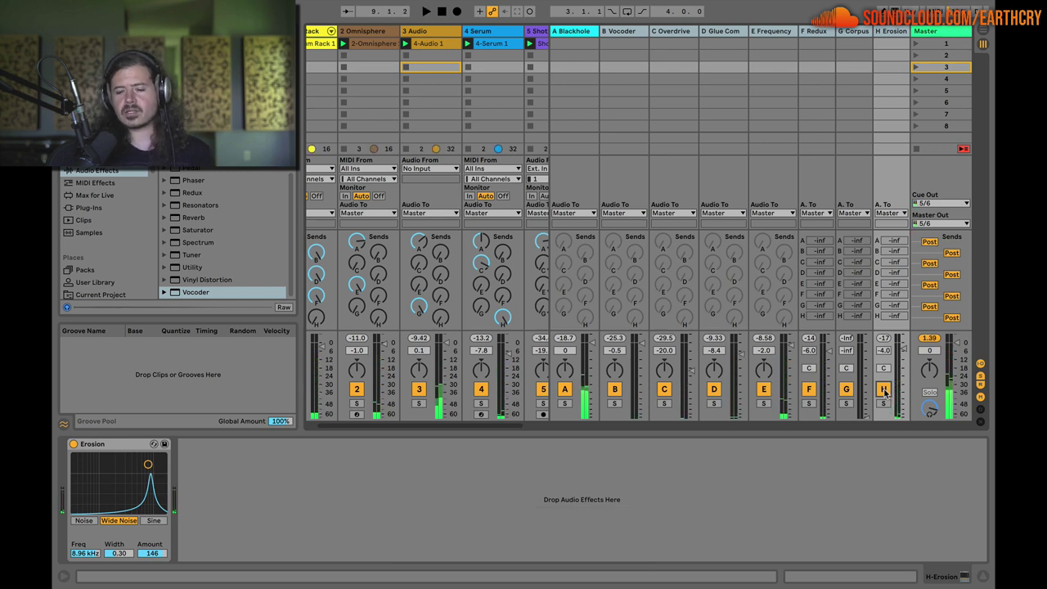